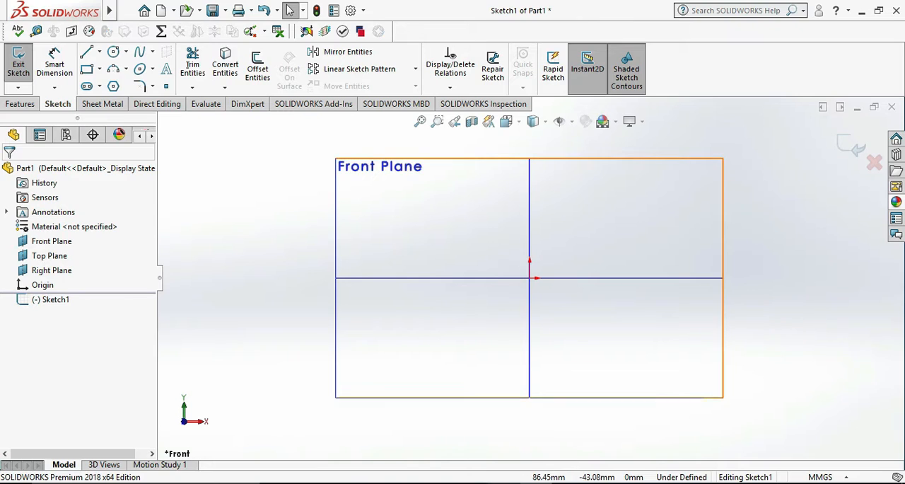
Switch to the Photos window to review the wheel's reference drawing and return to the SOLIDWORKS sketch.
key("alt+Tab")
left_click(698, 227)
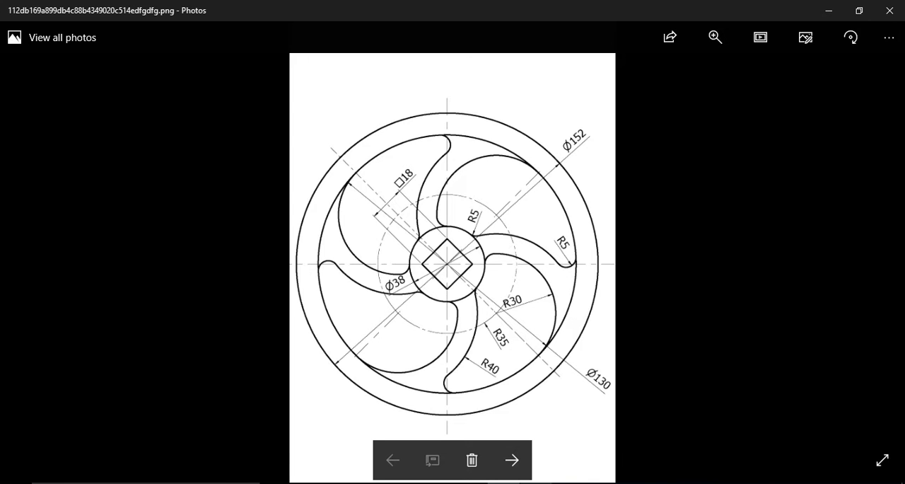
left_click(535, 435)
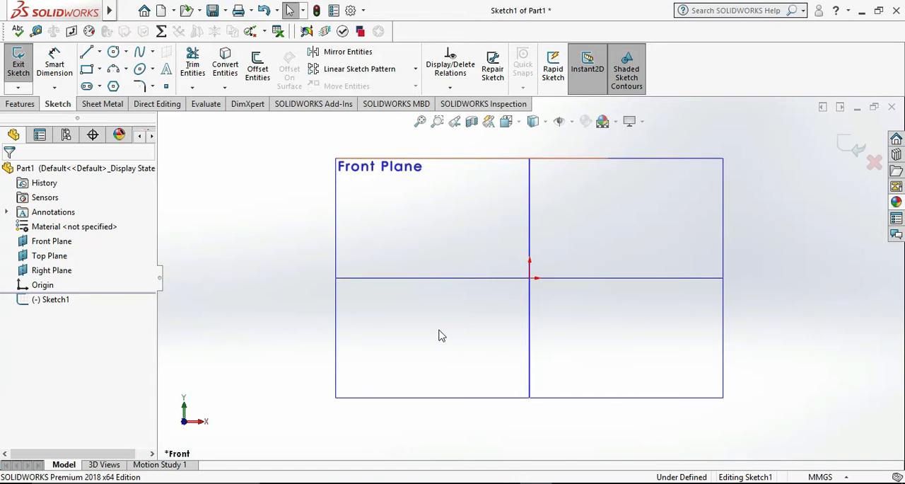
Sketch a circle with a radius of about 28 mm centred on the origin of the Front Plane.
left_click(117, 55)
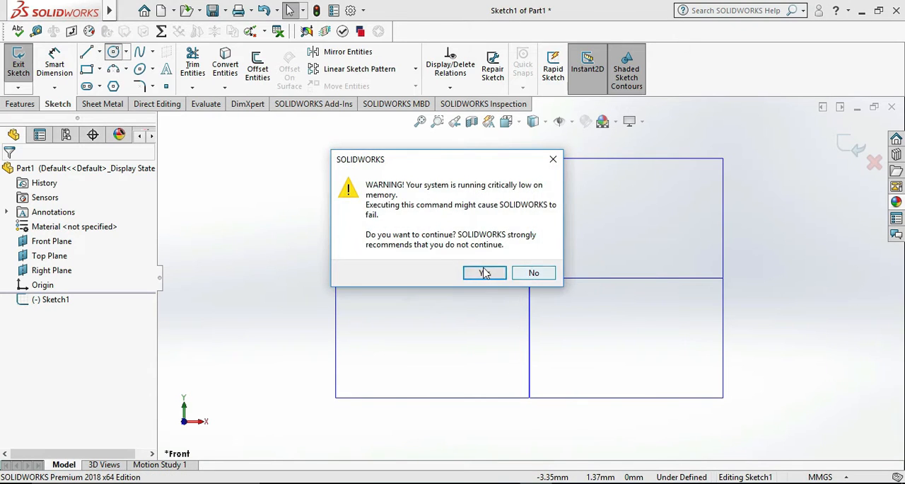
left_click(483, 269)
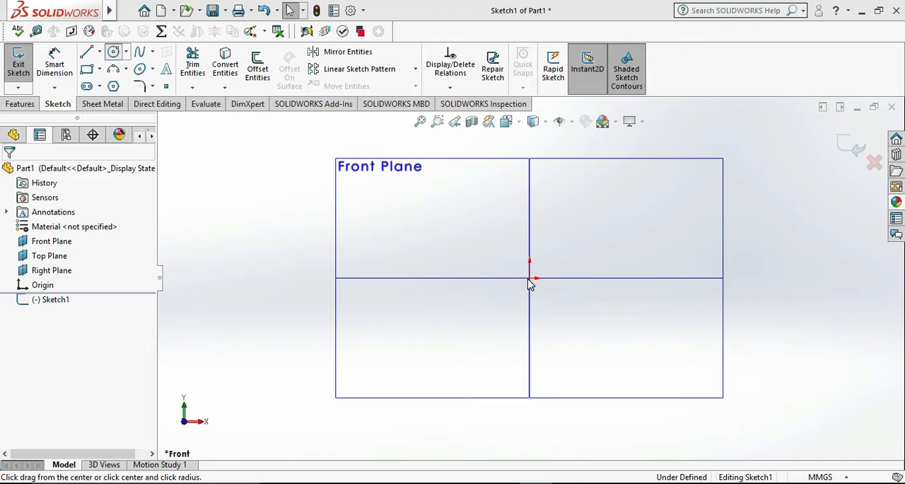
left_click(530, 278)
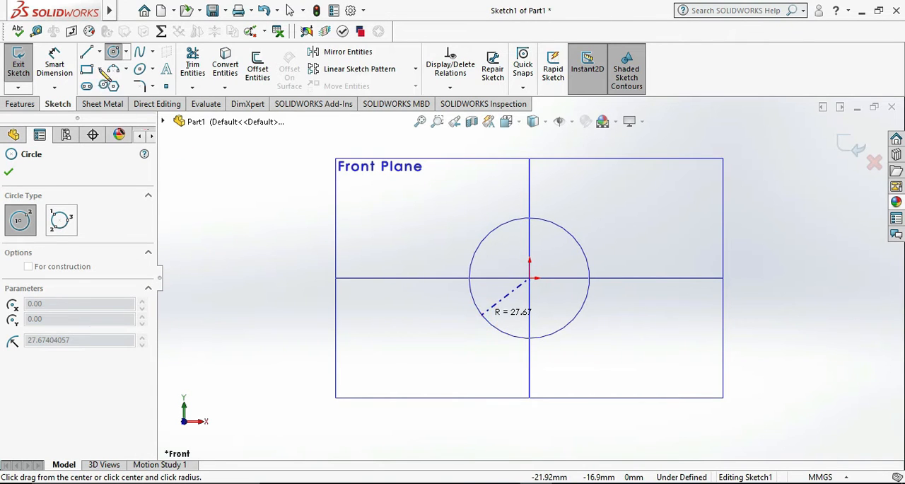
Dimension the circle's diameter to 38 mm and exit the sketch.
left_click(56, 61)
left_click(562, 330)
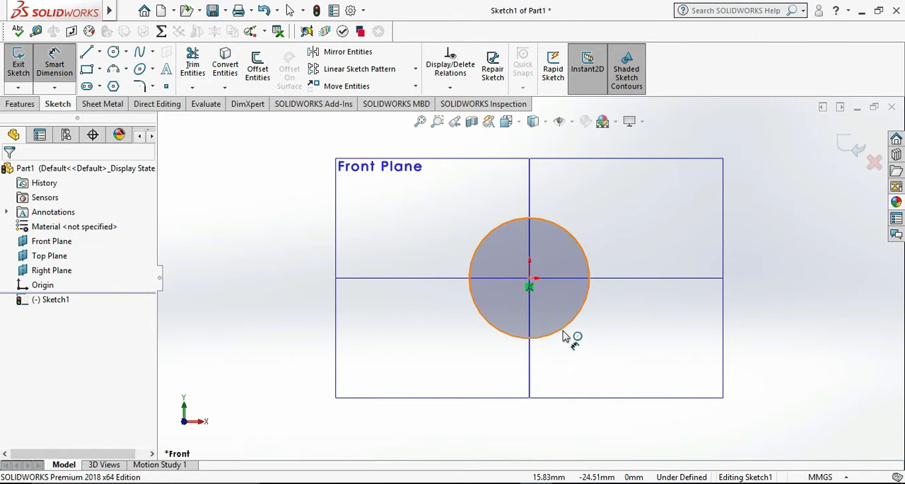
left_click(609, 365)
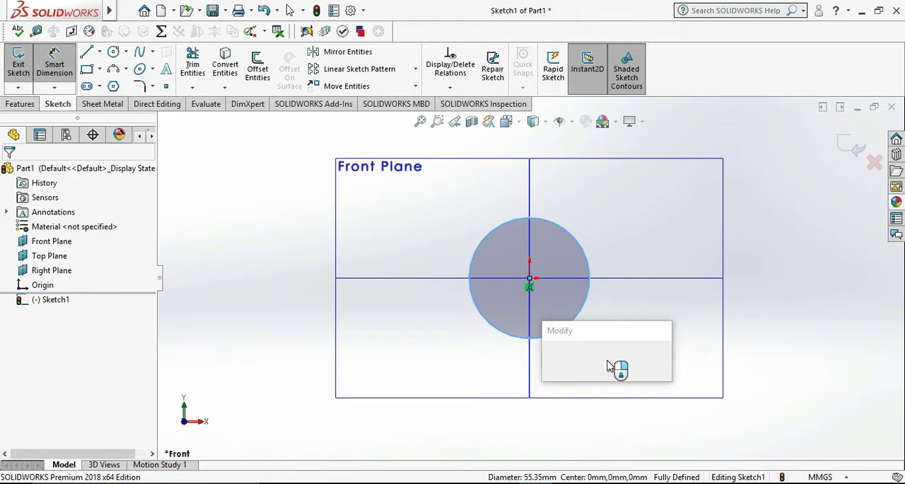
type("38")
key("Return")
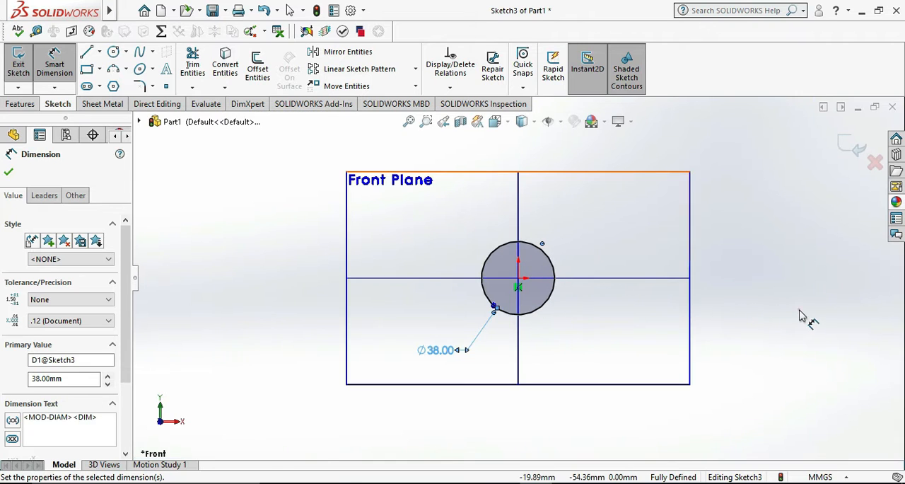
left_click(9, 172)
left_click(19, 60)
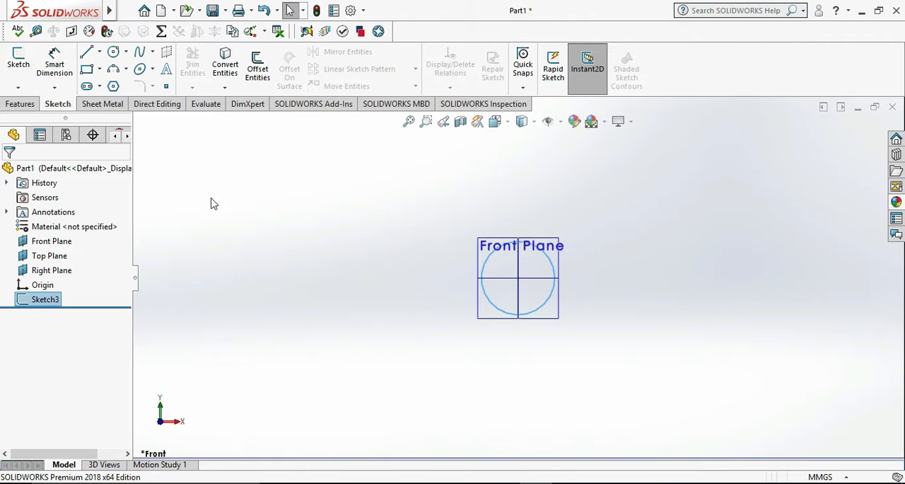
Extrude the circle as a boss with a blind depth of 20 mm in both directions.
left_click(20, 104)
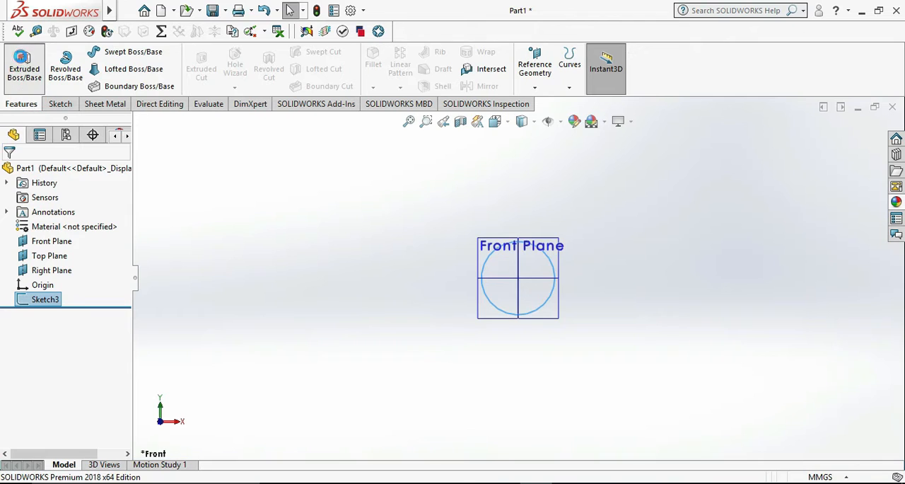
left_click(24, 67)
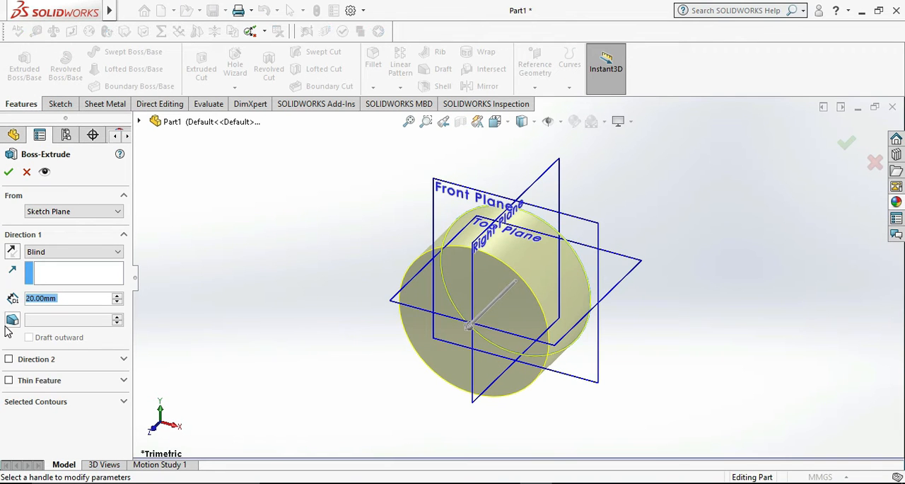
left_click(34, 362)
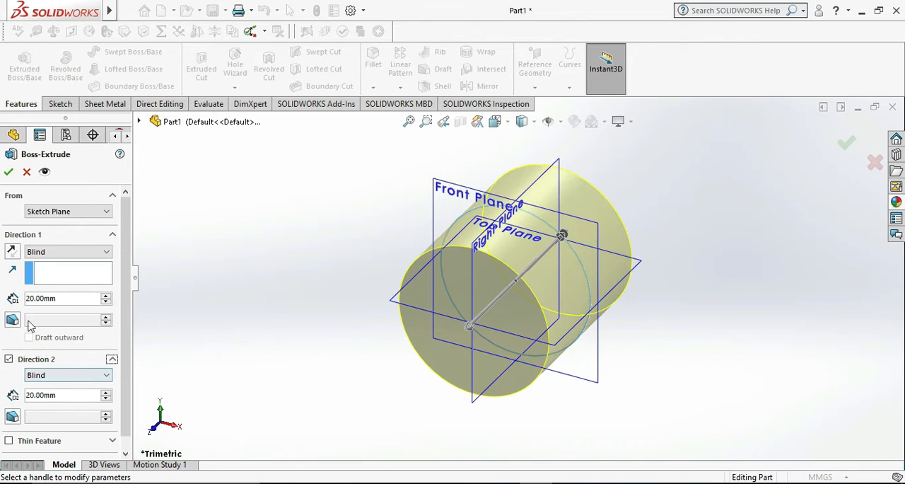
left_click(8, 172)
Start a new sketch on the cylinder's front circular face and view it straight on.
scroll(545, 214, "up", 3)
left_click(667, 218)
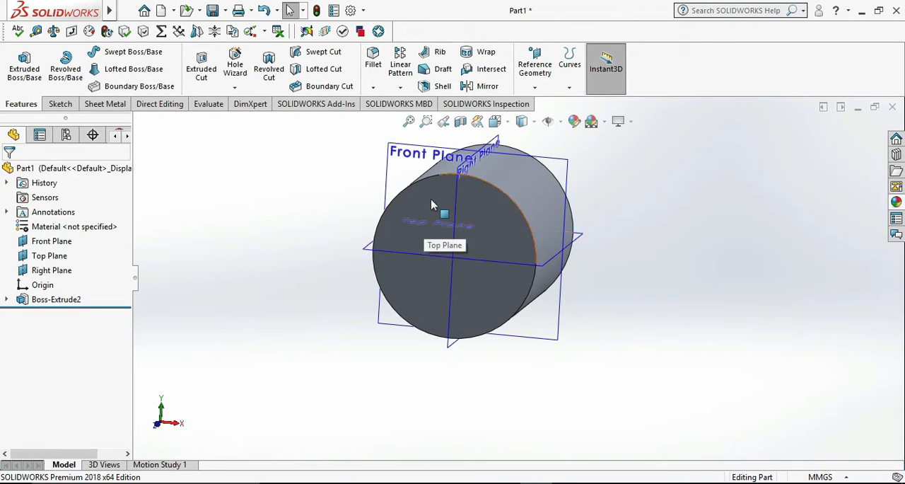
right_click(431, 198)
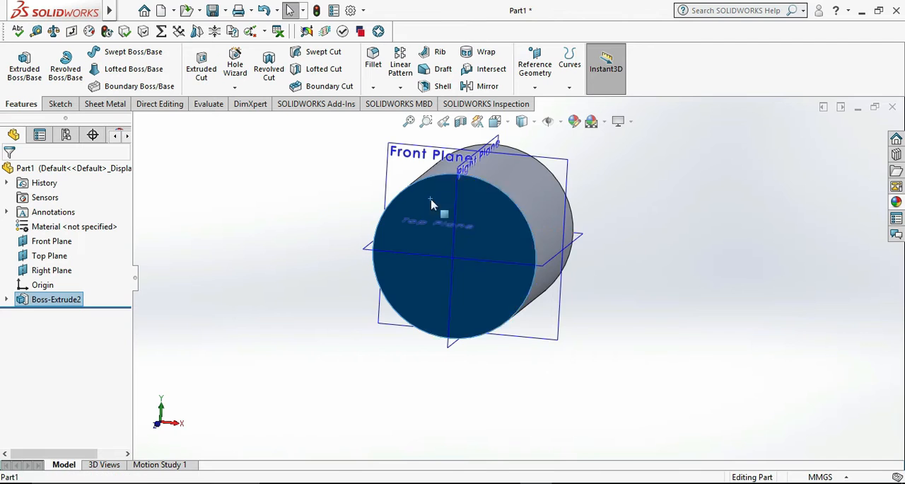
left_click(464, 179)
left_click(704, 249)
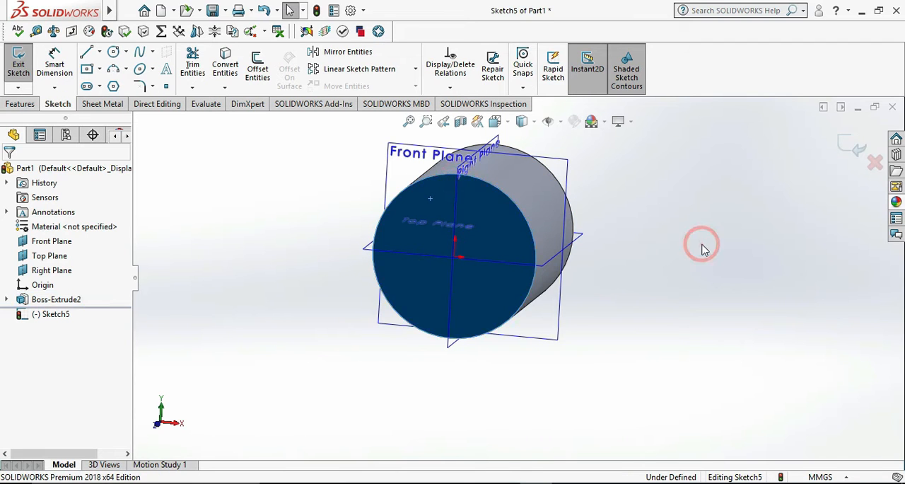
key("ctrl+8")
left_click(764, 281)
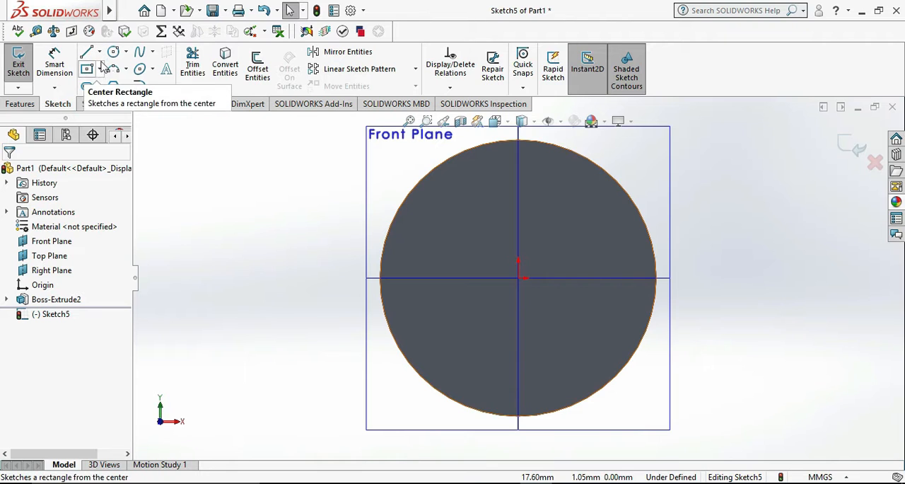
Sketch a corner rectangle about 5.3 by 5.1 mm in the empty space beside the cylinder face.
left_click(87, 69)
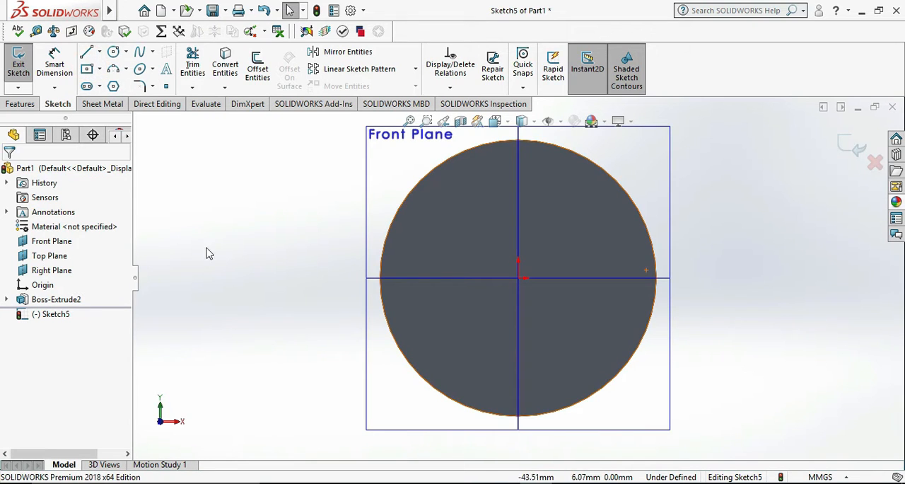
left_click(100, 69)
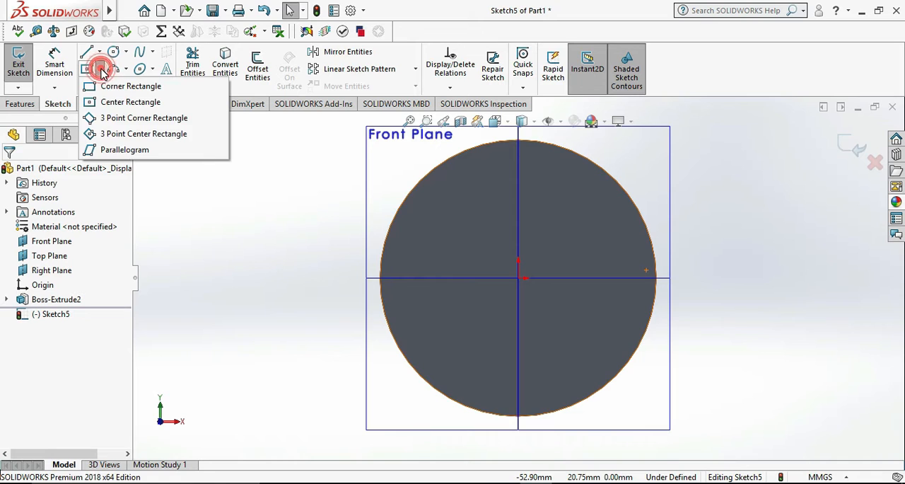
left_click(107, 85)
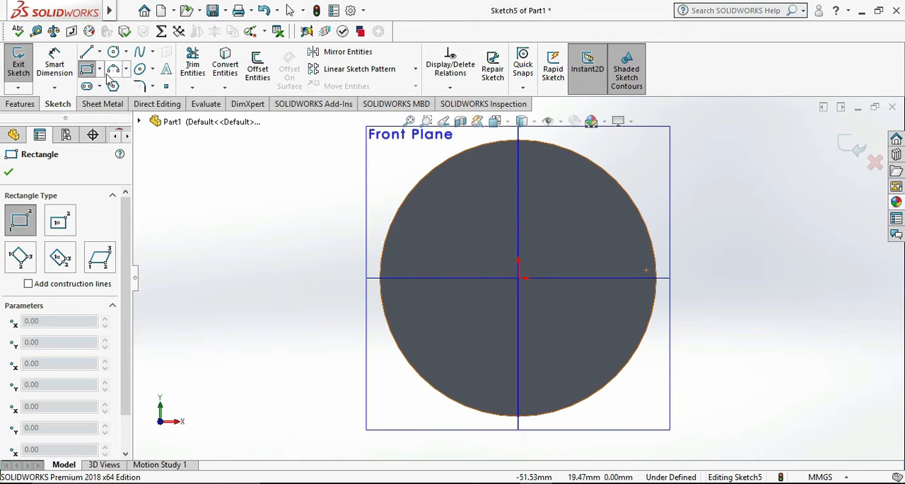
left_click(100, 70)
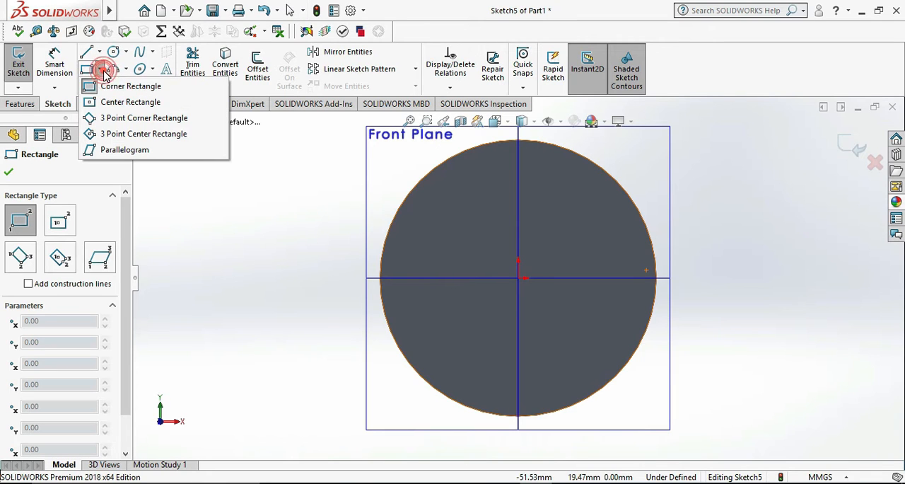
left_click(222, 234)
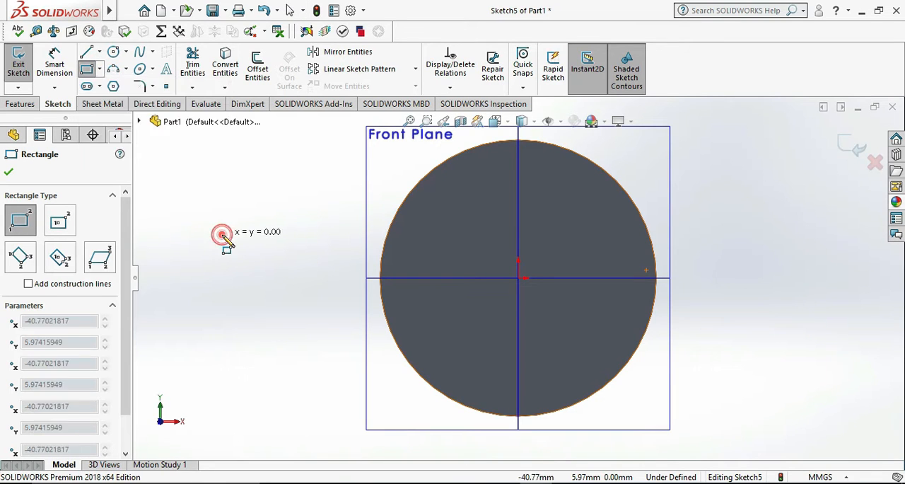
left_click(185, 271)
Dimension the width of the small rectangle to 18 mm.
left_click(69, 46)
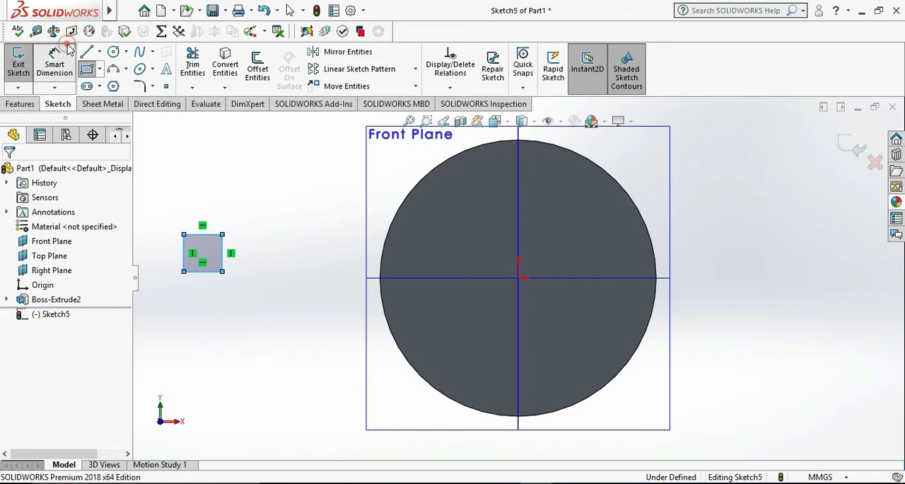
left_click(210, 276)
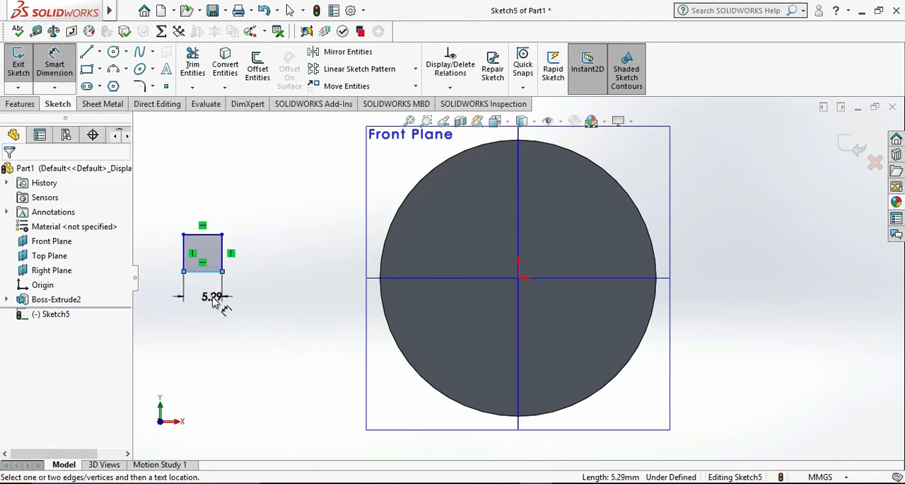
left_click(217, 300)
type("18")
key("Return")
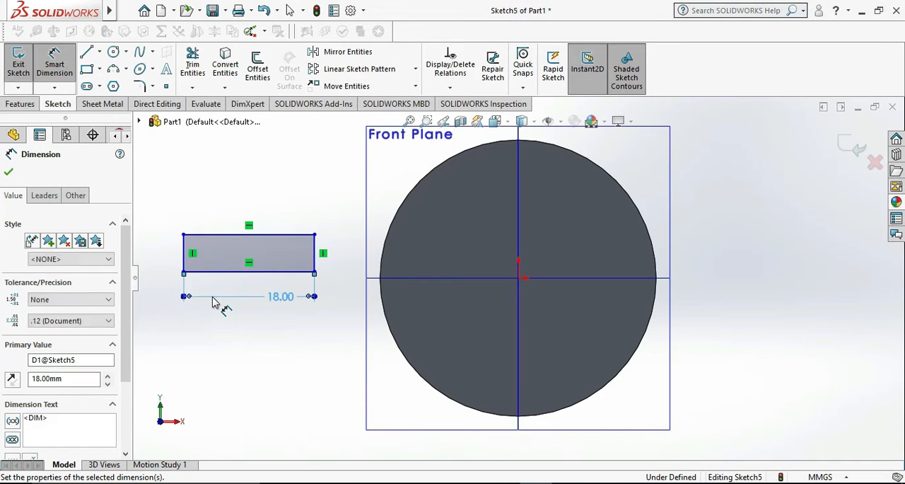
Dimension the rectangle's height to 18 mm to make it a square.
left_click(322, 255)
left_click(345, 255)
type("18")
key("Return")
left_click(241, 343)
scroll(243, 345, "up", 3)
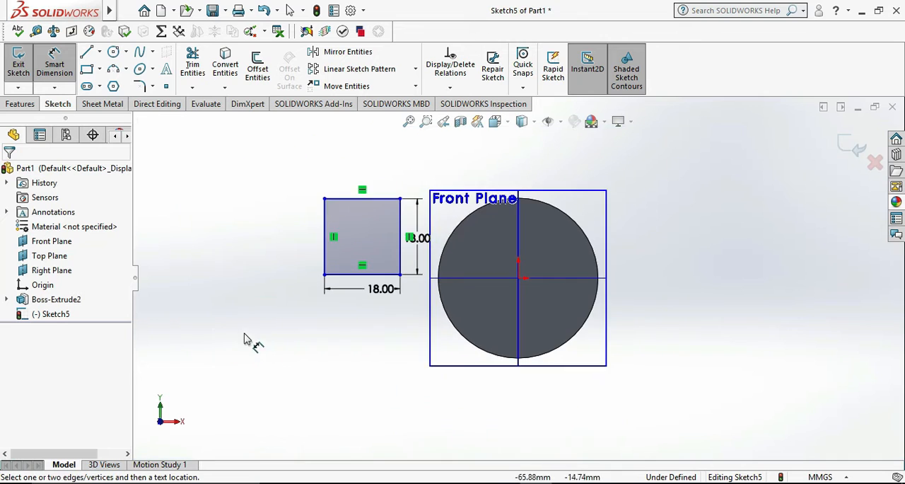
scroll(364, 149, "down", 2)
key("Escape")
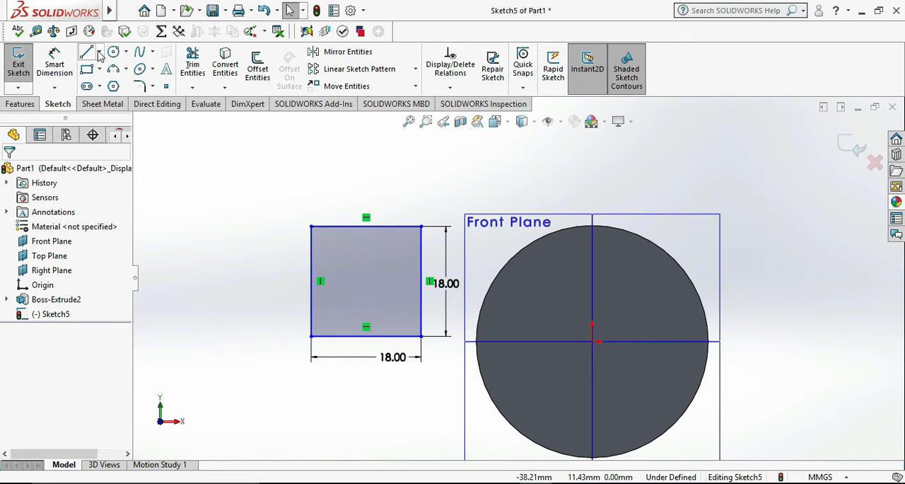
Check the square's diagonal between its lower-left and upper-right corners using Smart Dimension, without placing the dimension.
left_click(55, 62)
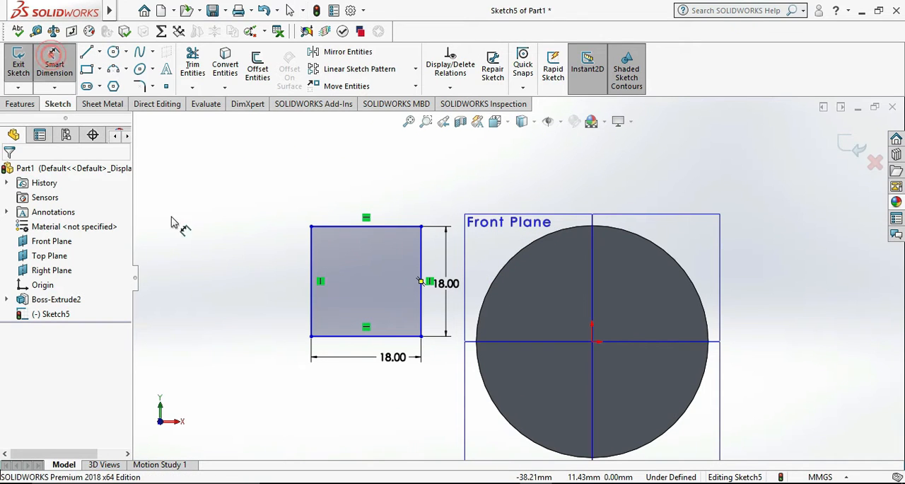
left_click(312, 338)
left_click(421, 227)
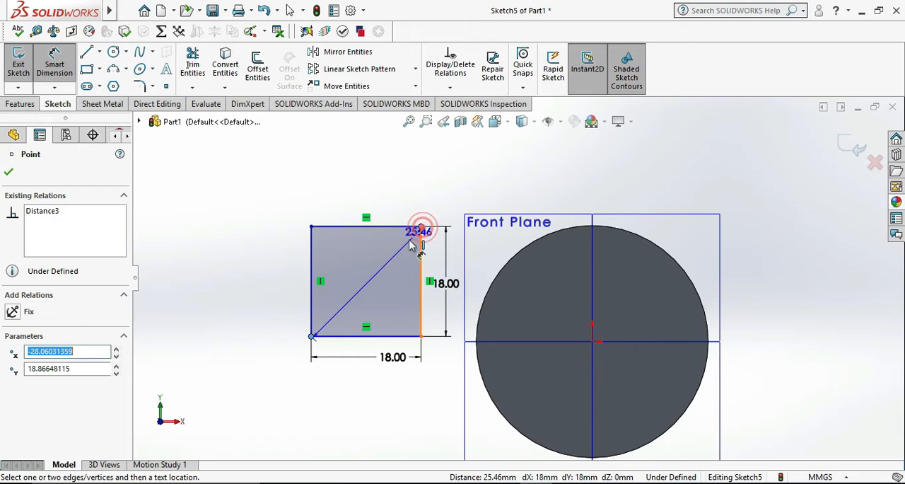
key("Escape")
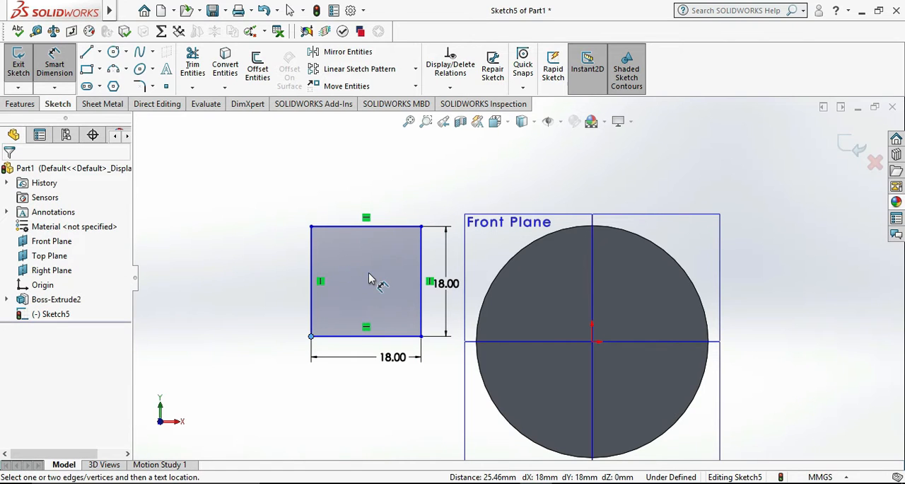
Sketch a horizontal centerline about 17.6 mm long through the origin on the cylinder face.
left_click(99, 52)
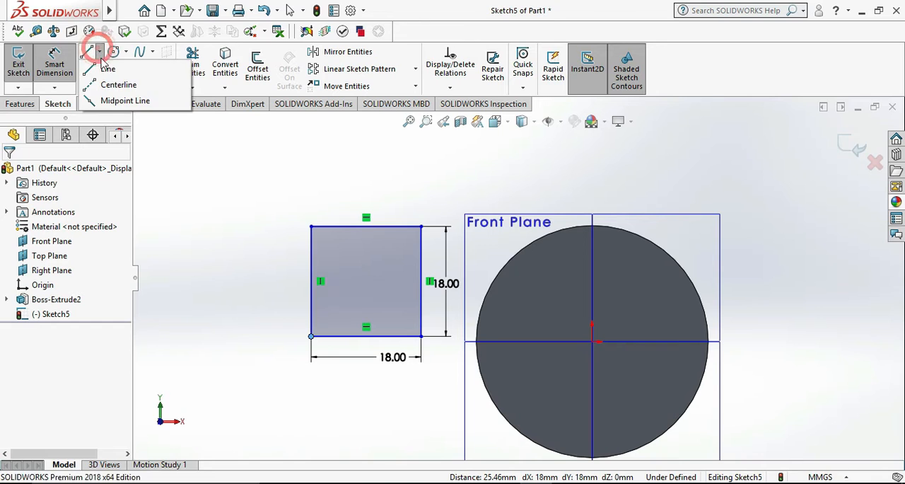
left_click(124, 83)
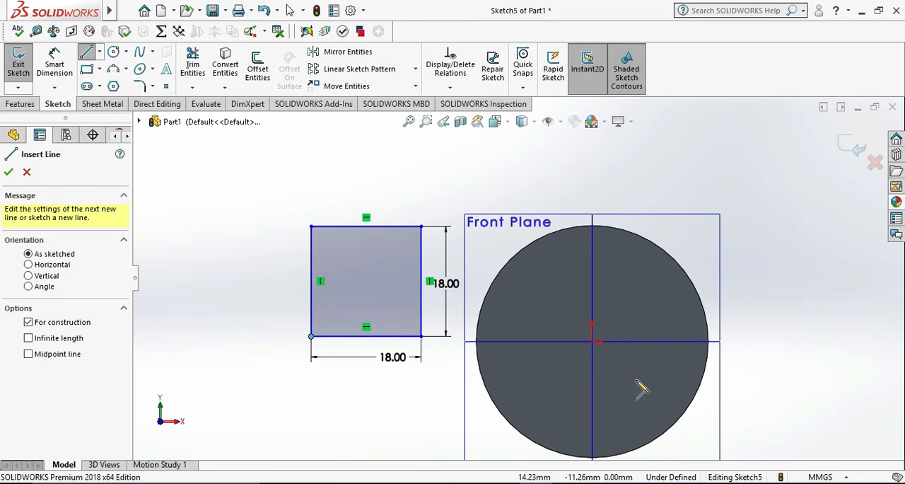
left_click(546, 342)
left_click(653, 342)
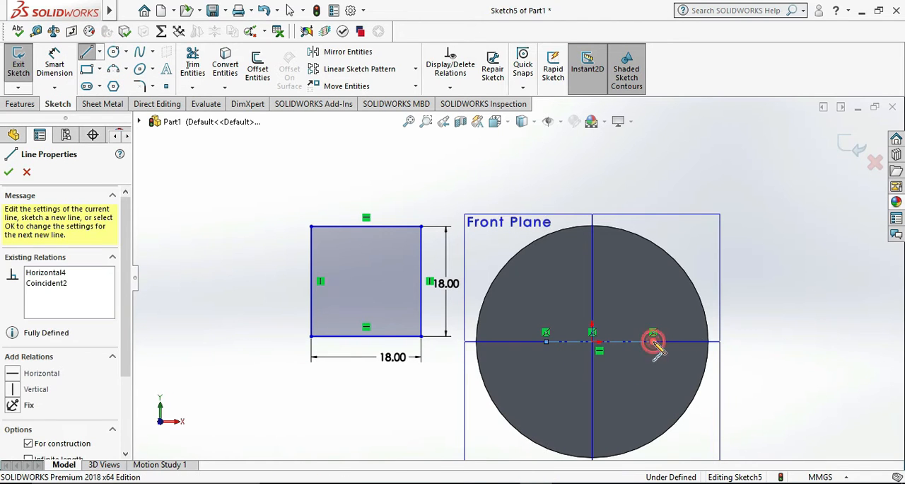
key("Escape")
Dimension the horizontal centerline's length to 25.46 mm.
left_click(53, 49)
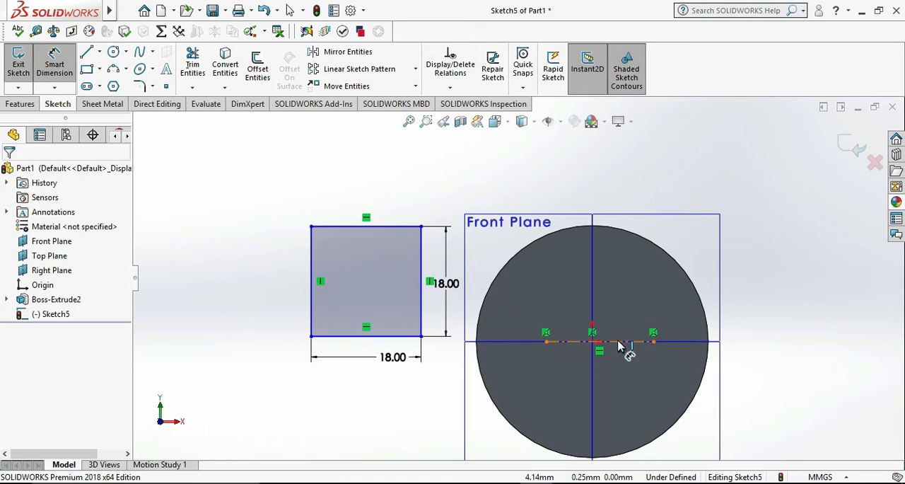
left_click(617, 342)
left_click(632, 370)
type("25046")
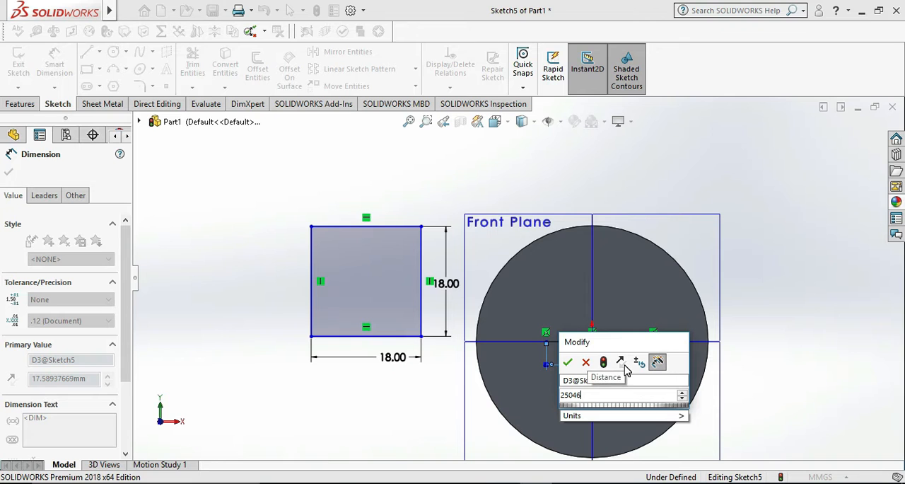
type("5.46")
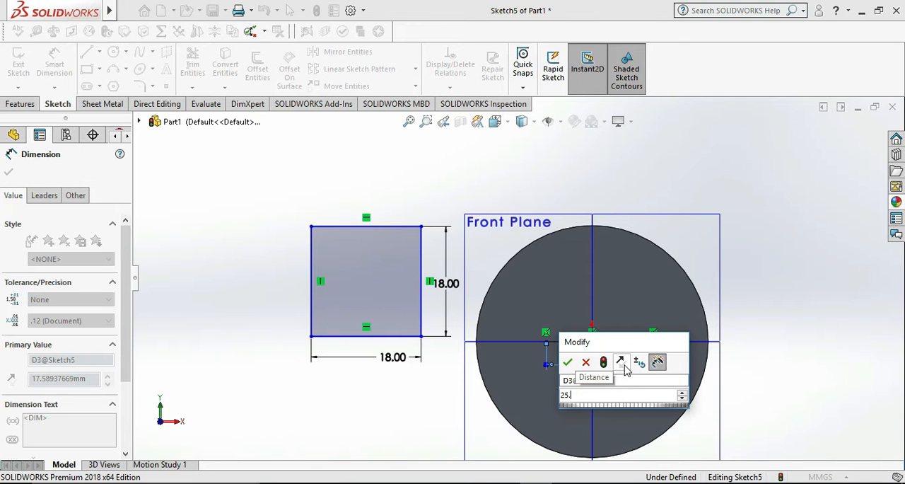
key("Return")
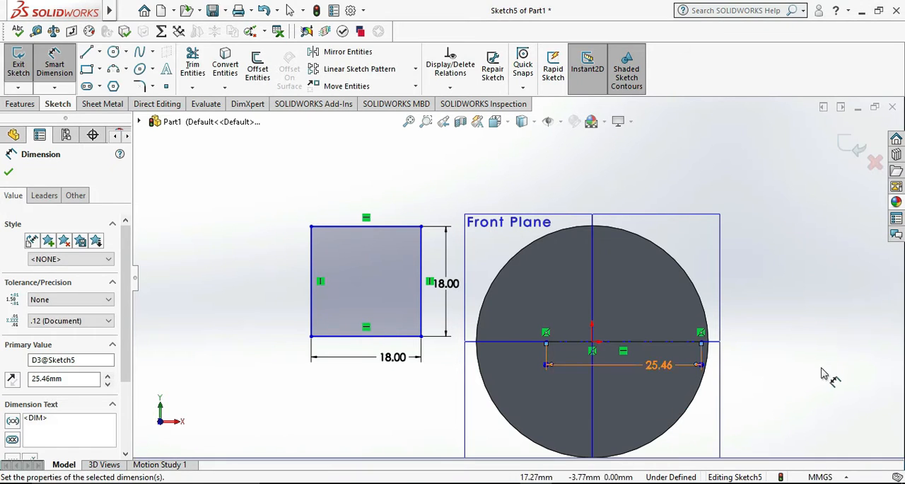
Make the midpoint of the horizontal centerline coincident with the origin.
left_click(824, 366)
key("Escape")
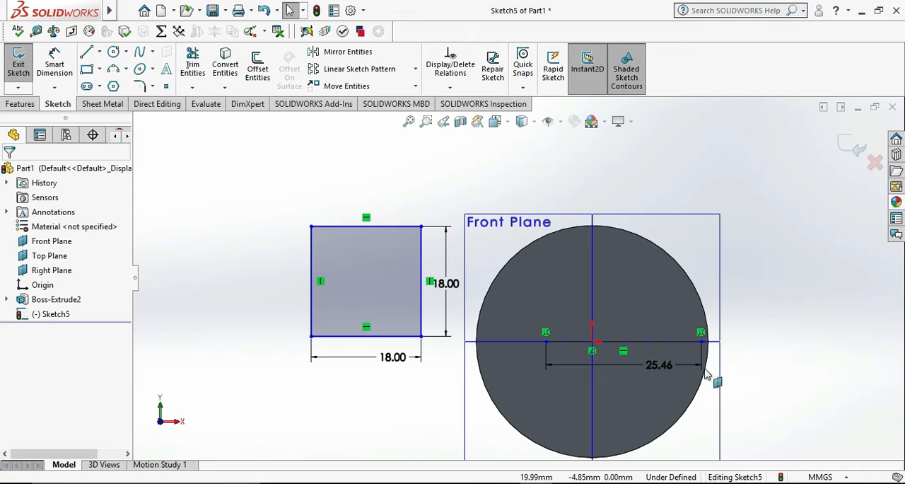
left_click(626, 345)
left_click(592, 343, "ctrl")
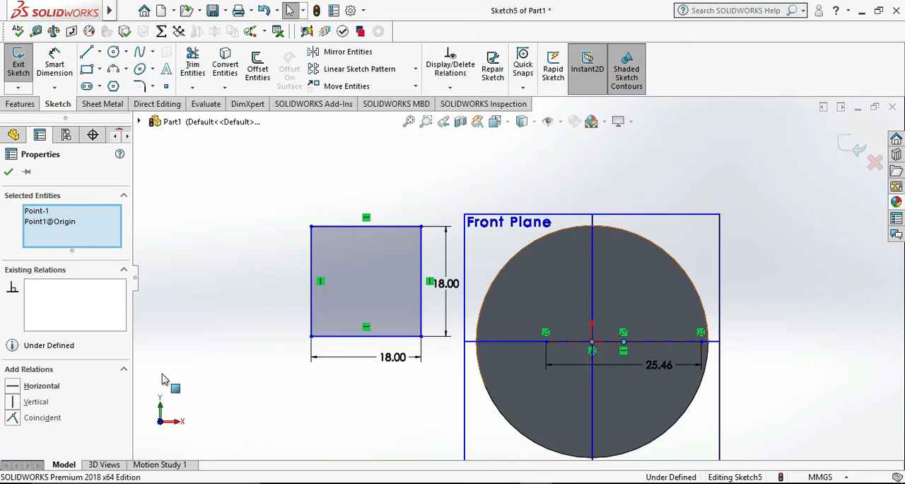
left_click(37, 419)
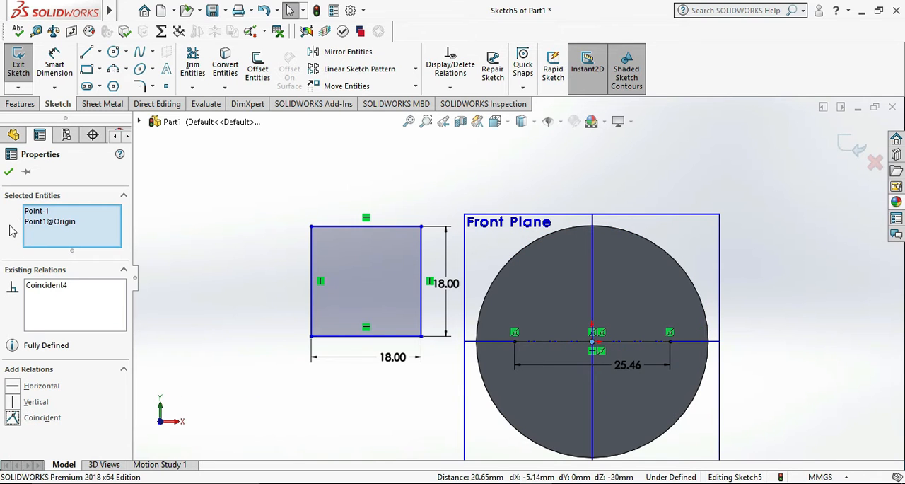
left_click(8, 173)
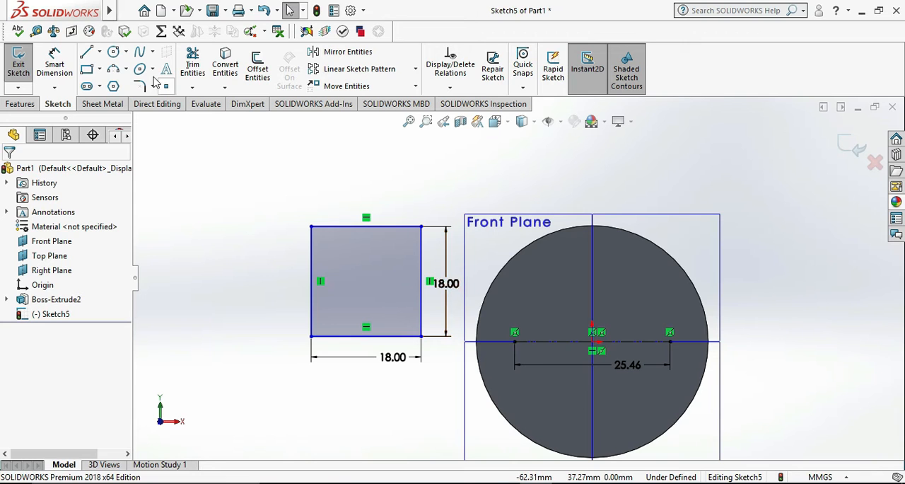
Sketch a vertical centerline about 18.7 mm long through the horizontal centerline on the cylinder face.
left_click(101, 53)
left_click(126, 83)
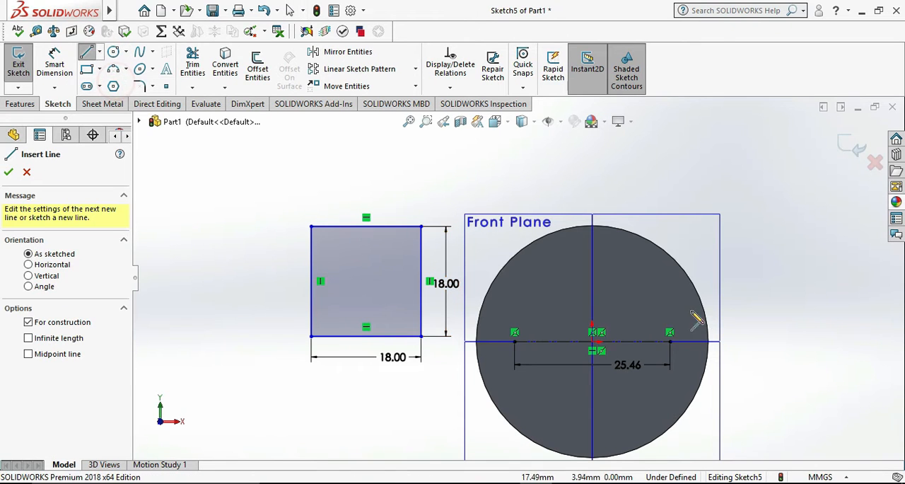
left_click(593, 290)
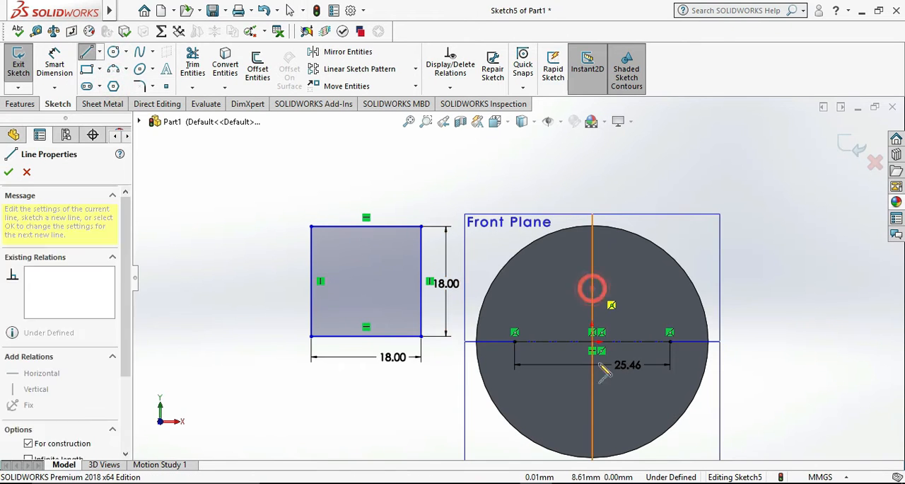
left_click(593, 402)
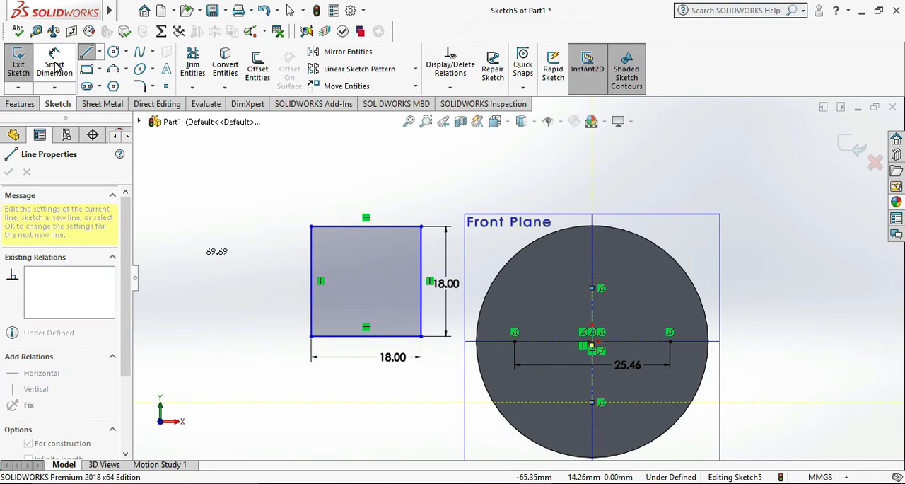
key("Escape")
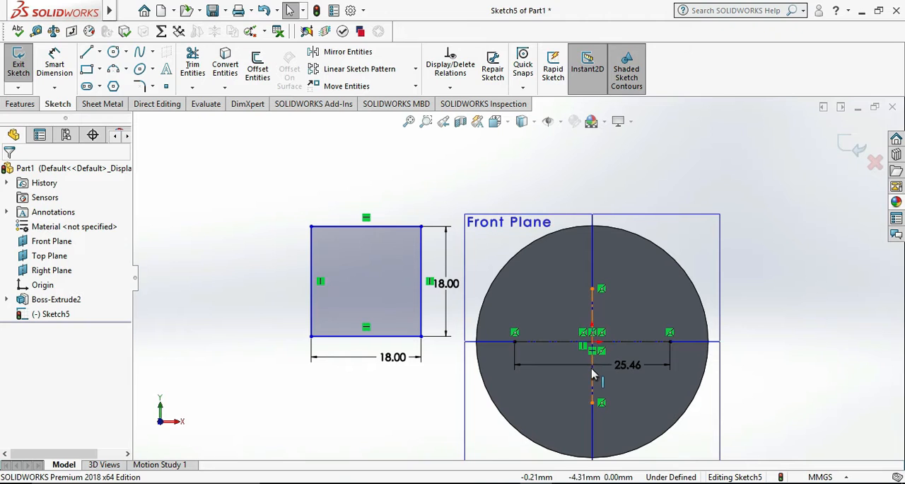
Make the midpoint of the vertical centerline coincident with the origin.
scroll(593, 352, "down", 5)
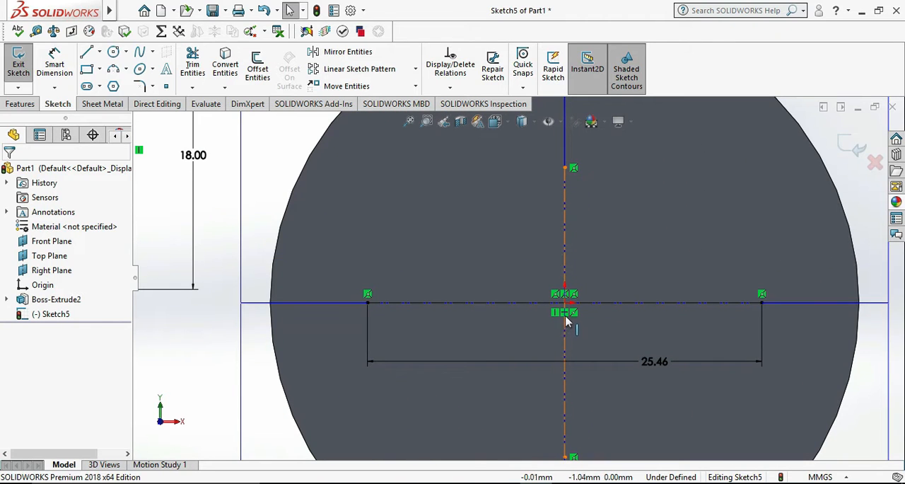
scroll(566, 328, "down", 3)
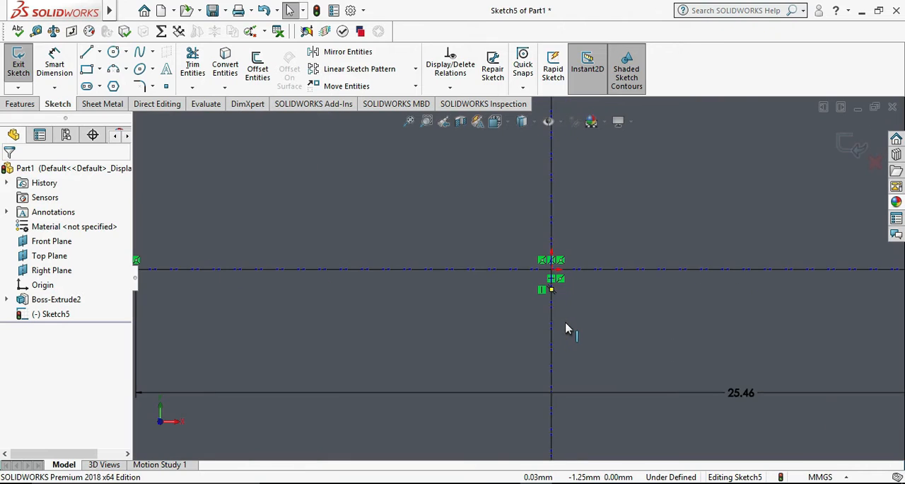
left_click(552, 287)
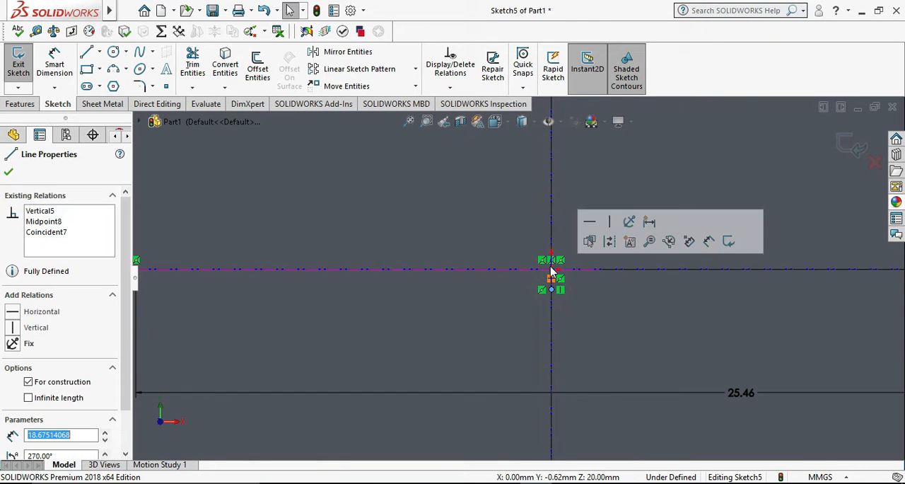
left_click(553, 272)
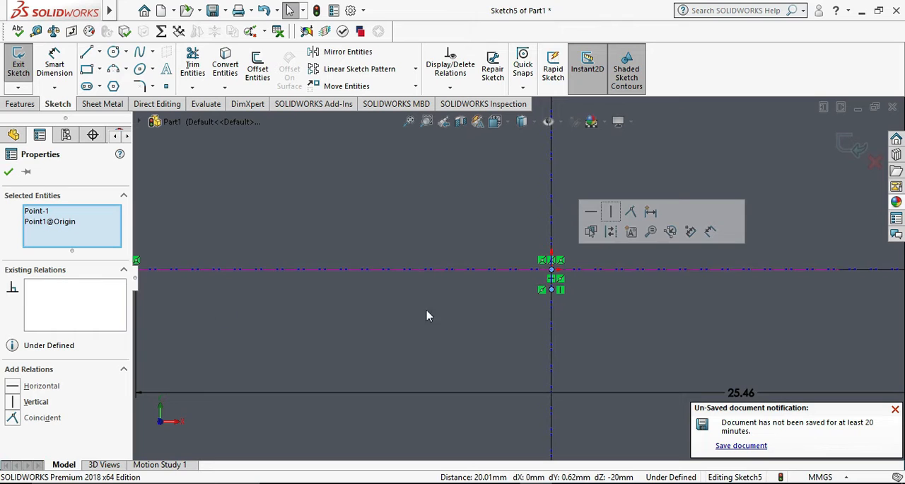
left_click(47, 417)
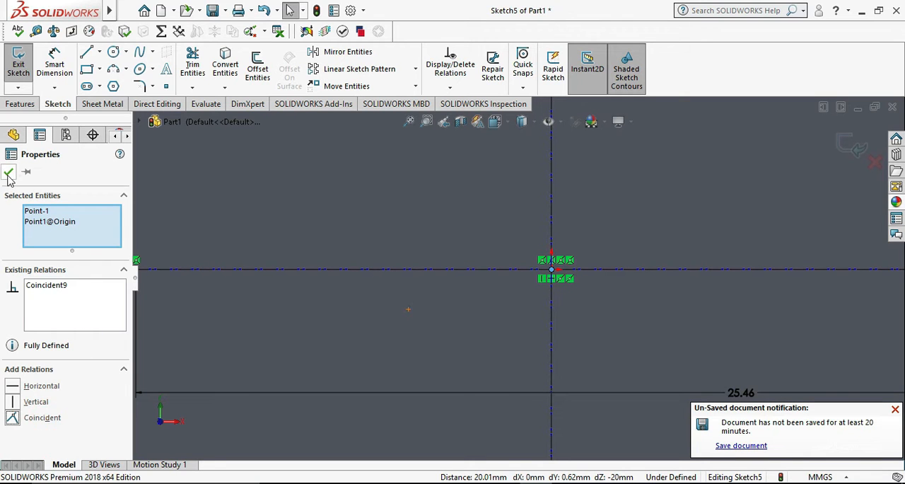
left_click(8, 174)
key("f")
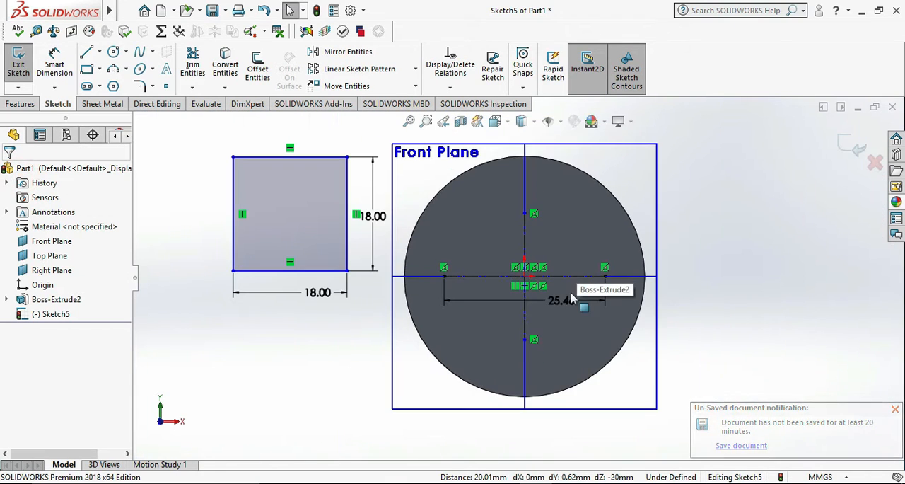
Dimension the vertical centerline's length to 25.46 mm.
left_click(56, 65)
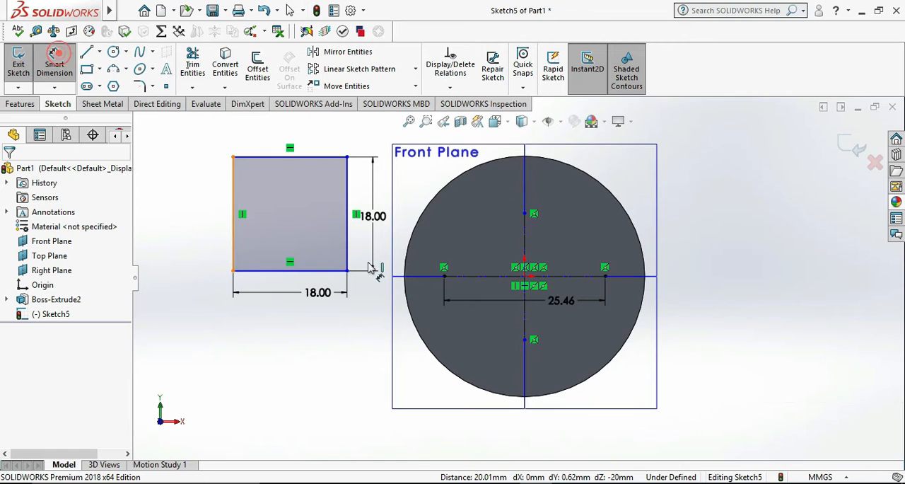
left_click(525, 327)
left_click(580, 332)
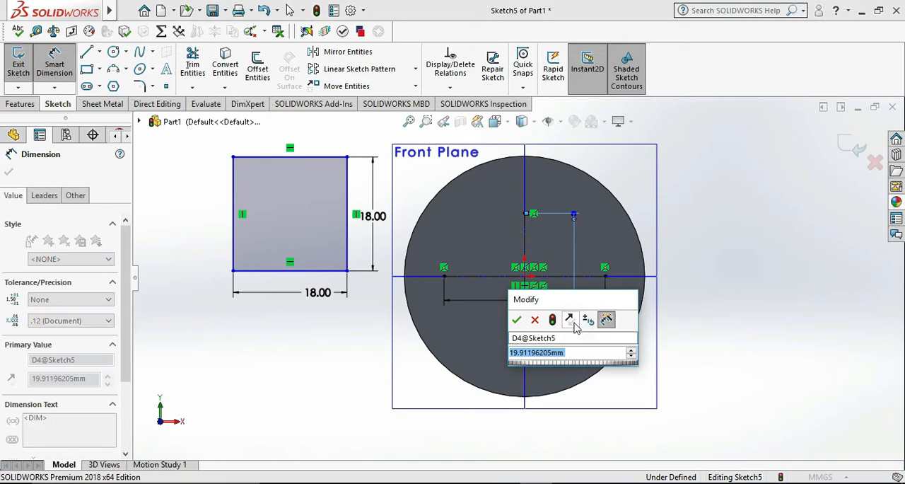
type("25.46")
key("Return")
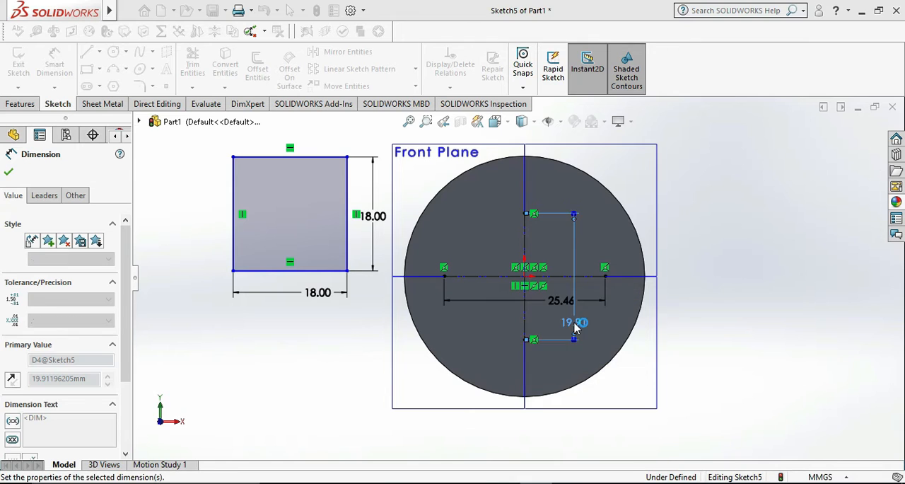
left_click(739, 317)
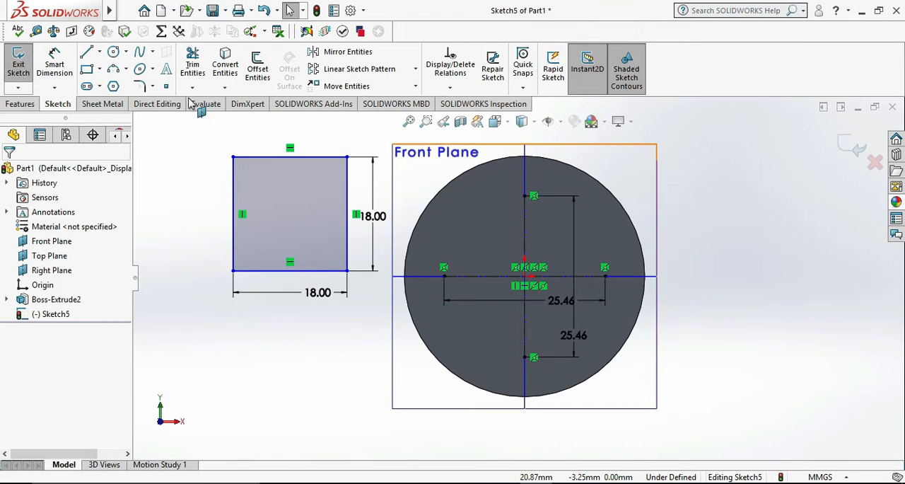
Delete the 18 mm reference square and its dimensions beside the cylinder.
left_click_drag(360, 322, 284, 154)
key("Delete")
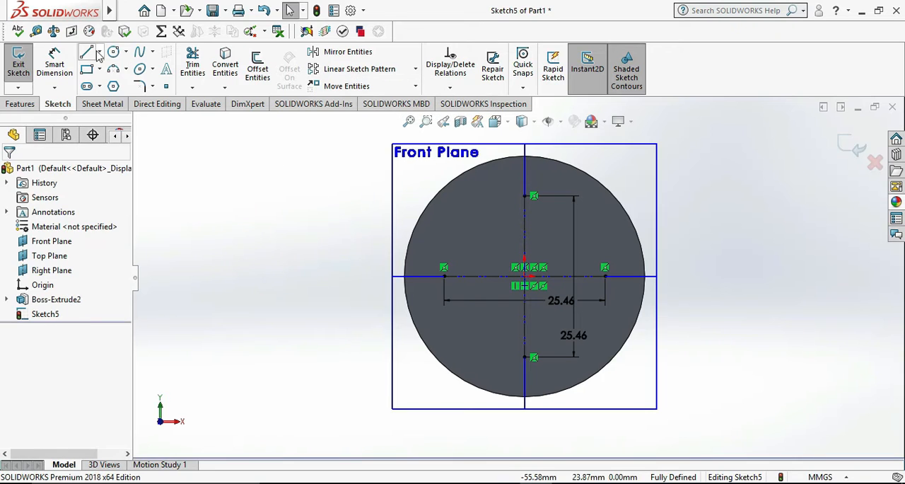
Sketch a closed diamond of four solid lines joining the endpoints of the two centerlines.
left_click(86, 53)
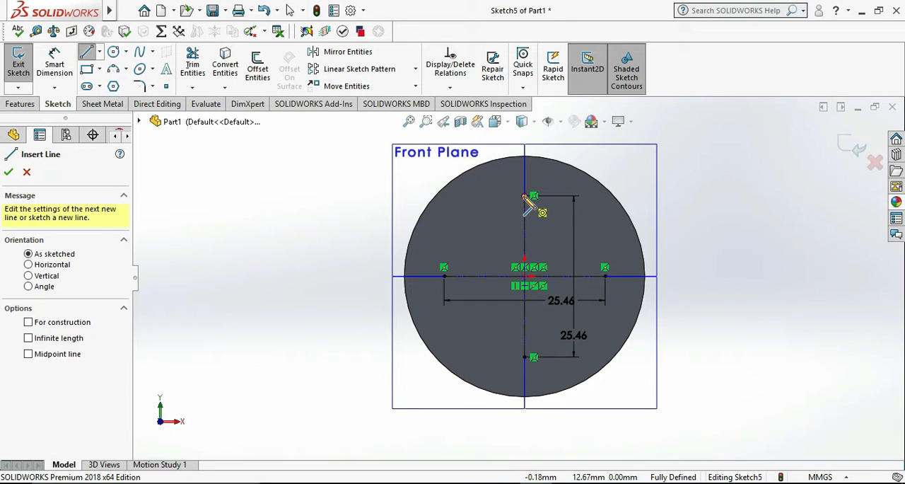
left_click(605, 276)
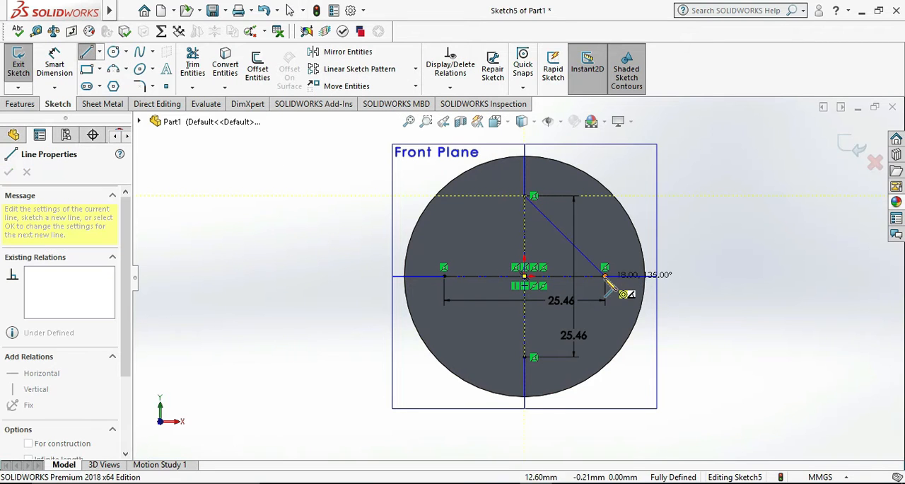
left_click(523, 358)
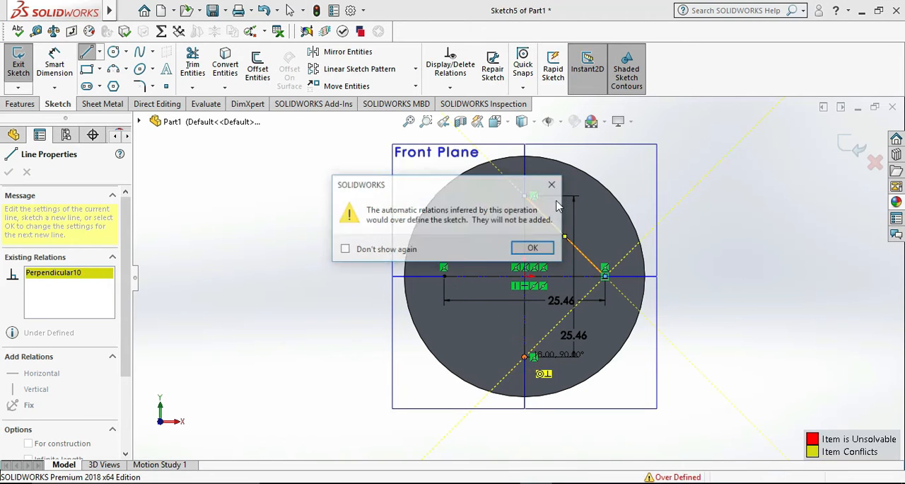
left_click(532, 247)
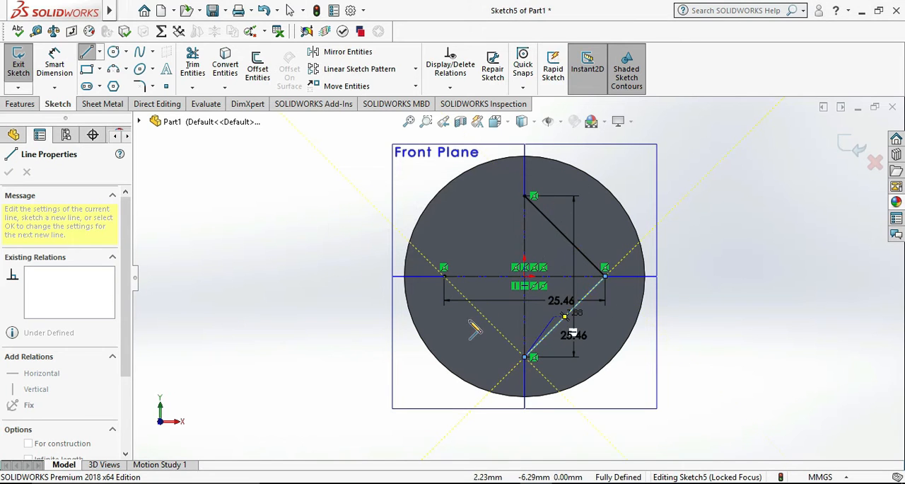
left_click(445, 275)
left_click(532, 248)
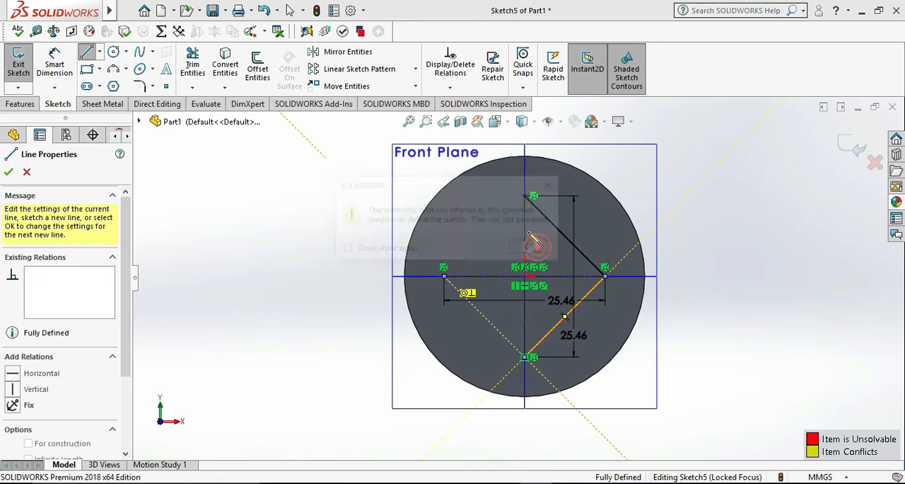
left_click(534, 196)
left_click(605, 269)
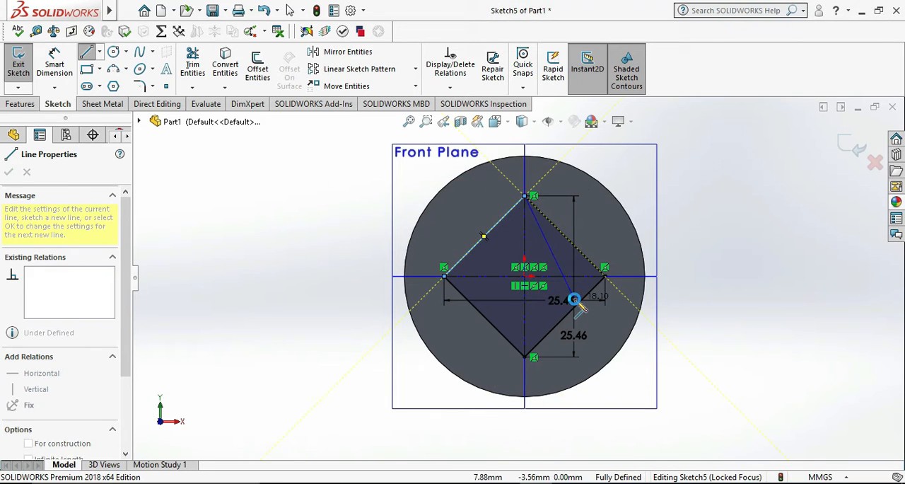
key("Escape")
Check the distance from the diamond's upper corner to the cylinder's edge using Smart Dimension, without placing the dimension.
key("z")
scroll(633, 233, "down", 1)
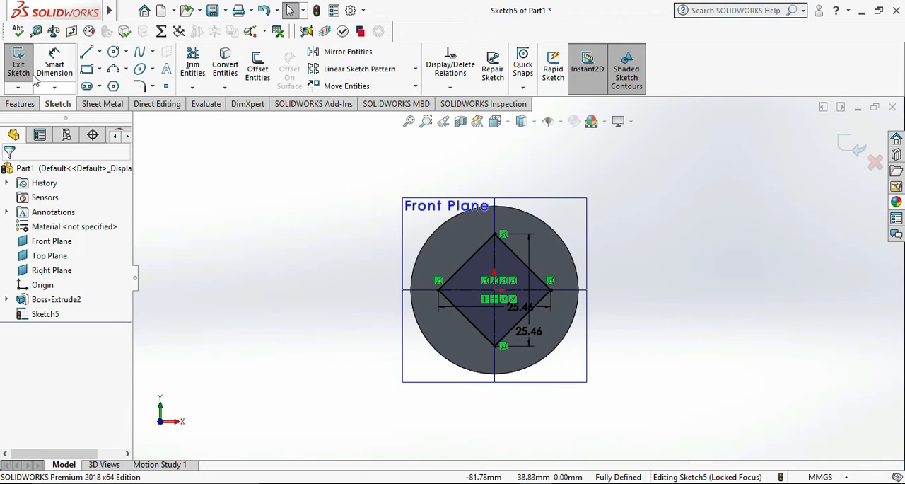
left_click(58, 65)
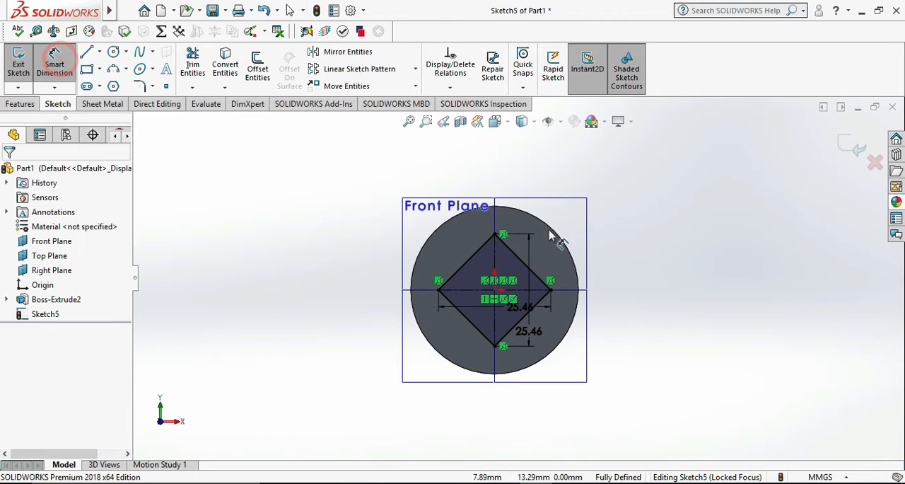
left_click(494, 234)
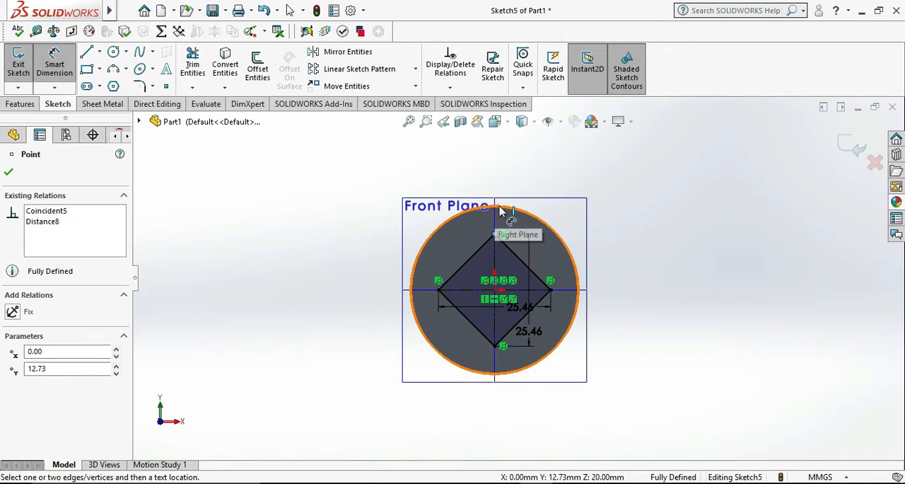
left_click(499, 210)
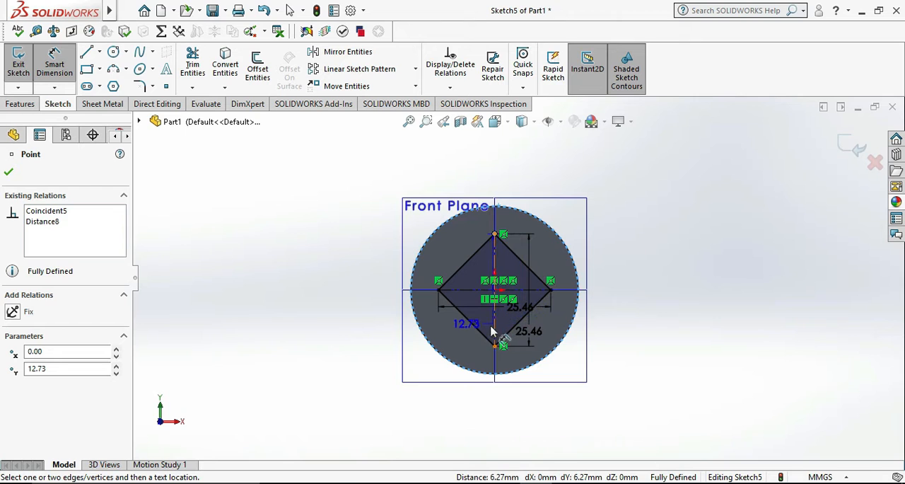
key("Escape")
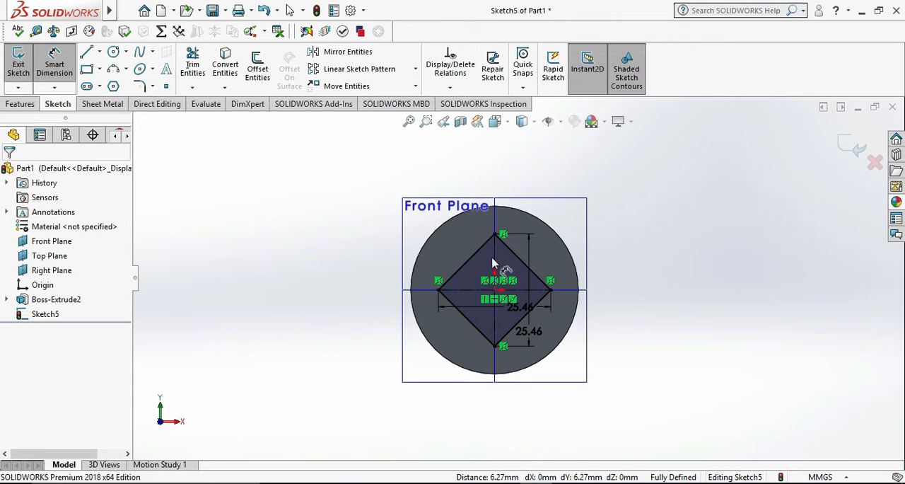
Finish the sketch and cut the diamond profile out of the cylinder with Extruded Cut set to Through All.
left_click(18, 62)
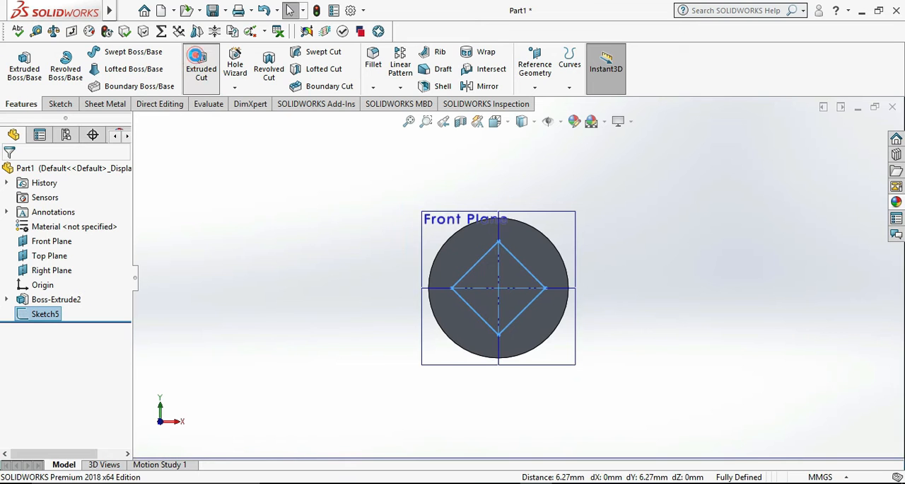
left_click(201, 67)
left_click(77, 252)
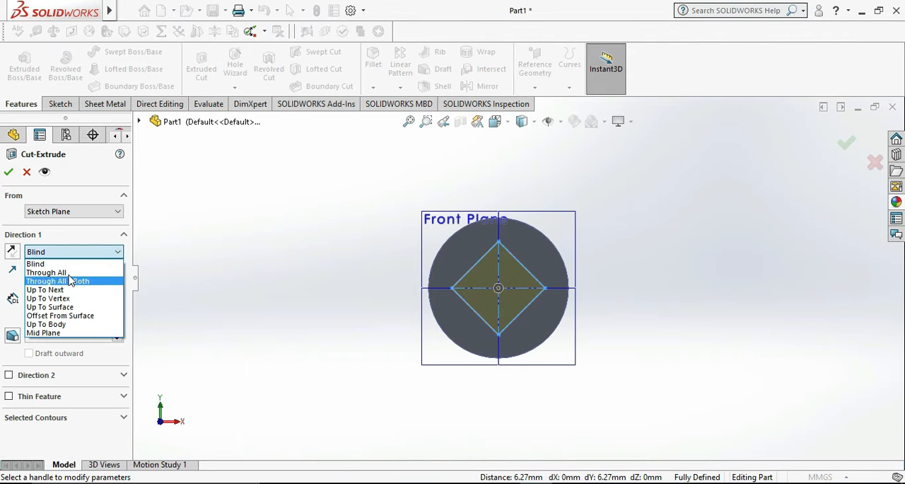
left_click(68, 271)
key("z")
middle_click_drag(554, 295, 540, 295)
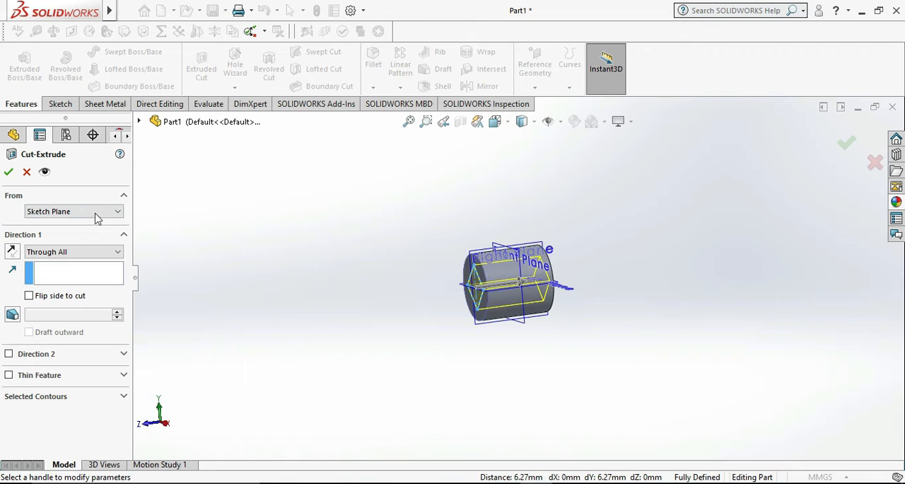
left_click(8, 172)
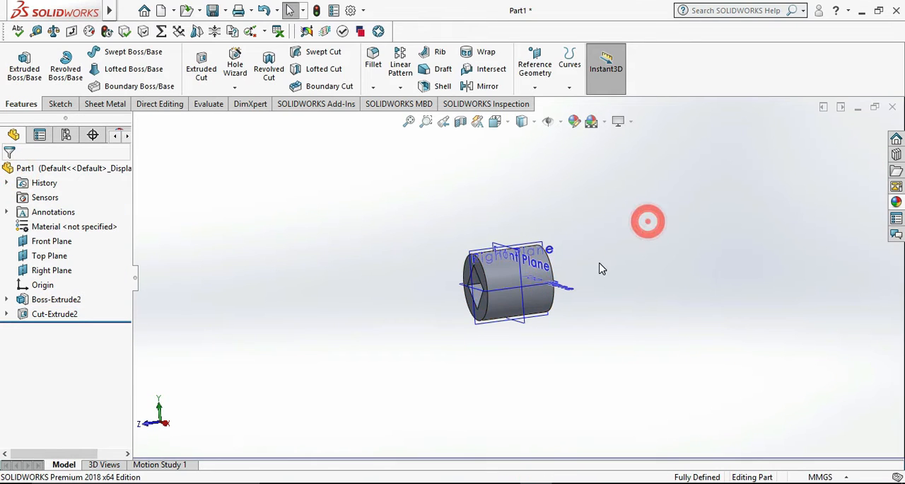
middle_click_drag(647, 219, 680, 253)
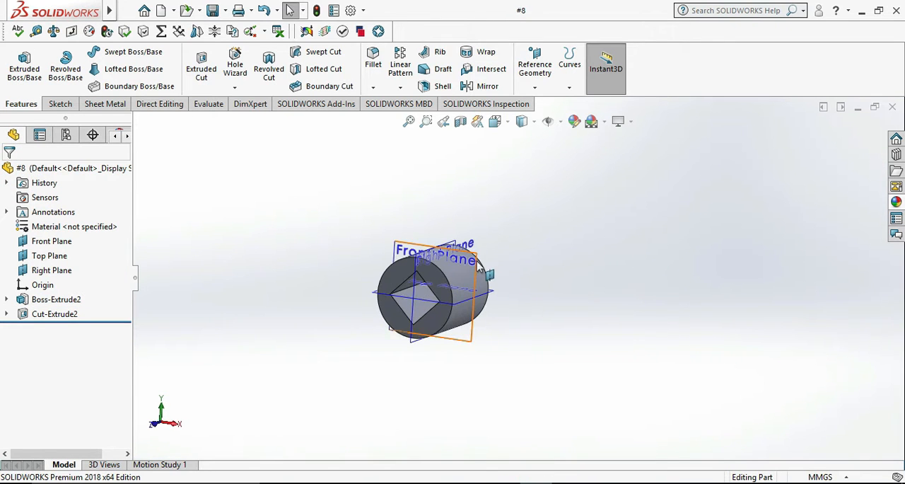
Start a sketch on the Front Plane and draw a circle about 157 mm in diameter around the hub, centered on the origin.
right_click(482, 269)
left_click(506, 240)
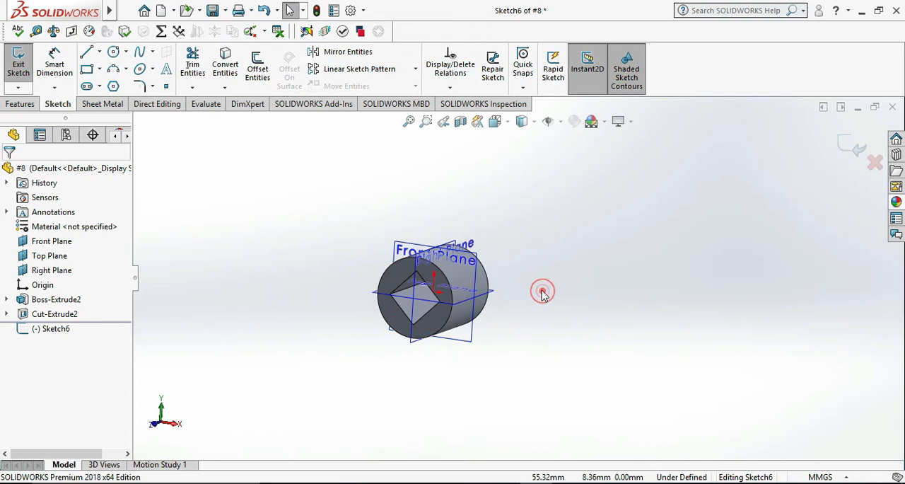
key("ctrl+8")
left_click(745, 305)
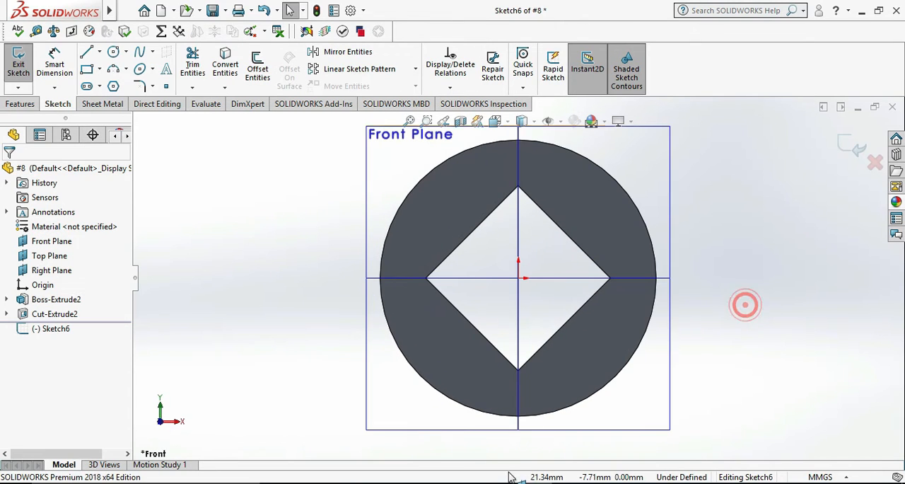
key("alt+Tab")
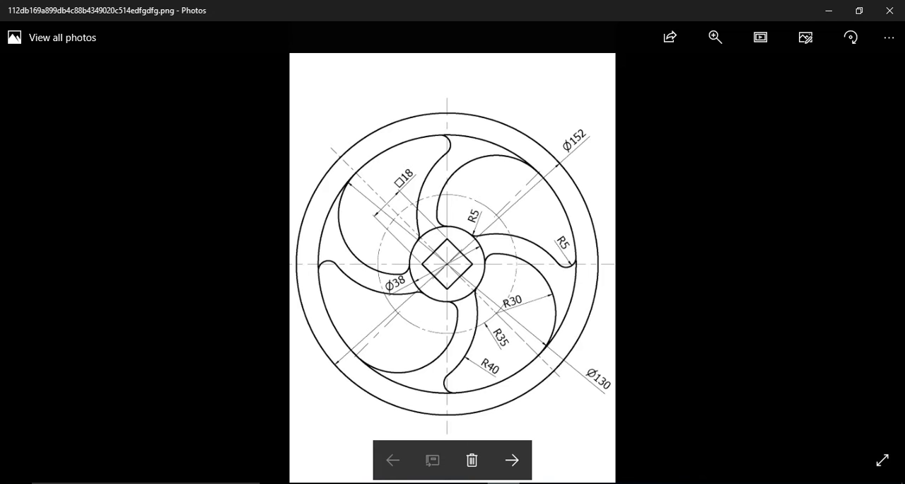
key("alt+Tab")
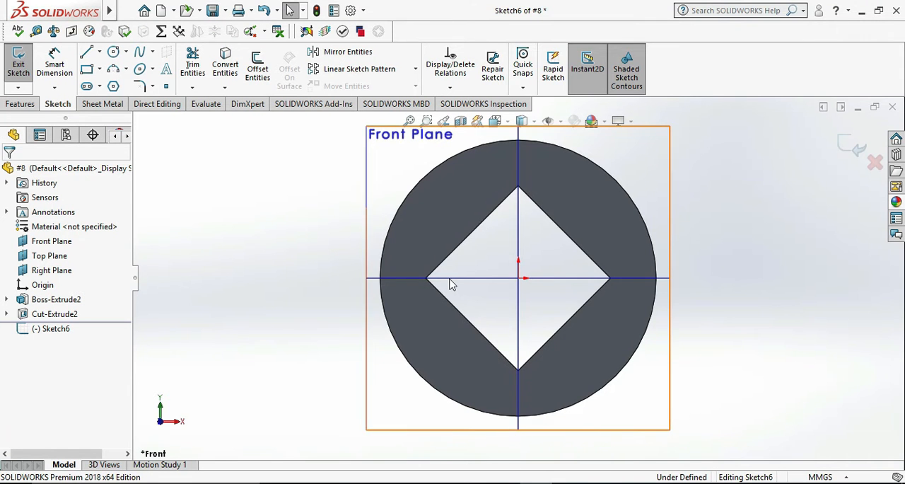
left_click(113, 51)
left_click(518, 278)
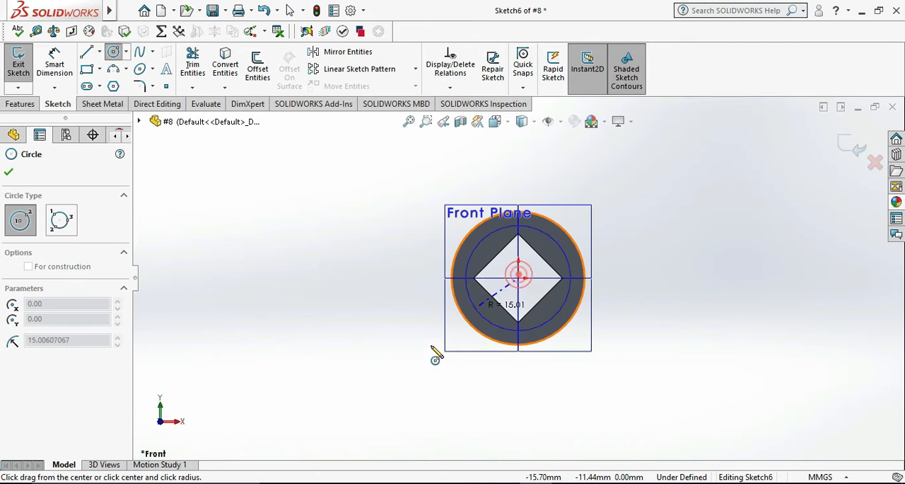
scroll(360, 400, "up", 3)
left_click(394, 370)
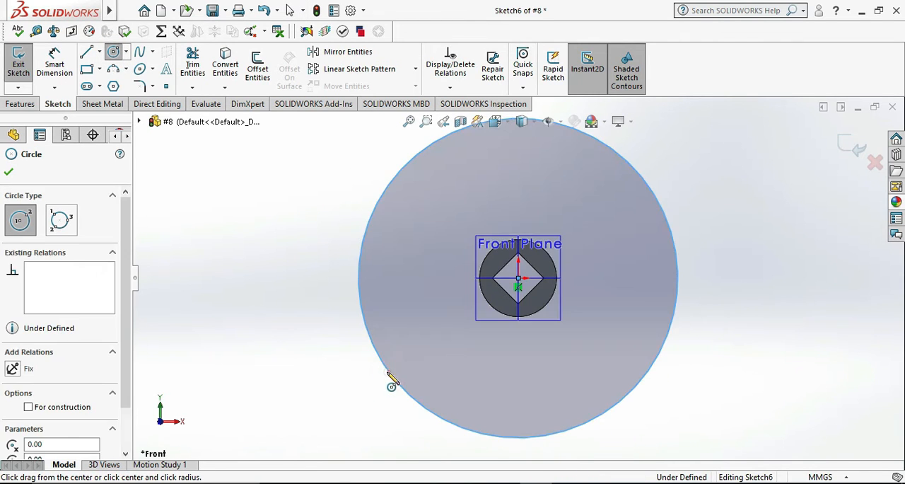
Draw a second circle about 119 mm in diameter inside the first one, also centered on the origin.
left_click(55, 63)
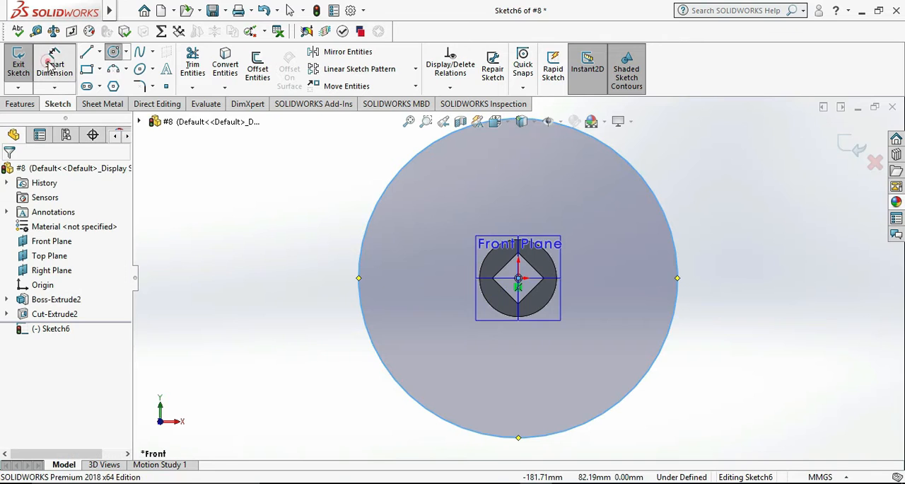
left_click(519, 280)
left_click(113, 52)
left_click(519, 280)
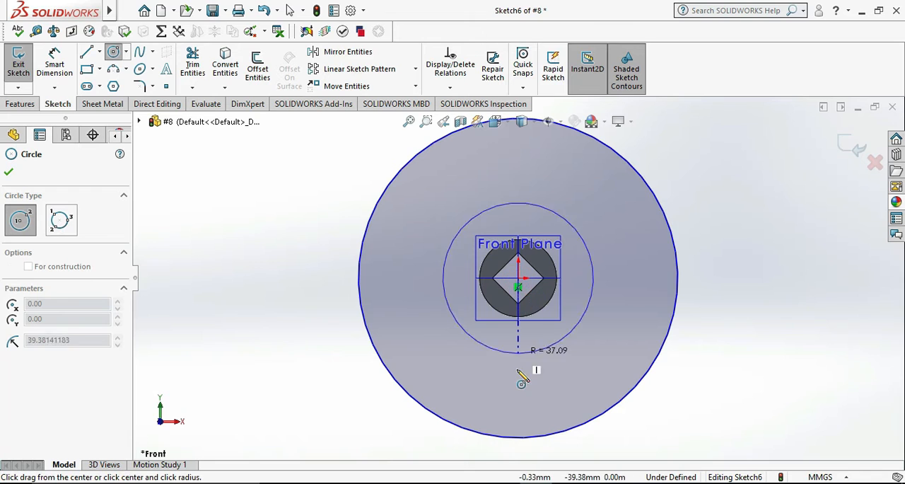
left_click(519, 399)
Dimension the outer circle to a diameter of 152 mm.
left_click(54, 65)
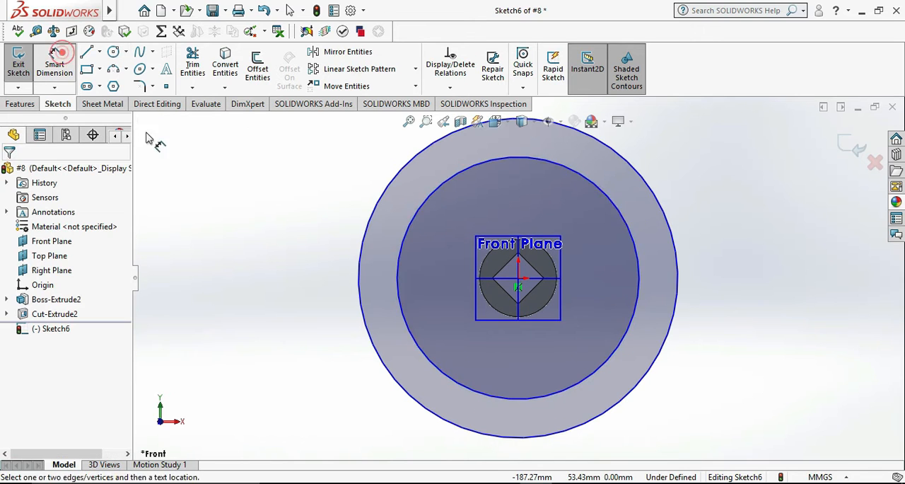
left_click(656, 357)
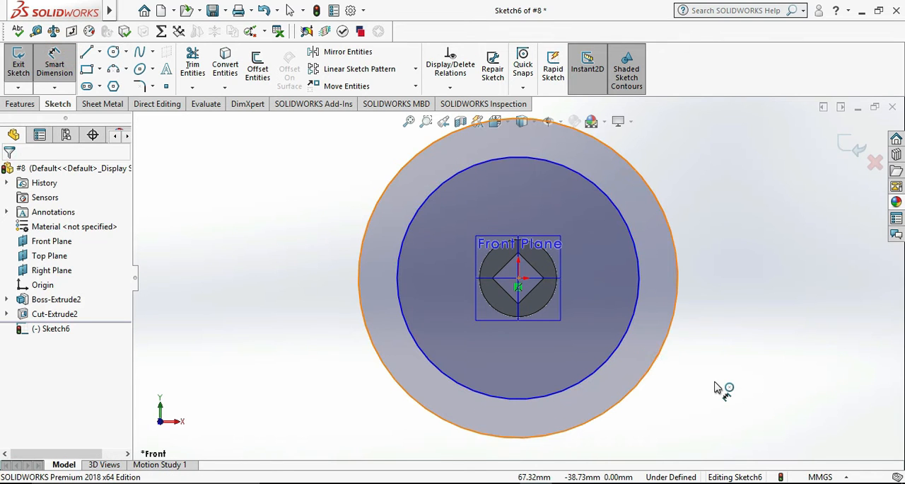
left_click(716, 382)
type("1")
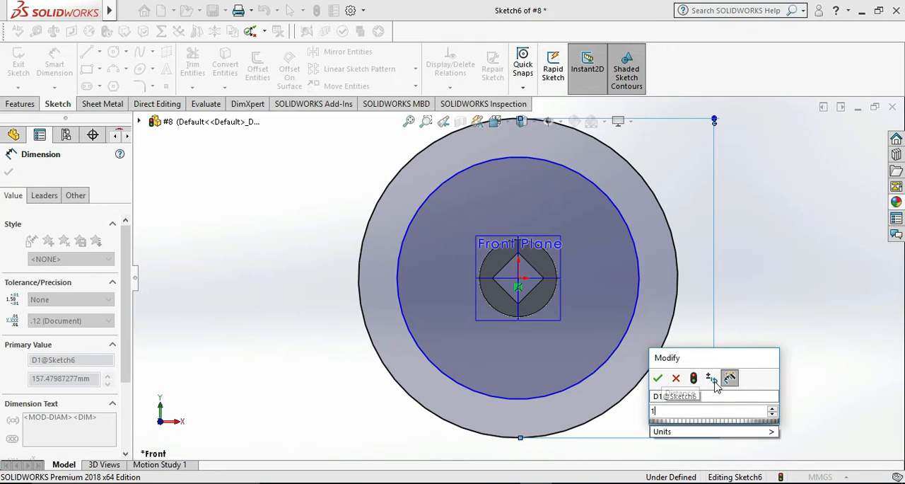
type("52")
key("Return")
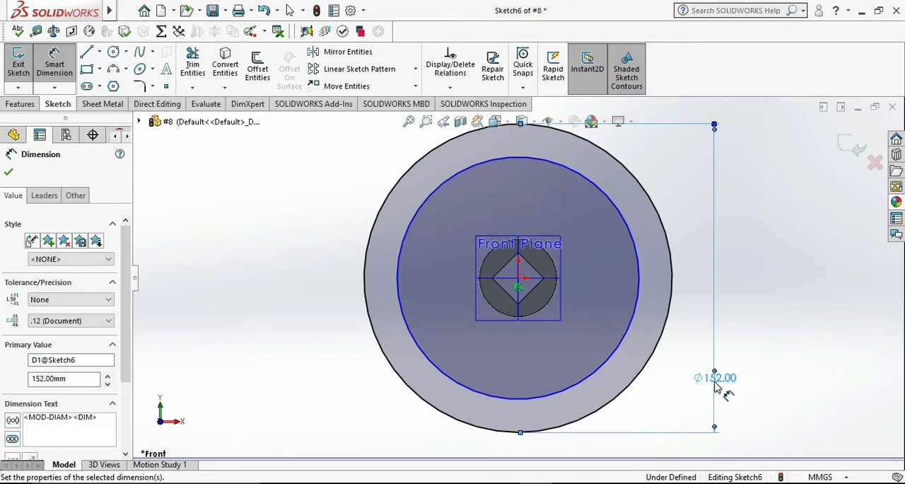
key("Escape")
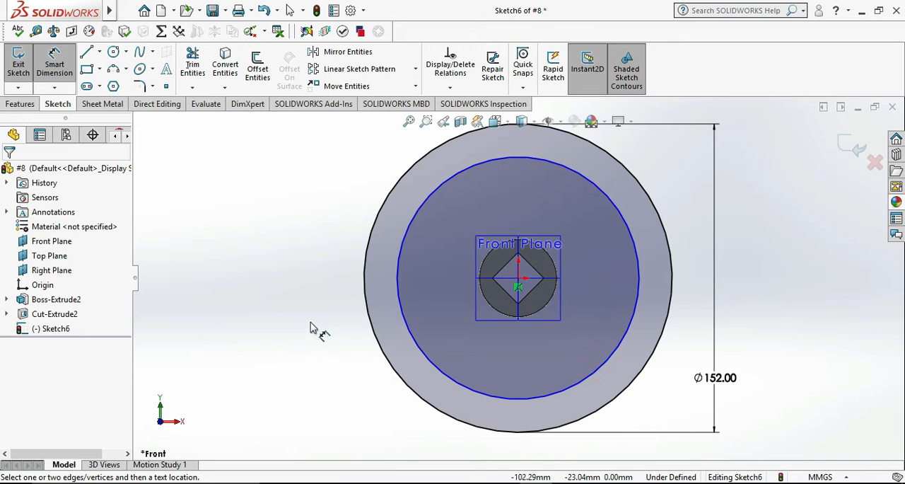
Dimension the inner circle to a diameter of 130 mm.
left_click(398, 274)
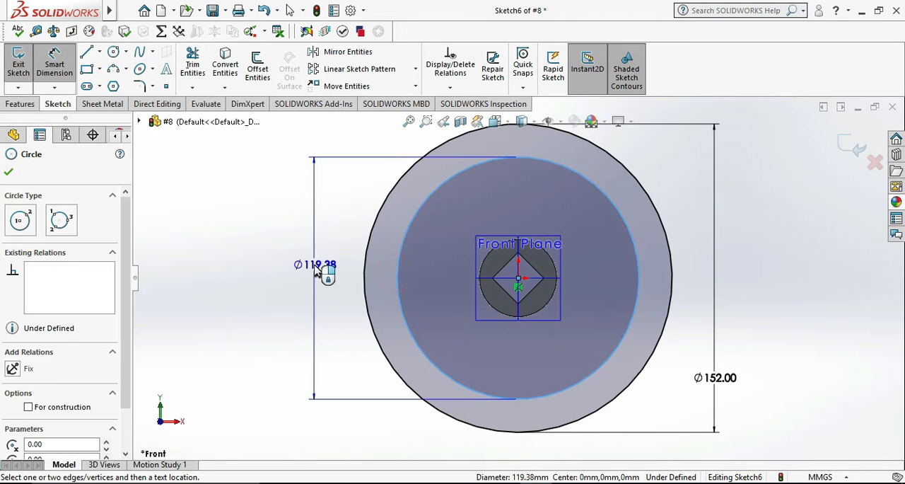
left_click(316, 269)
type("130")
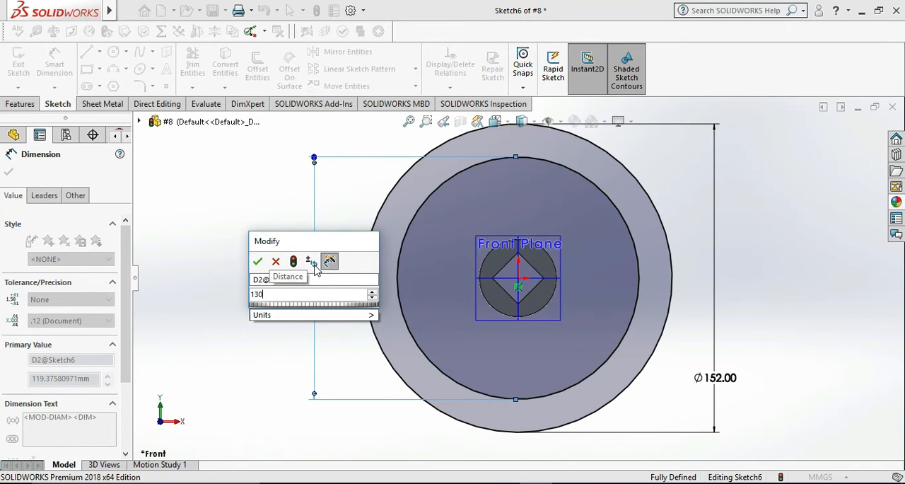
key("Return")
left_click(256, 242)
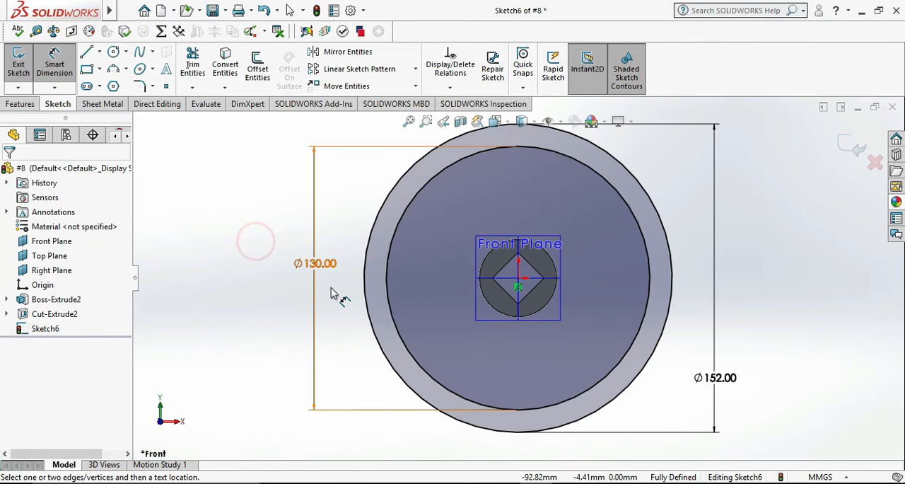
Finish the sketch and choose both circles as contours of an Extruded Boss/Base so that the ring between them forms the profile.
left_click(18, 63)
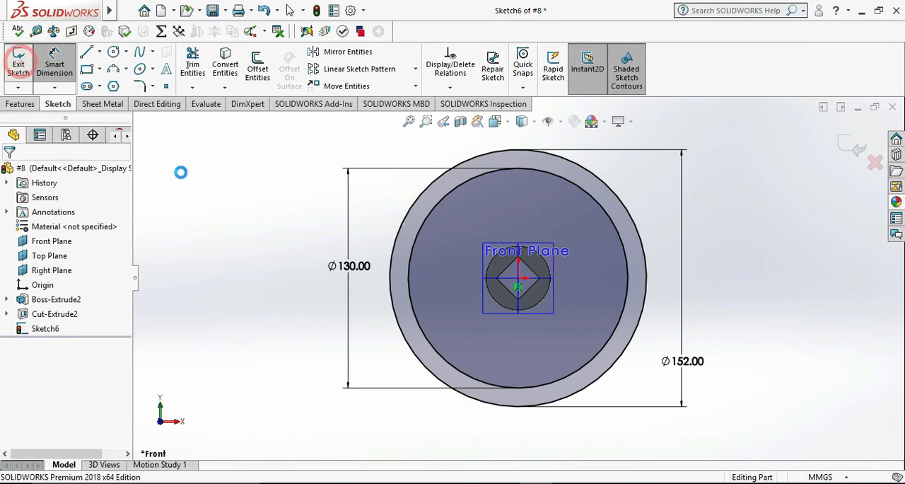
mouse_move(718, 277)
middle_mouse_down()
mouse_move(661, 326)
mouse_move(648, 359)
middle_mouse_up()
left_click(648, 359)
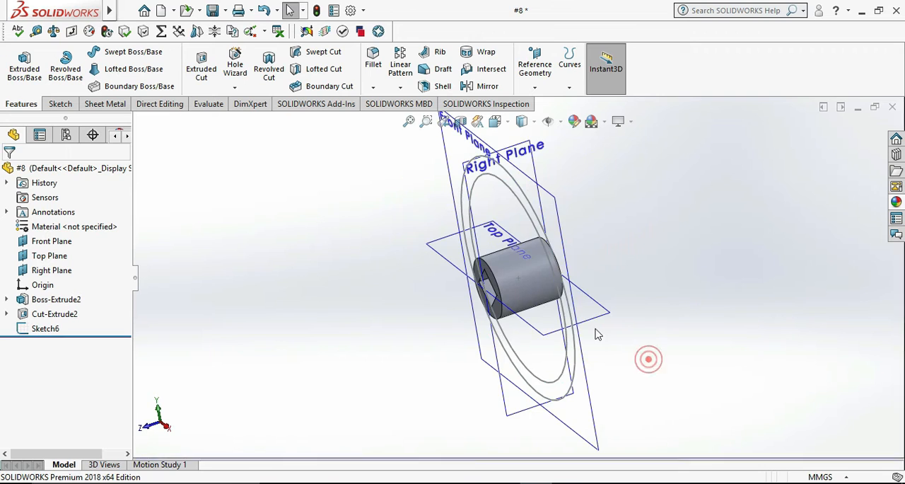
scroll(600, 358, "up", 1)
left_click(25, 64)
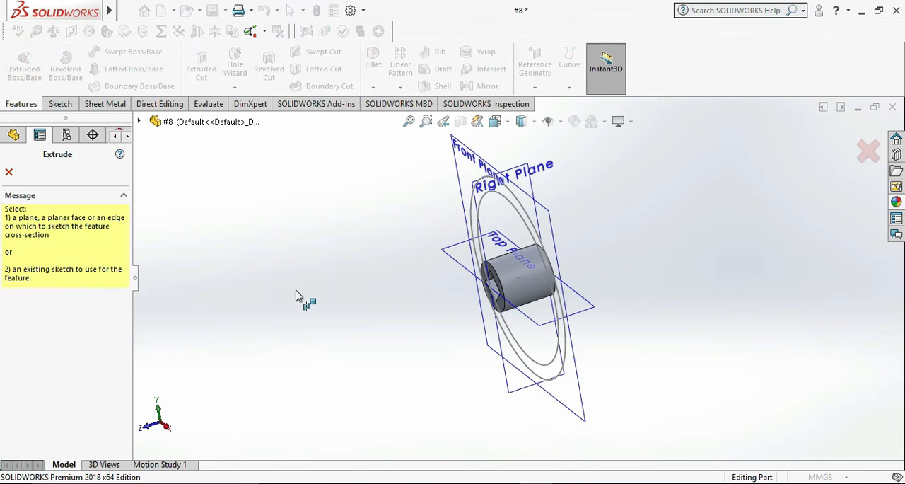
left_click(531, 230)
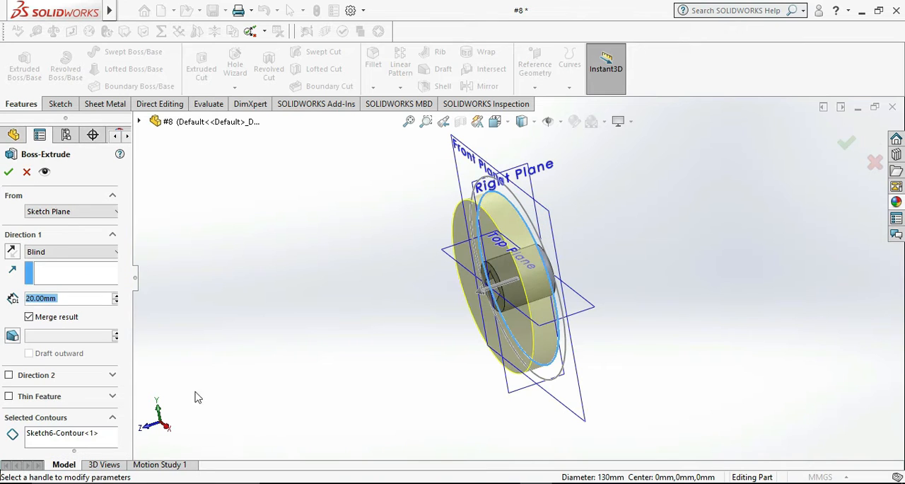
left_click(68, 442)
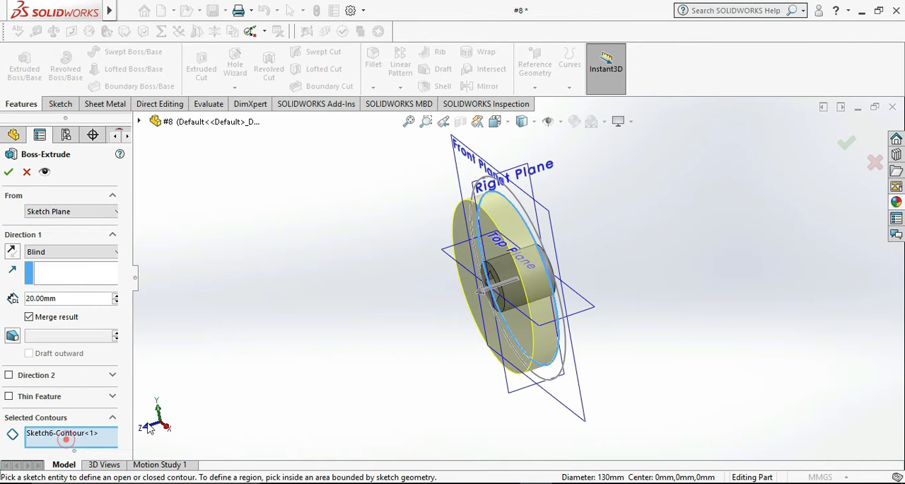
left_click(526, 216)
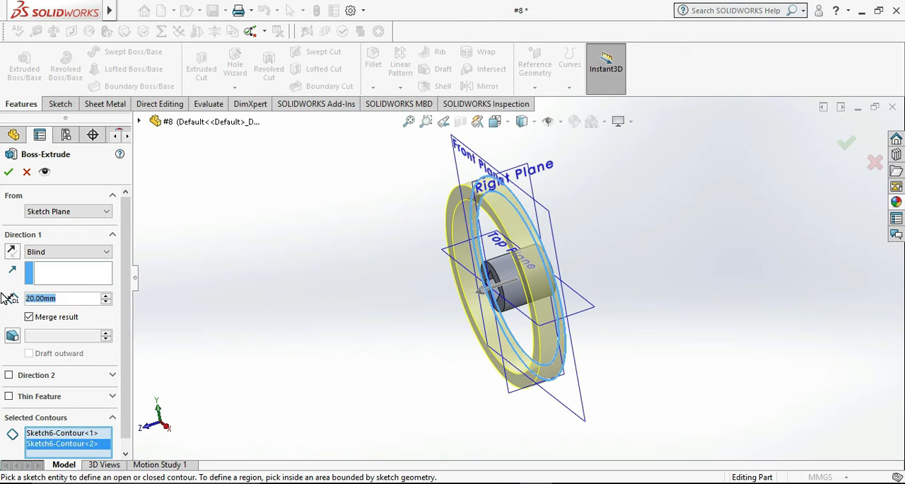
Extrude the rim ring 5 mm Blind in Direction 1 and 5 mm Blind in Direction 2.
type("5")
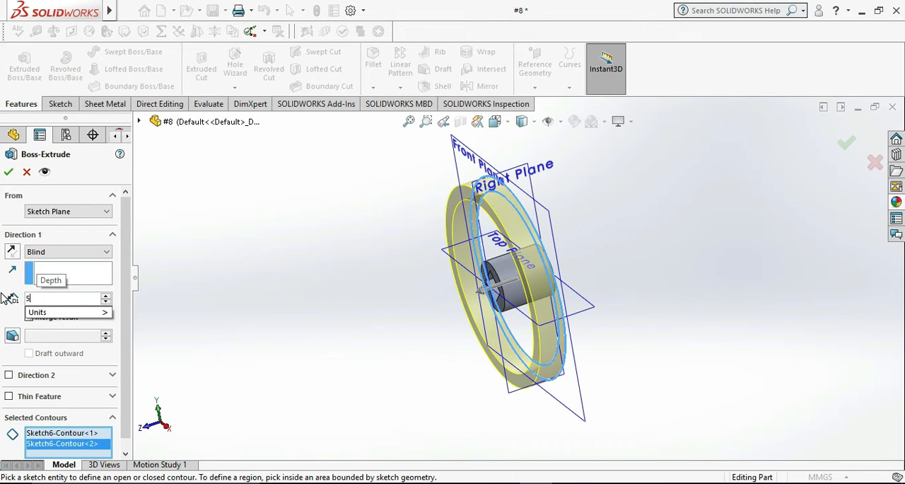
left_click(9, 375)
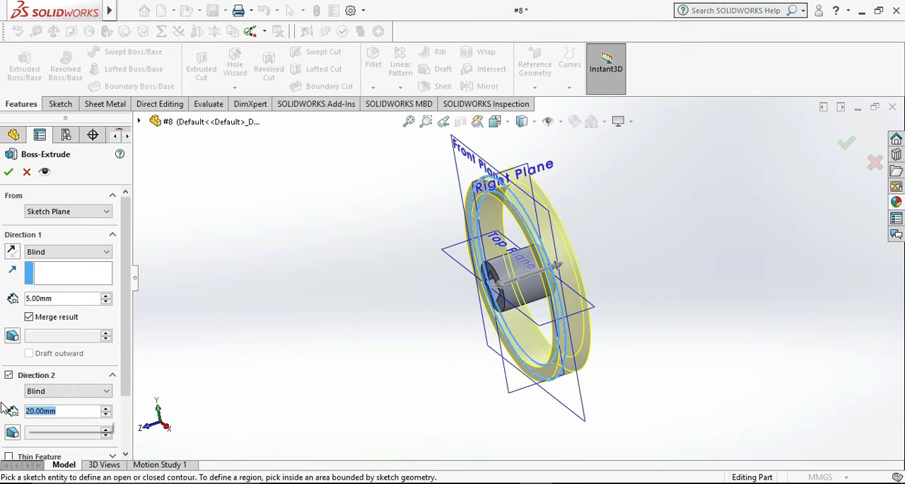
type("5")
key("Return")
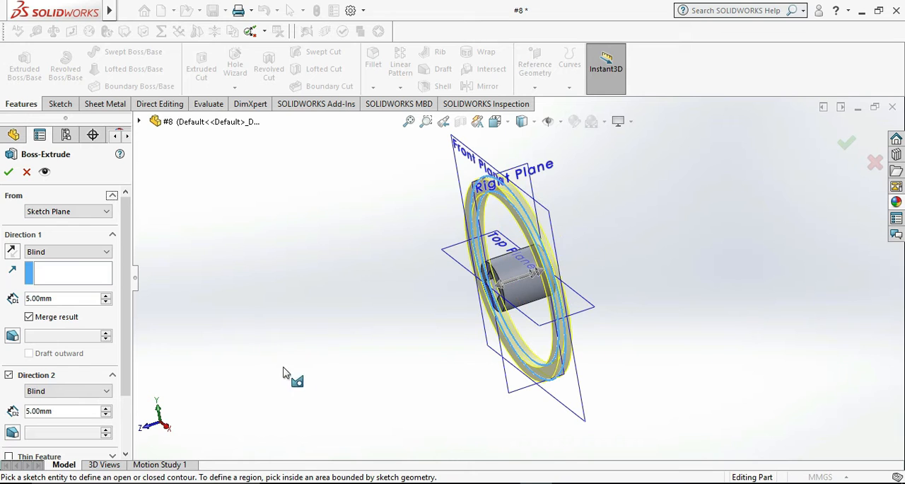
left_click(9, 172)
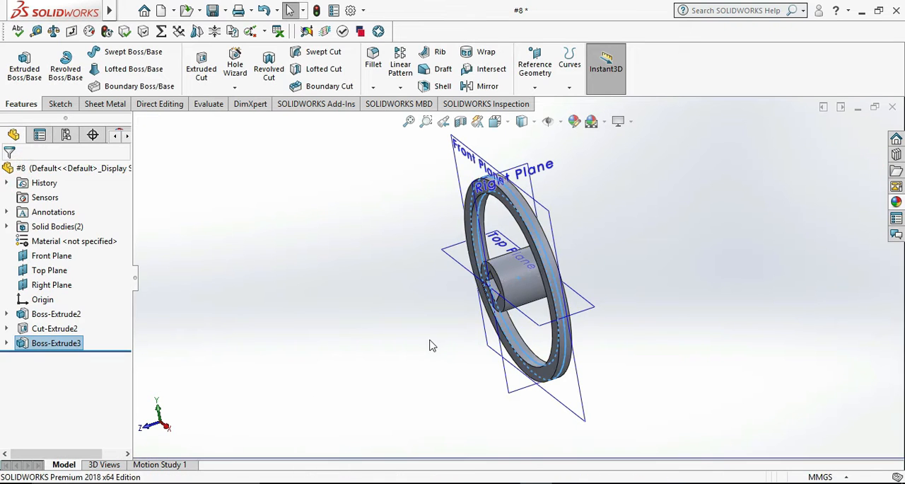
Check the spoke geometry in the reference drawing and start a new sketch on the Front Plane, viewed face-on.
middle_click_drag(432, 348, 498, 333)
mouse_move(577, 415)
middle_mouse_down()
mouse_move(580, 393)
mouse_move(686, 265)
mouse_move(669, 279)
middle_mouse_up()
key("alt+Tab")
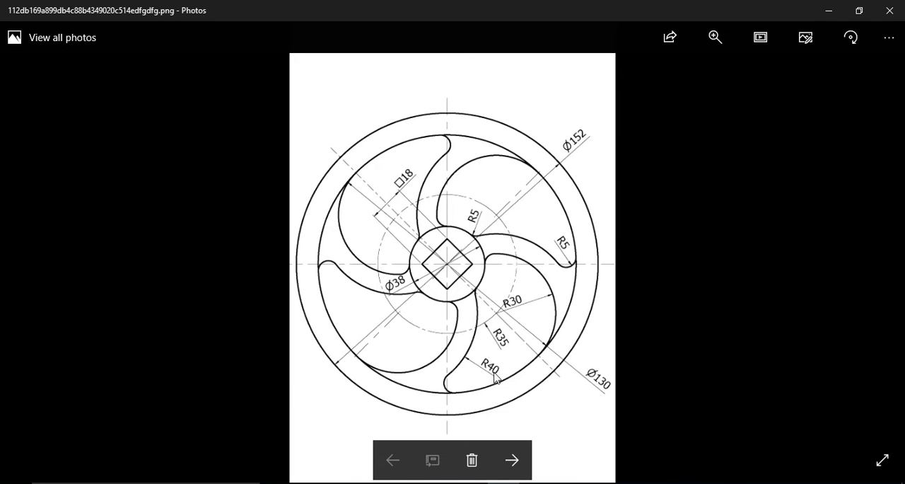
key("alt+Tab")
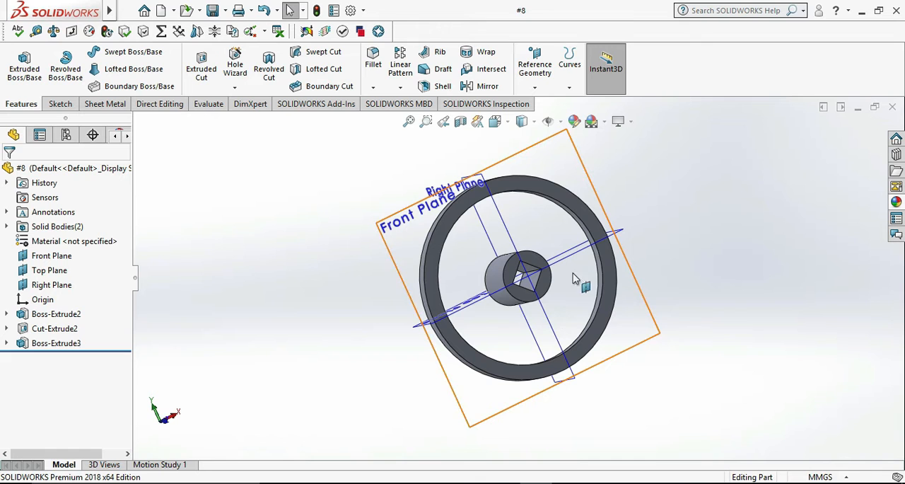
right_click(611, 222)
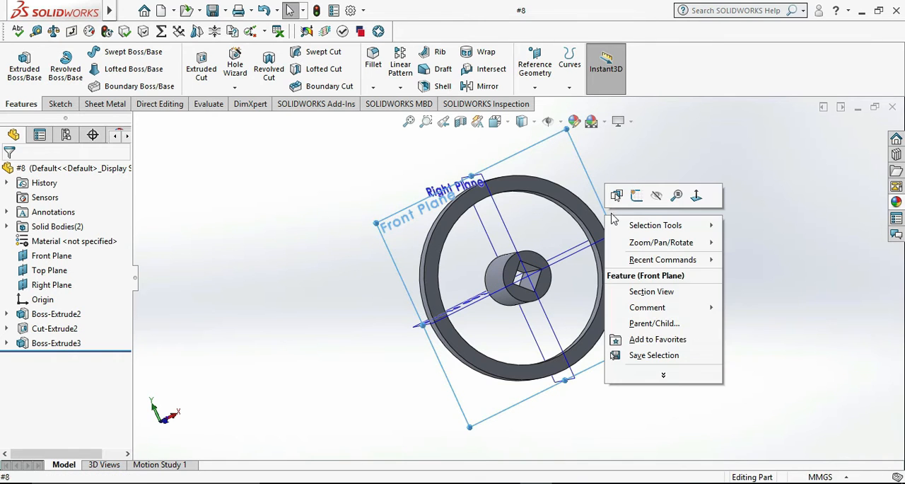
left_click(634, 200)
left_click(735, 290)
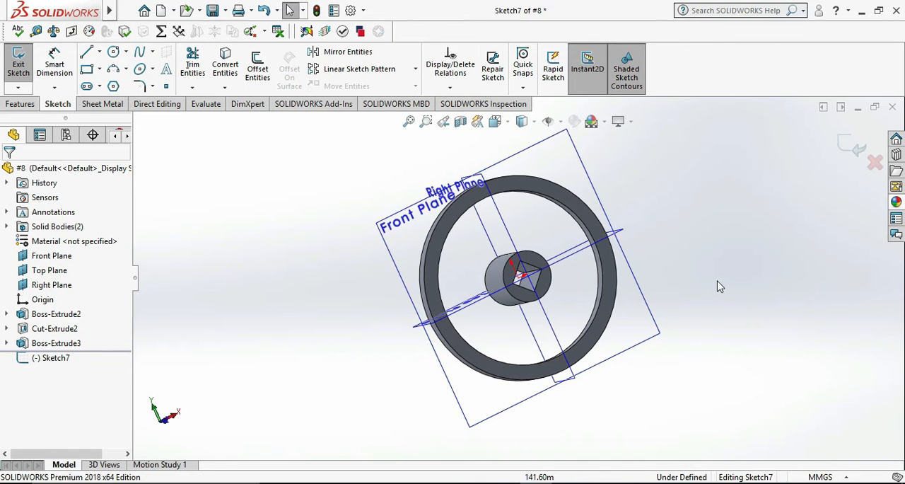
key("ctrl+8")
left_click(747, 284)
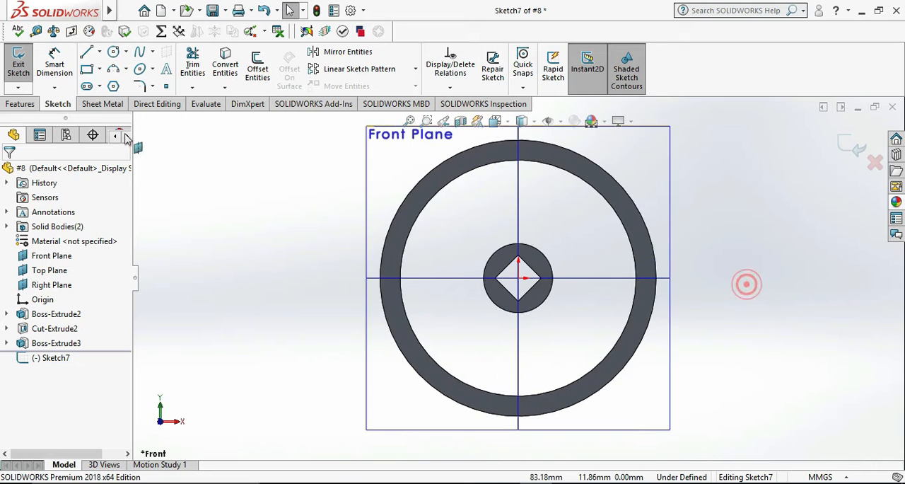
Draw a diagonal centerline across the whole wheel through the hub, from beyond the rim's upper left to beyond its lower right.
left_click(99, 52)
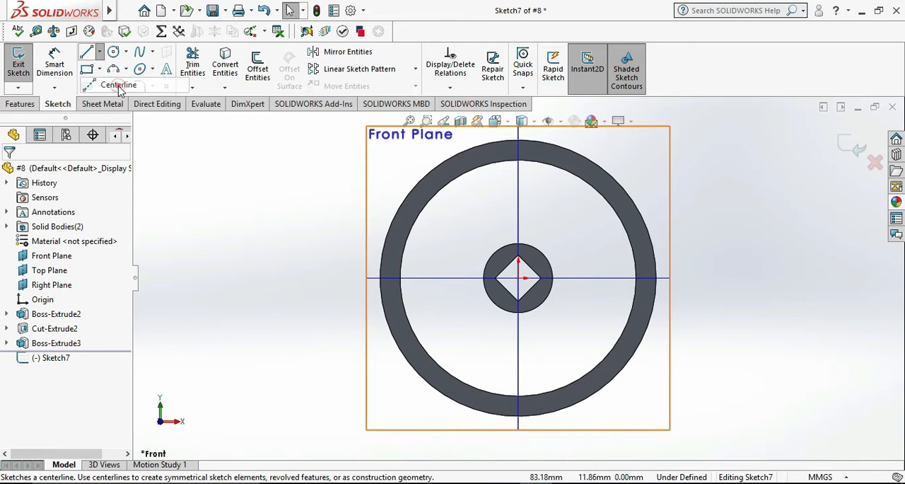
left_click(118, 85)
key("z")
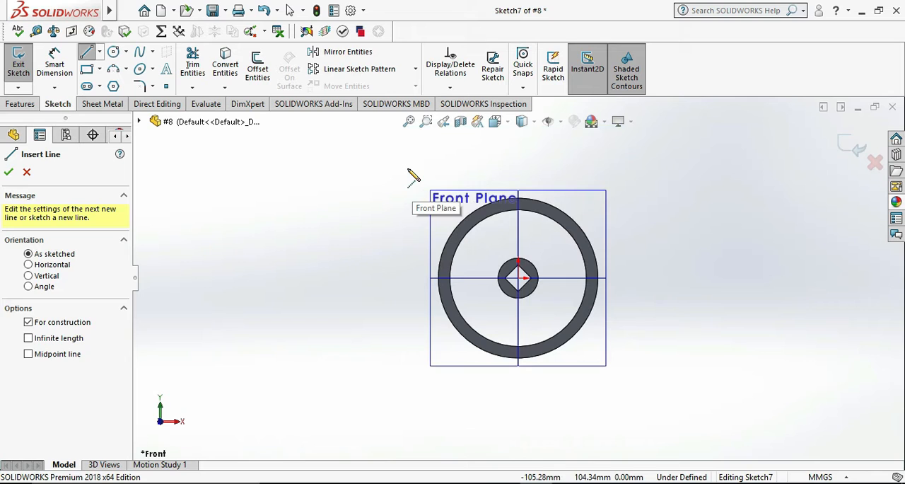
left_click(408, 169)
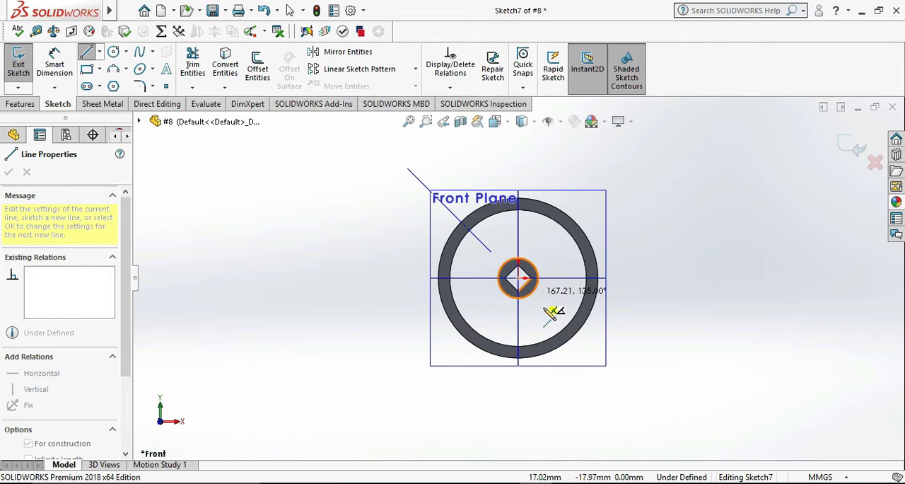
left_click(655, 403)
key("Escape")
scroll(546, 299, "down", 3)
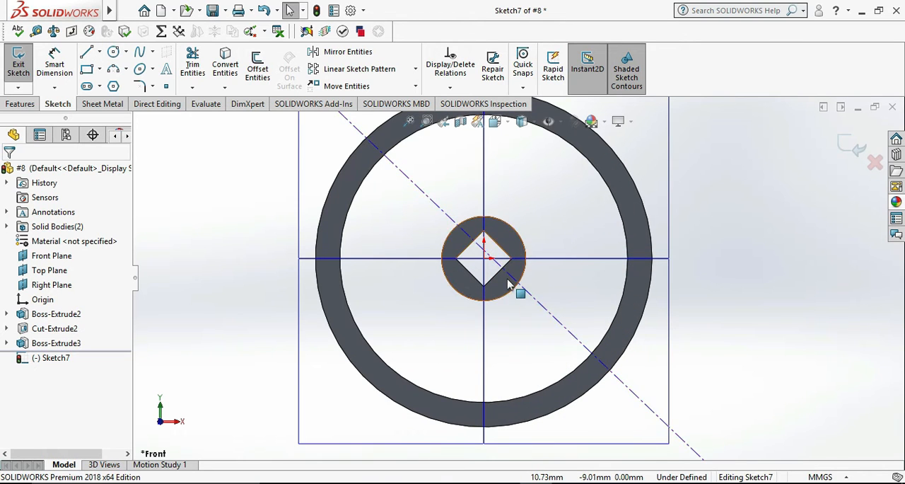
Make the midpoint of the diagonal centerline coincident with the origin.
scroll(508, 278, "down", 1)
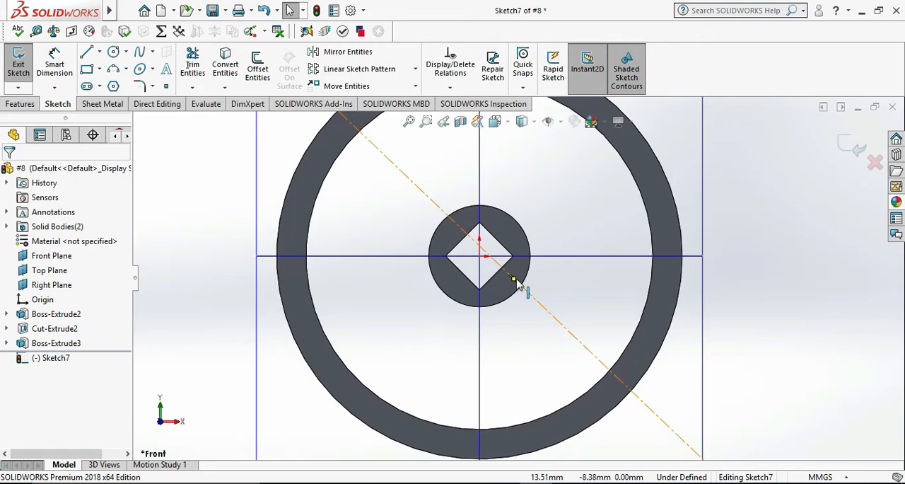
left_click(512, 279)
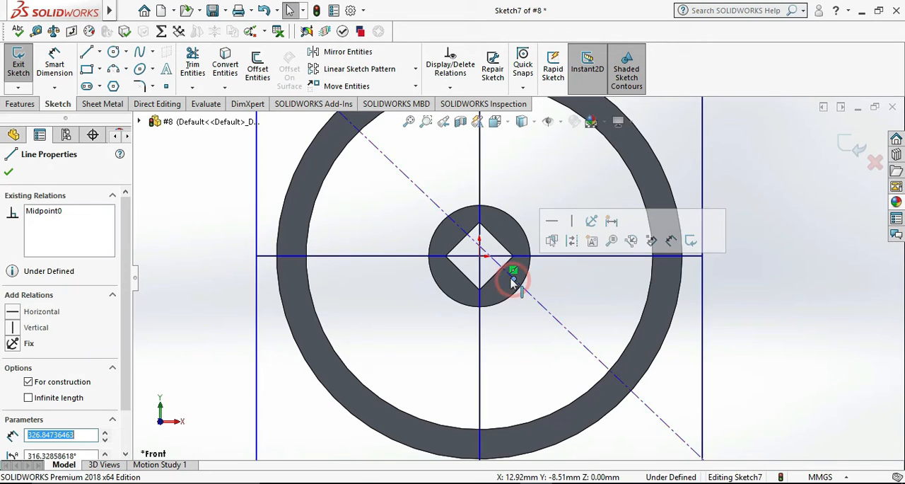
left_click(480, 257, "ctrl")
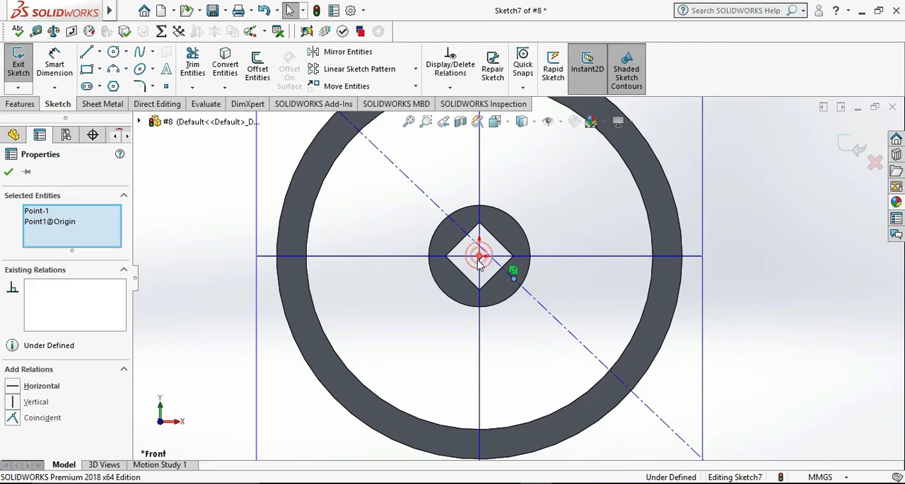
left_click(42, 417)
left_click(188, 280)
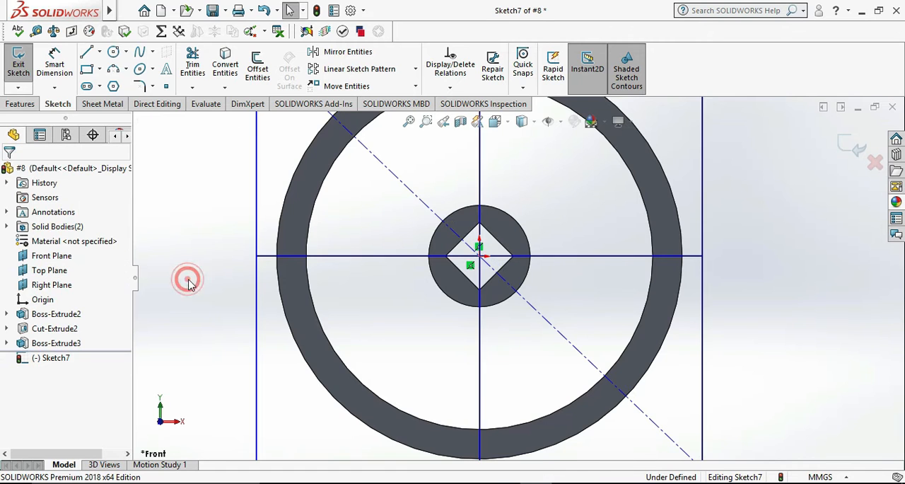
Dimension the angle between the diagonal centerline's upper-left half and the horizontal plane line as 45°.
scroll(198, 279, "up", 4)
scroll(439, 266, "up", 2)
scroll(560, 214, "down", 2)
scroll(559, 237, "down", 1)
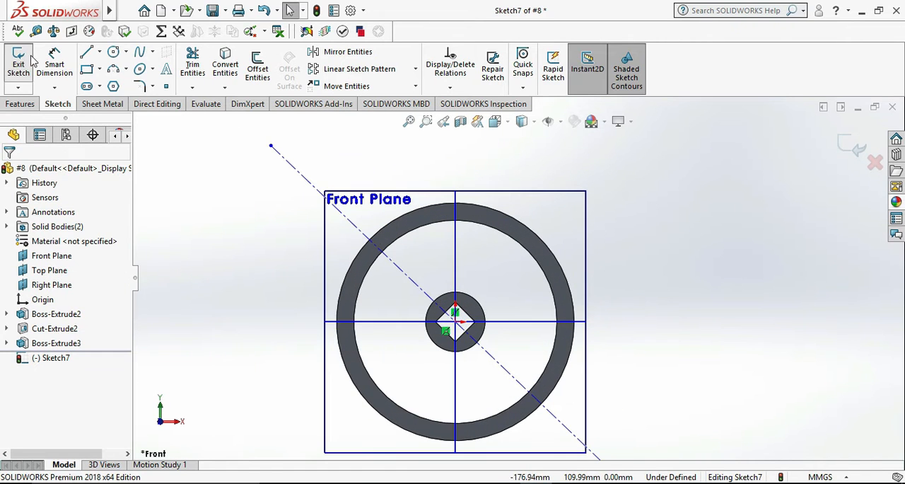
left_click(55, 64)
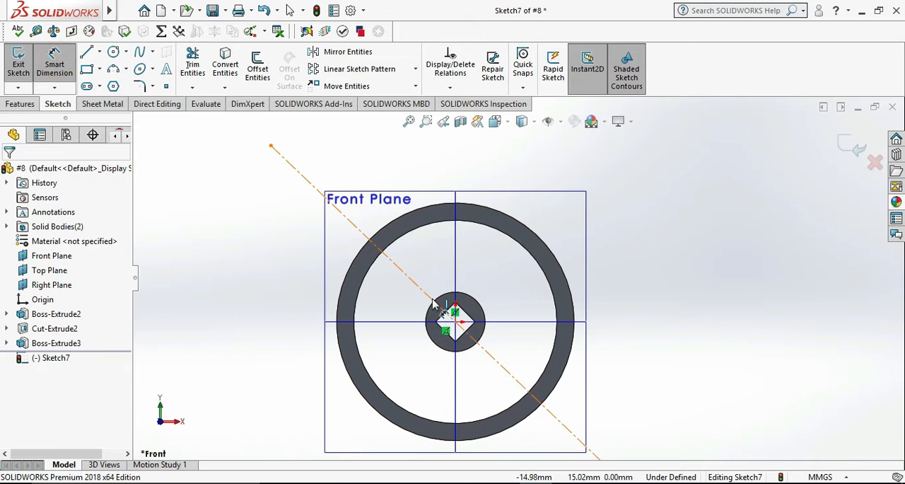
left_click(433, 303)
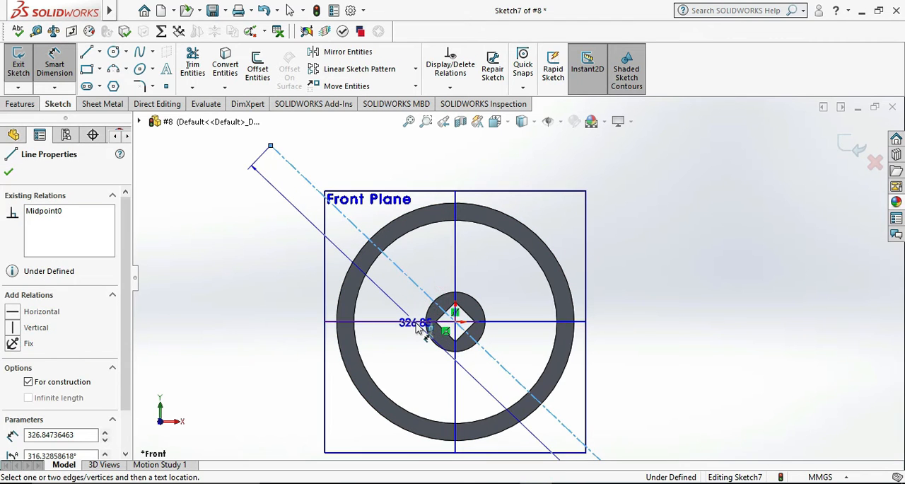
left_click(416, 322)
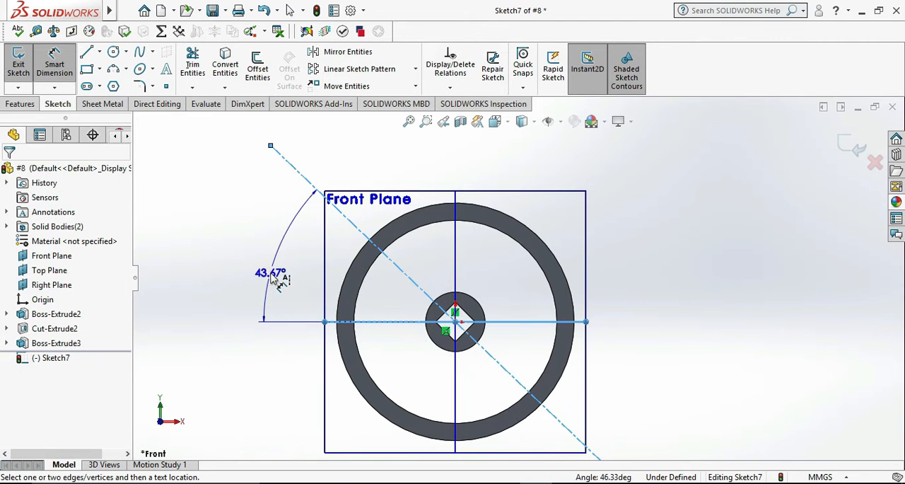
left_click(273, 275)
type("45")
key("Return")
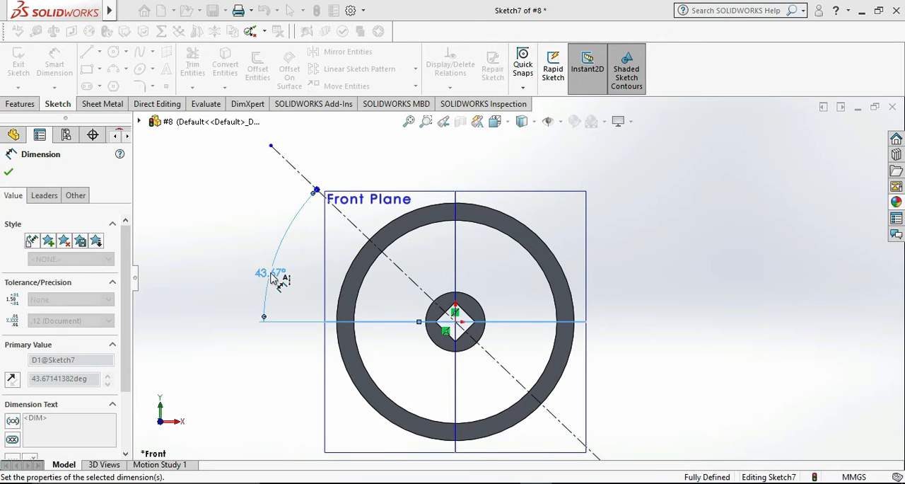
left_click(201, 222)
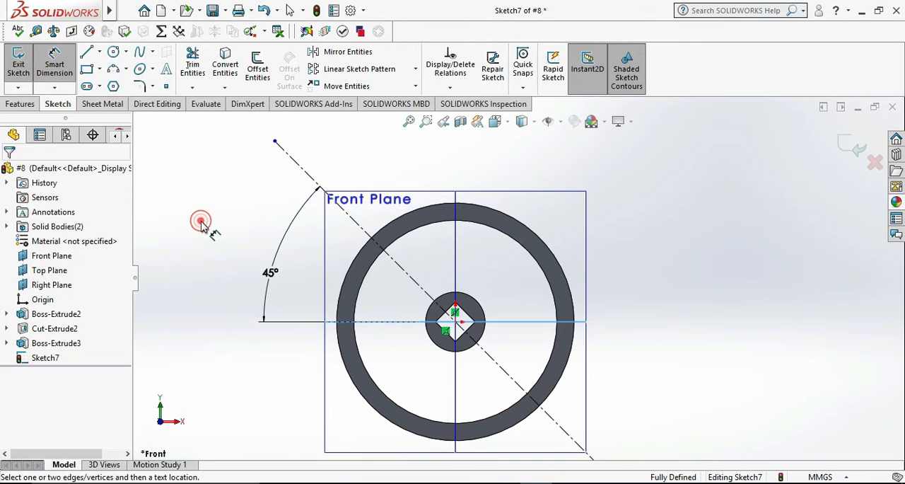
Draw a second diagonal centerline about 325 mm long across the wheel, from beyond the rim's upper right to beyond its lower left.
left_click(100, 52)
left_click(107, 83)
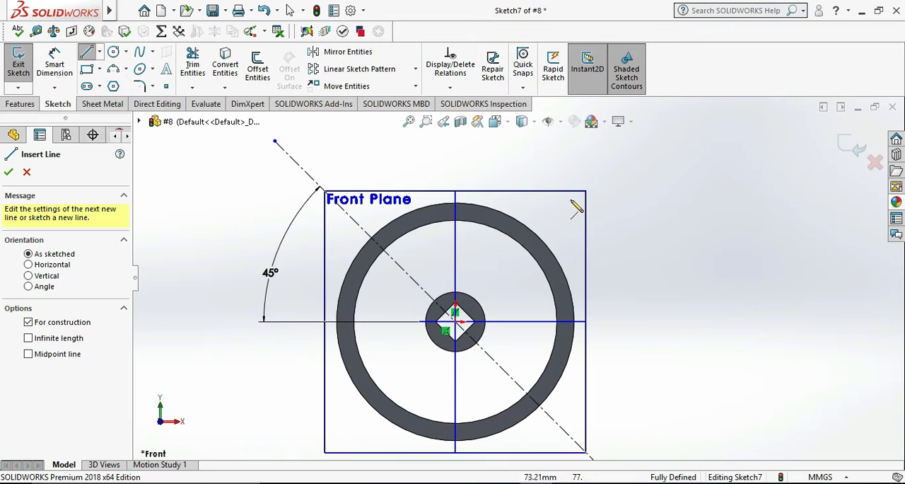
left_click(600, 157)
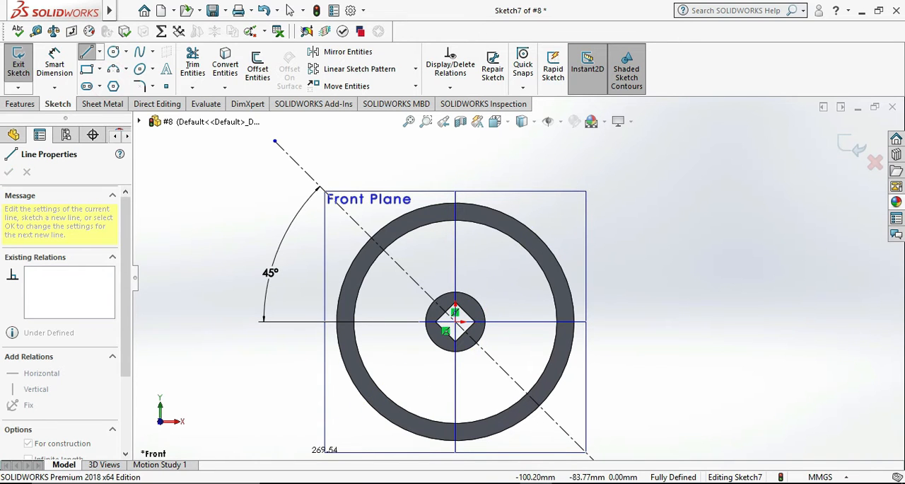
scroll(281, 450, "up", 3)
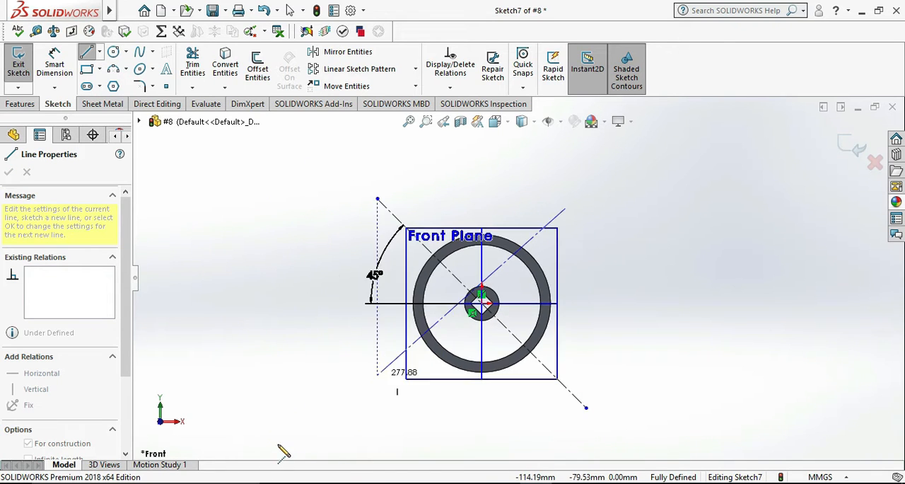
left_click(351, 408)
scroll(581, 256, "down", 2)
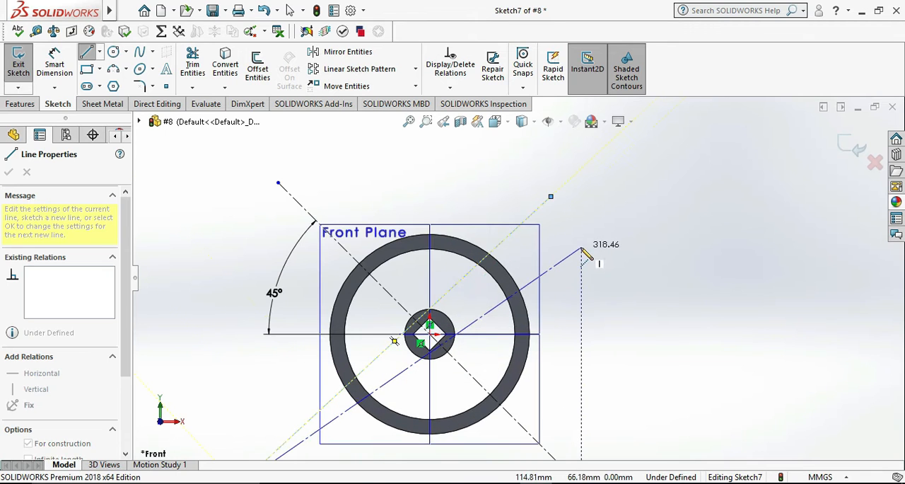
key("Escape")
key("Escape")
Make the midpoint of the second diagonal centerline coincident with the origin.
scroll(497, 318, "down", 2)
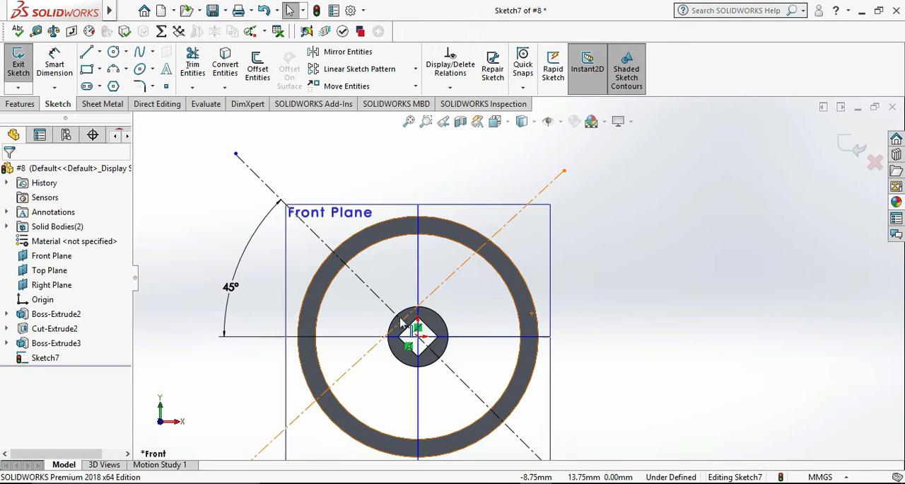
left_click(375, 345)
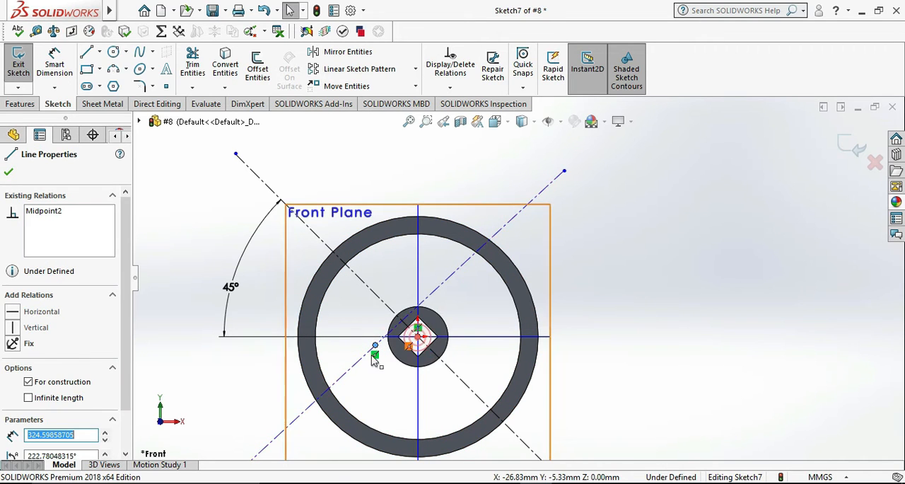
left_click(418, 336, "ctrl")
left_click(32, 417)
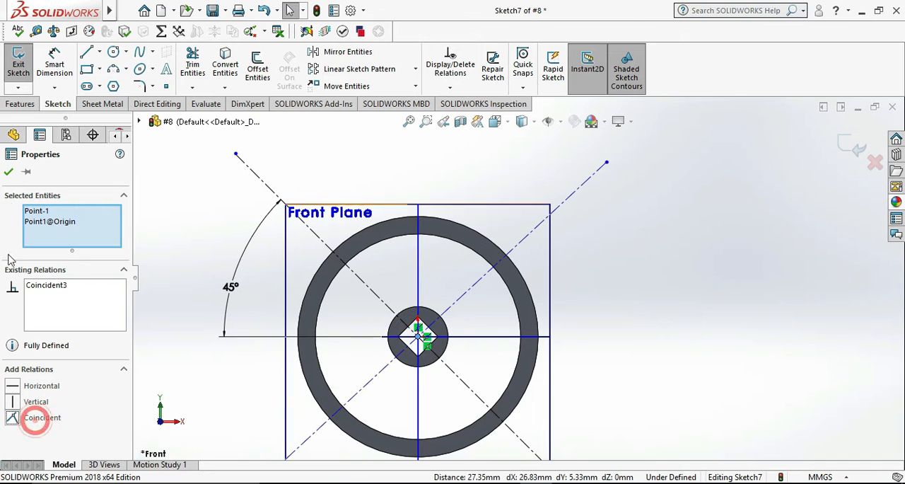
left_click(8, 171)
Dimension the angle between the second centerline's upper-right half and the horizontal plane line as 45°.
left_click(55, 64)
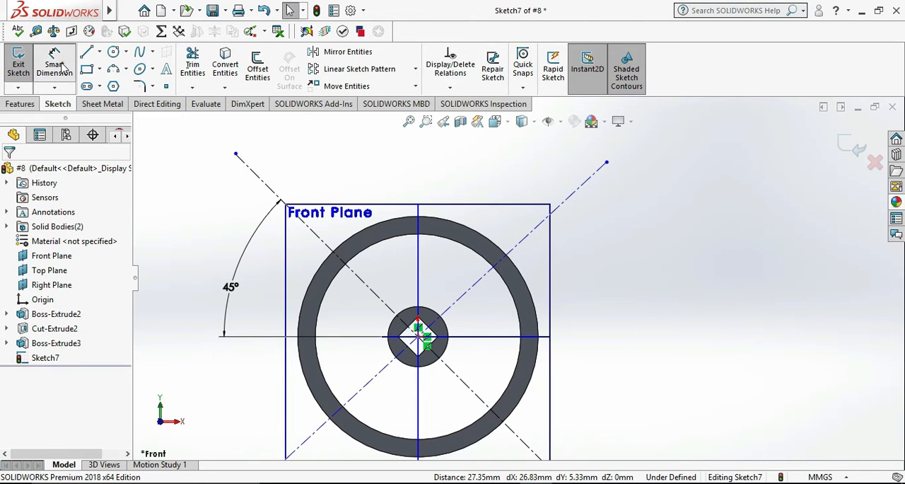
left_click(467, 296)
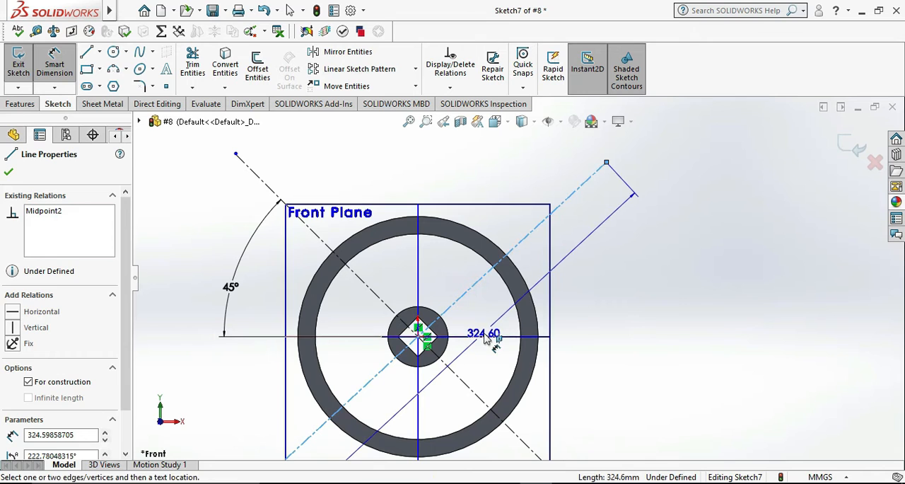
left_click(488, 337)
left_click(601, 292)
type("45")
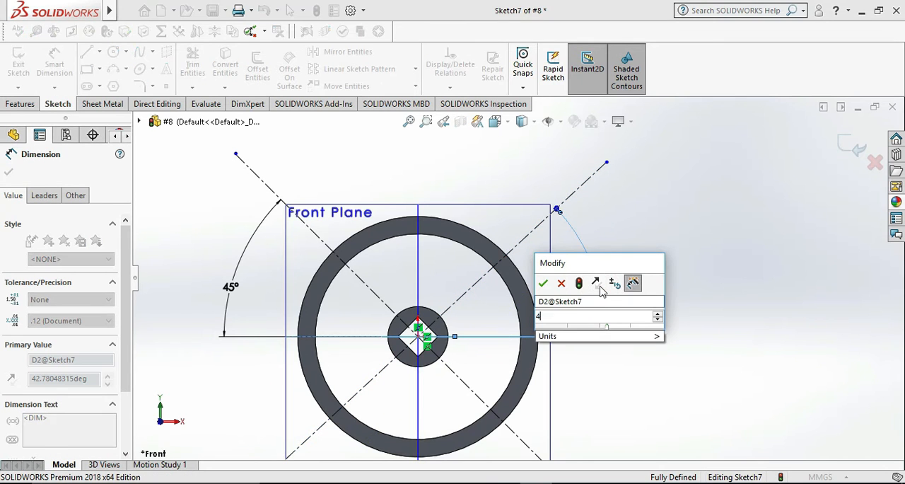
key("Return")
left_click(703, 244)
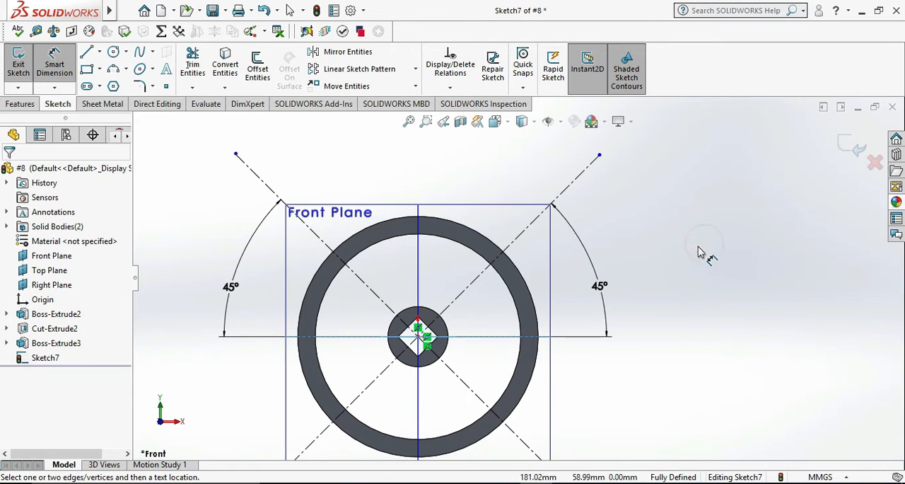
Check the spoke layout in the reference drawing and sketch a circle about 111 mm in diameter centered on the origin.
scroll(657, 280, "up", 3)
scroll(566, 314, "down", 2)
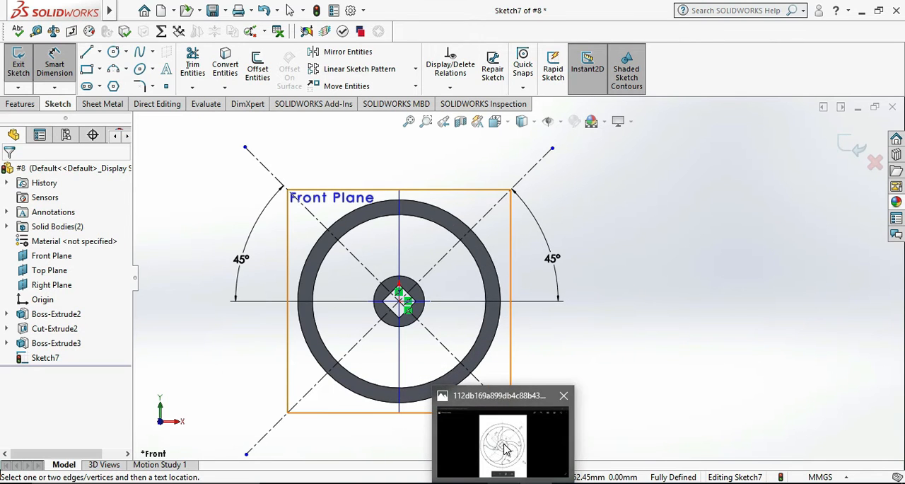
left_click(505, 448)
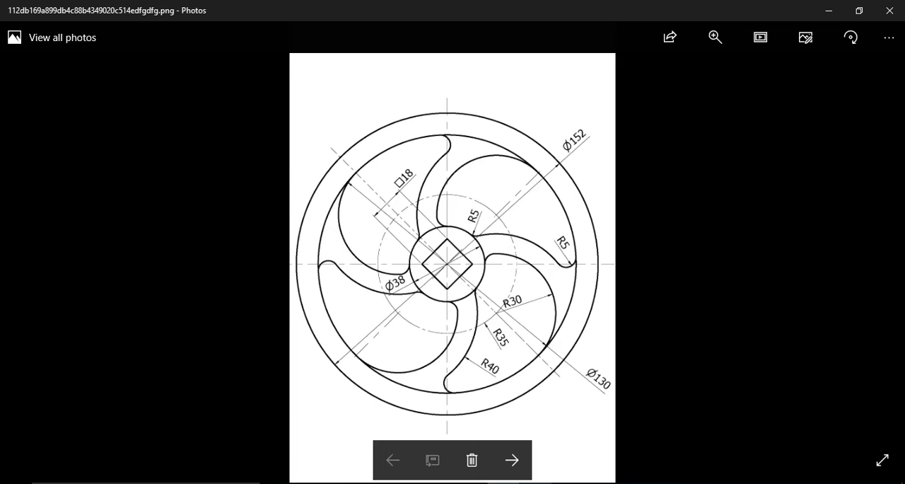
left_click(524, 435)
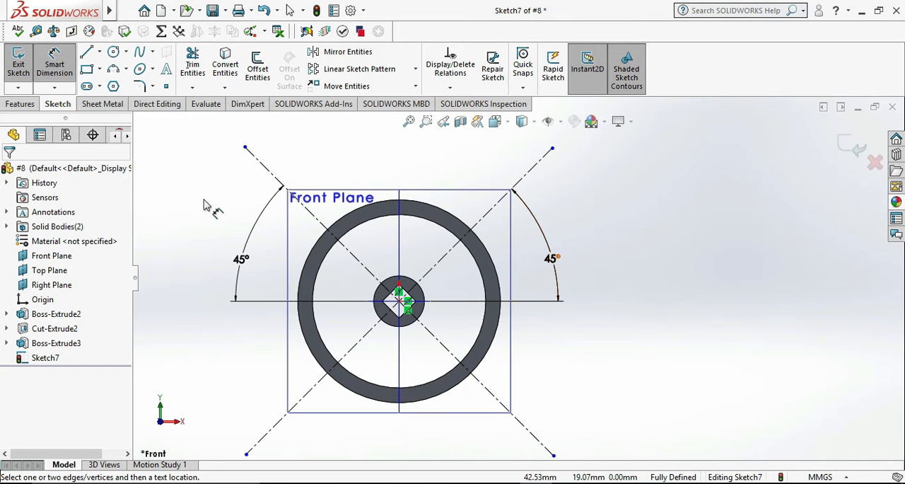
left_click(114, 53)
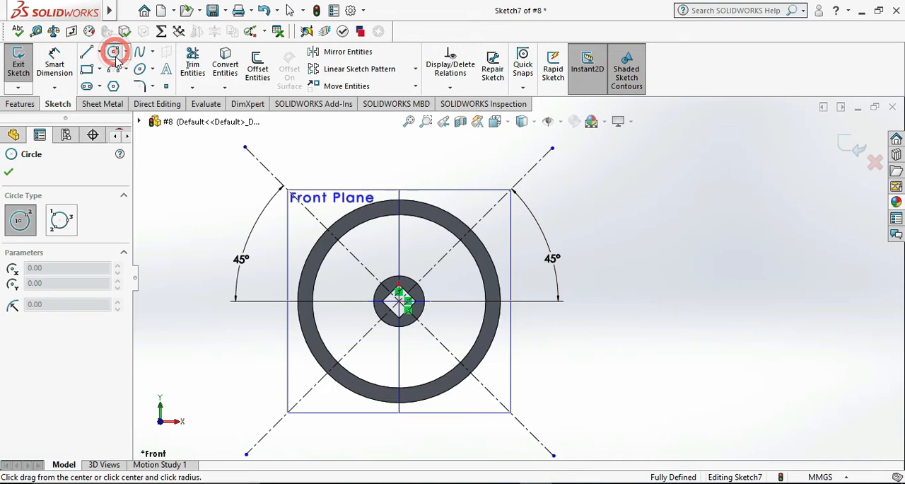
left_click_drag(401, 302, 363, 366)
Dimension the new circle's diameter as 70 mm.
left_click(55, 63)
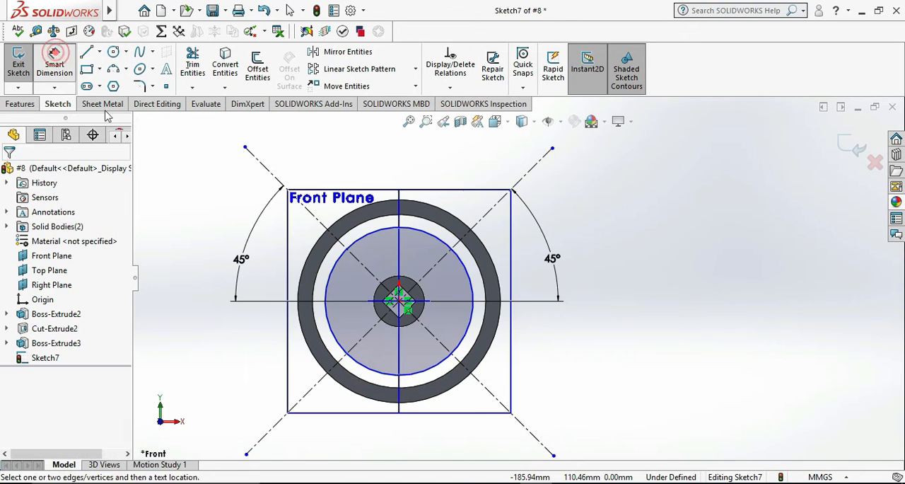
left_click(434, 373)
scroll(463, 403, "up", 3)
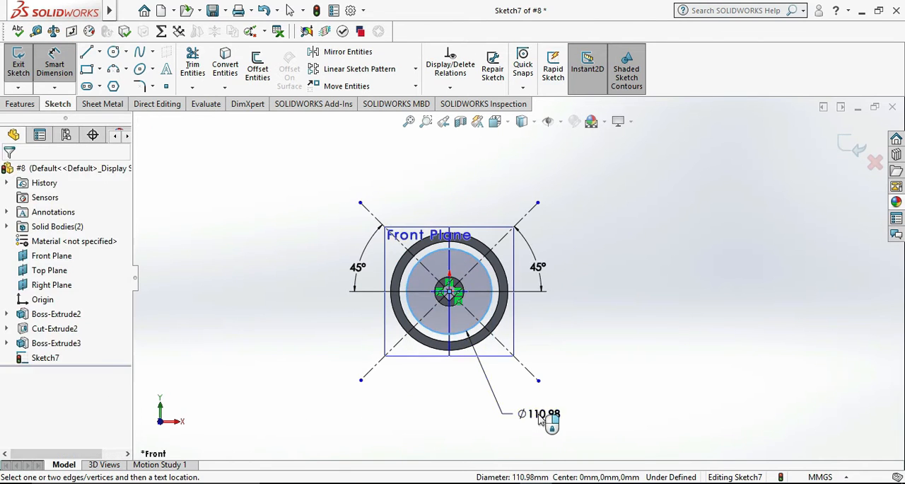
left_click(539, 419)
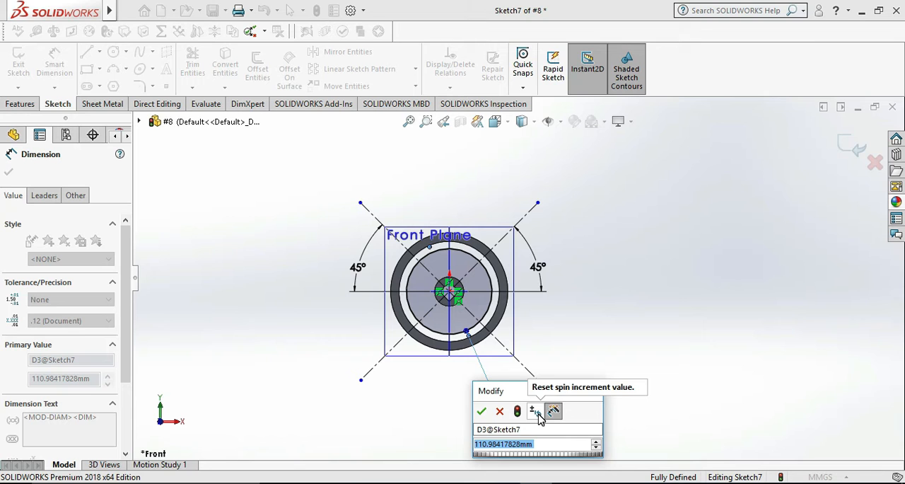
type("70")
key("Return")
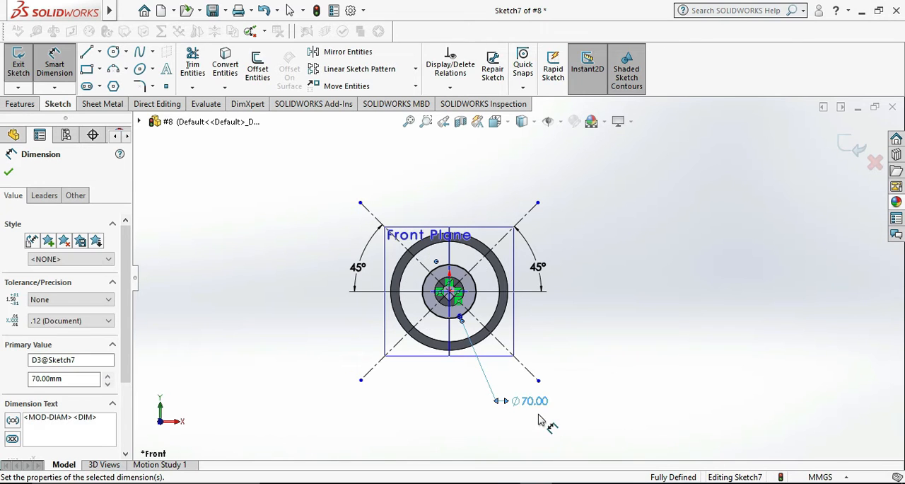
left_click(611, 365)
Check the circle's line type in the reference drawing and convert the 70 mm circle to construction geometry.
left_click(504, 482)
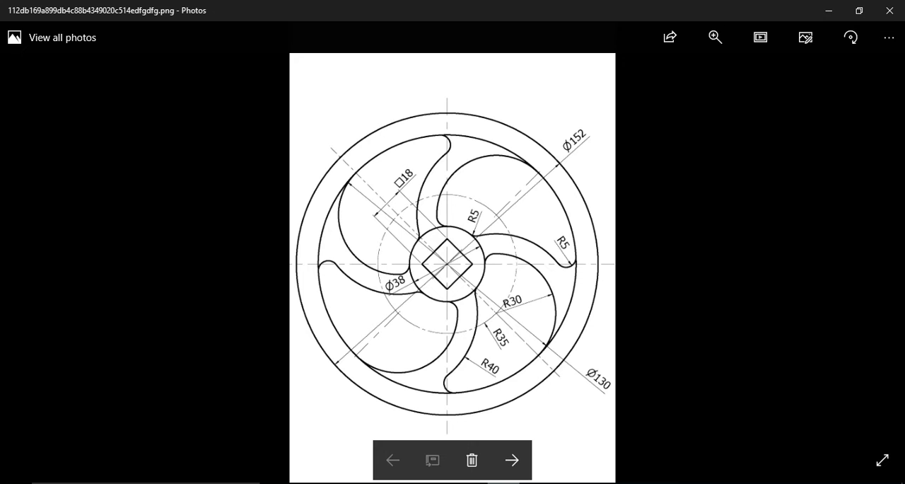
left_click(512, 481)
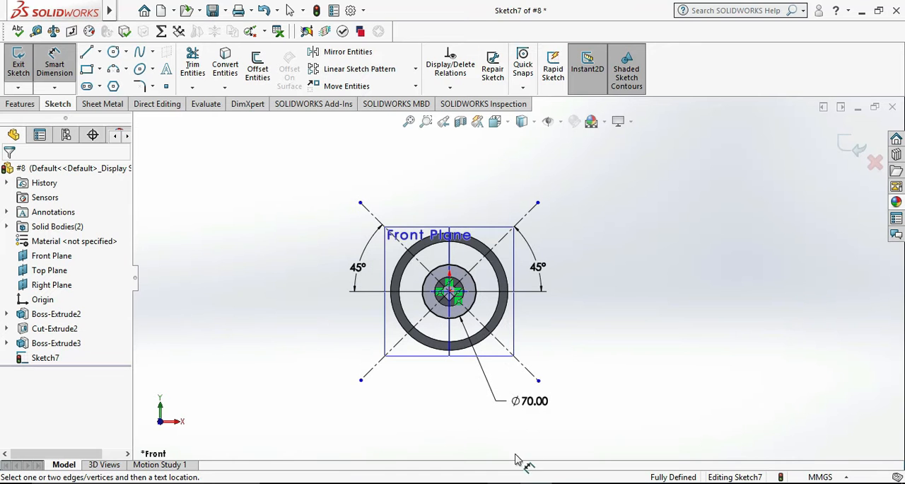
left_click(480, 307)
left_click(50, 409)
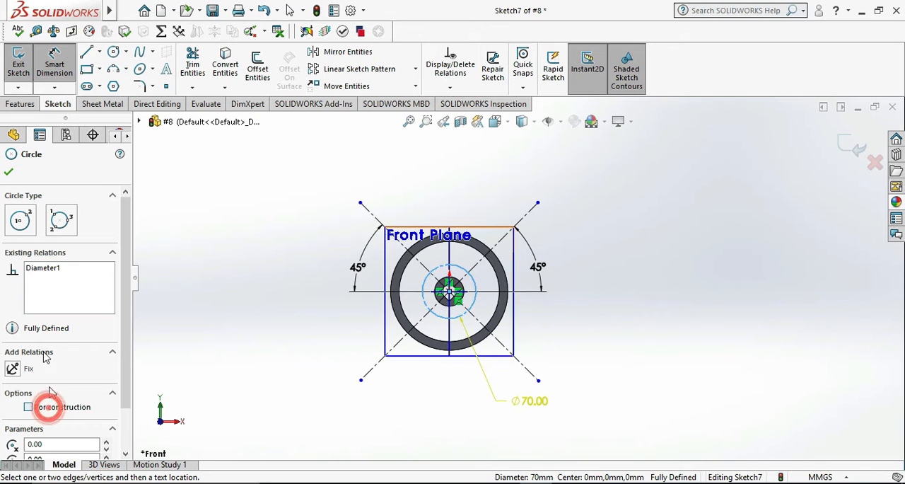
left_click(237, 335)
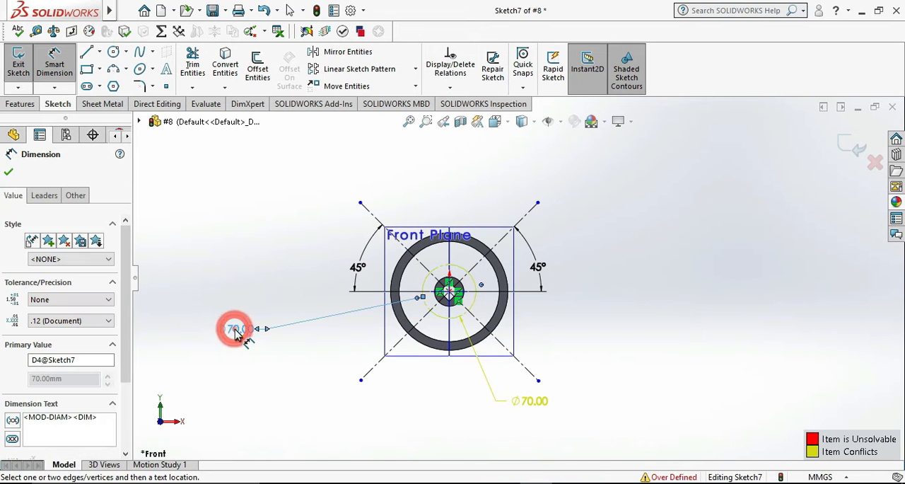
key("Escape")
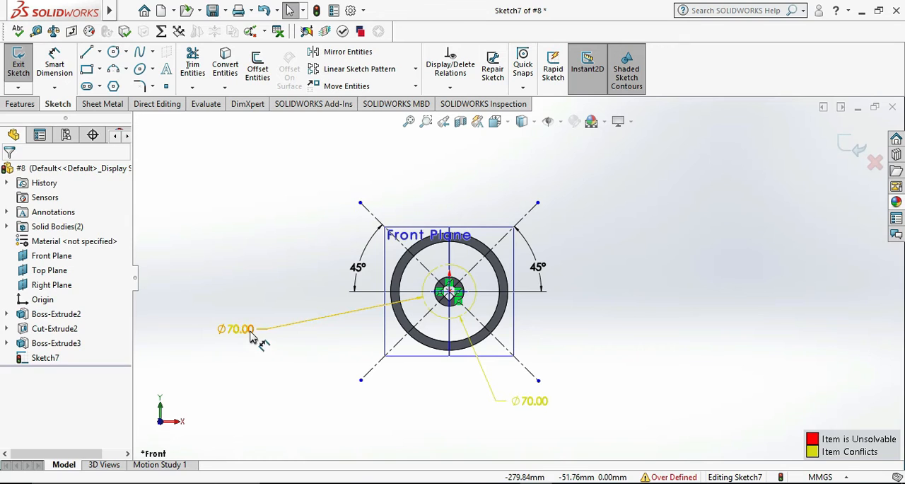
left_click(246, 329)
key("Delete")
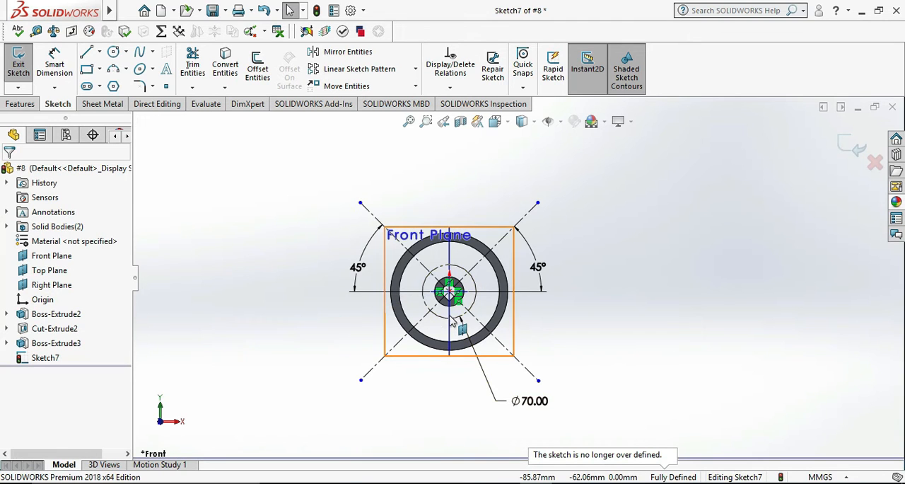
Check the spoke radii in the reference drawing and sketch a circle about 58 mm in diameter centered where the 70 mm circle crosses the lower-right centerline.
scroll(617, 336, "down", 2)
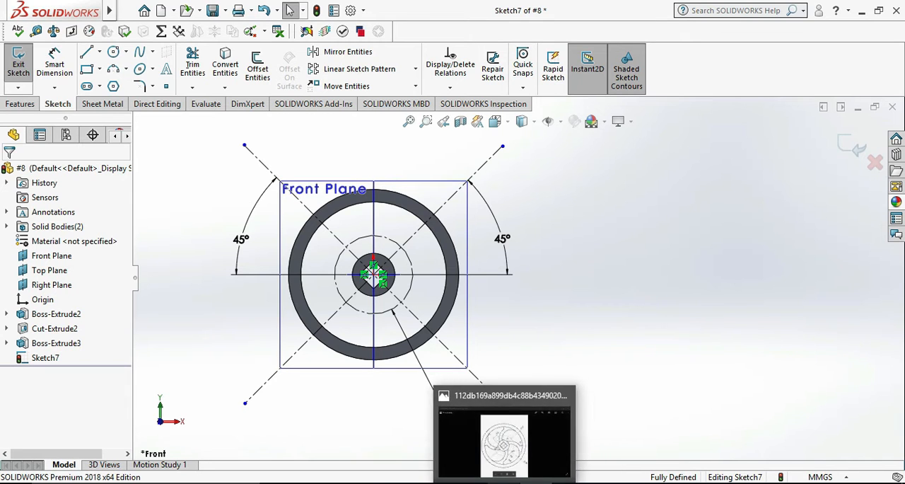
left_click(504, 483)
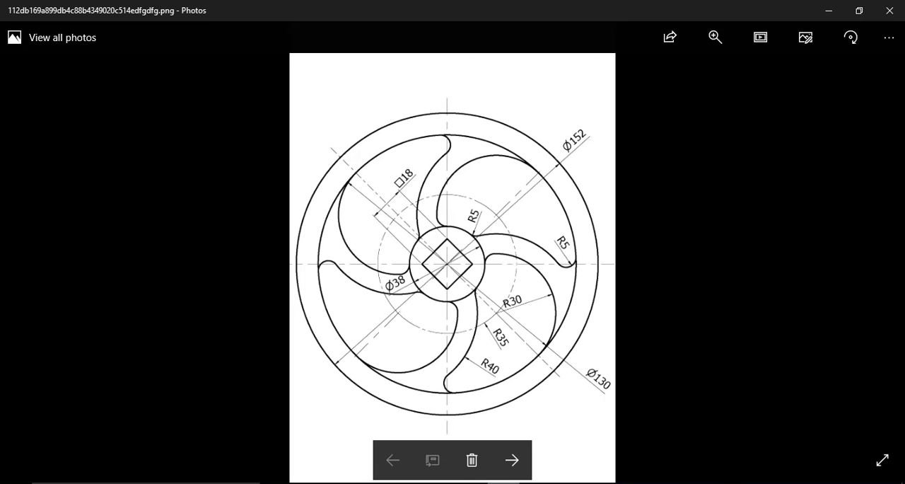
left_click(504, 483)
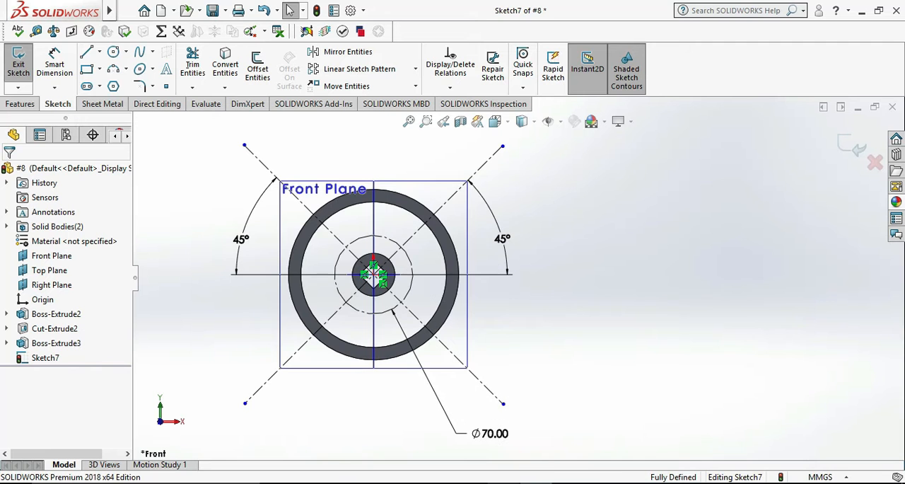
left_click(127, 53)
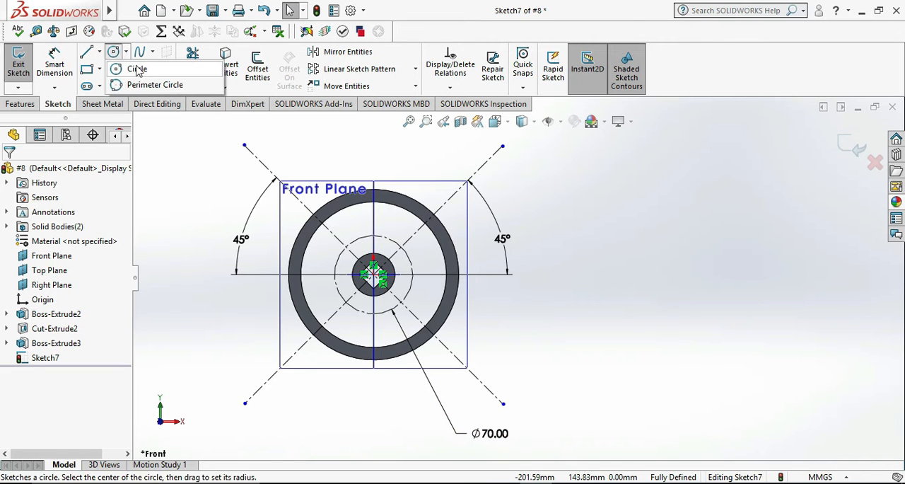
left_click(136, 69)
scroll(372, 270, "down", 2)
scroll(403, 276, "down", 3)
scroll(435, 355, "up", 1)
scroll(440, 353, "down", 2)
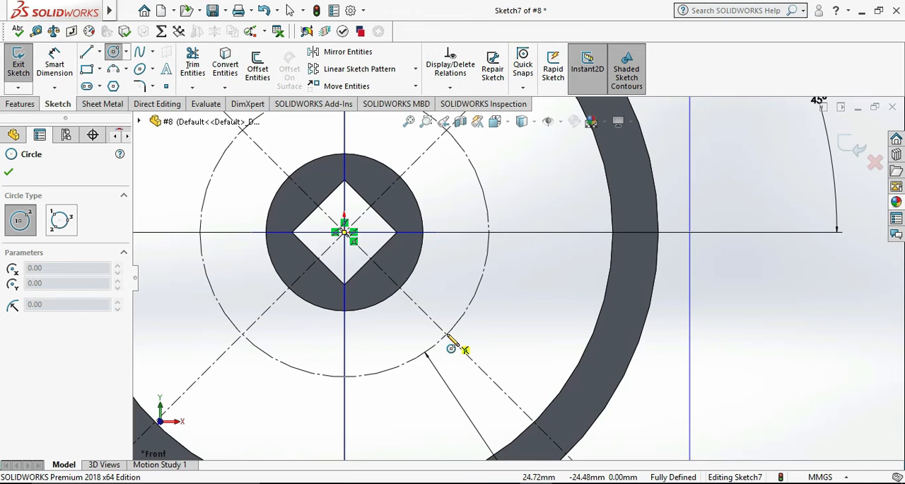
left_click(446, 333)
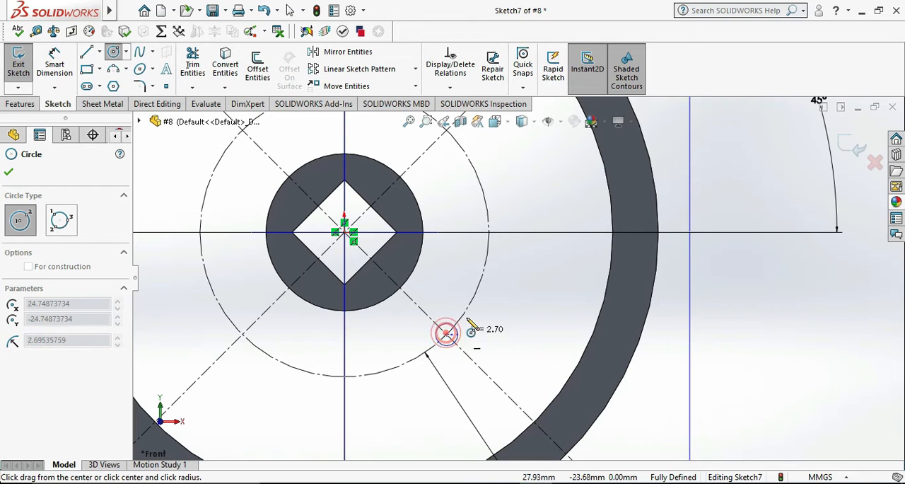
left_click(531, 250)
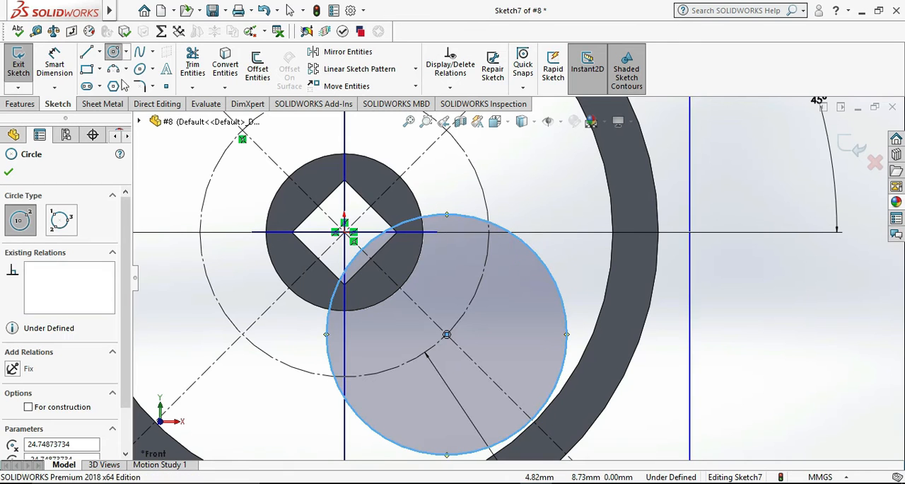
Dimension the diameter of the new circle on the lower-right centerline as 60 mm.
left_click(56, 64)
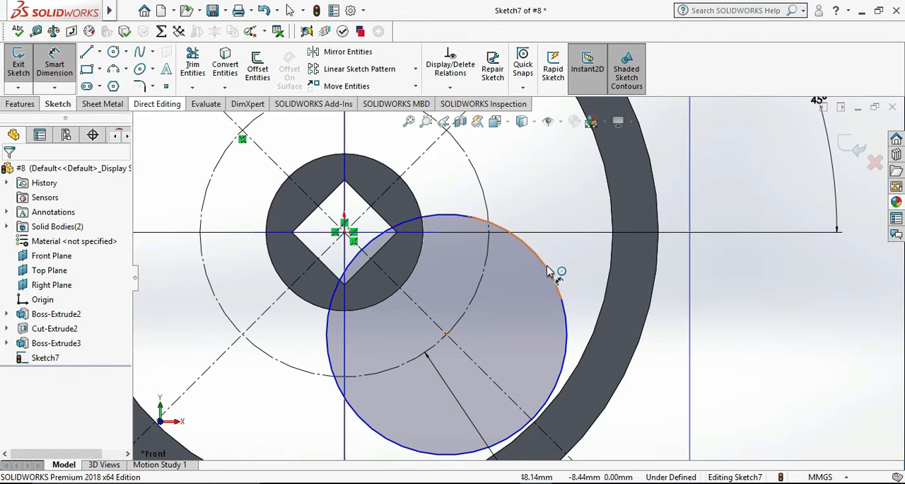
left_click(547, 264)
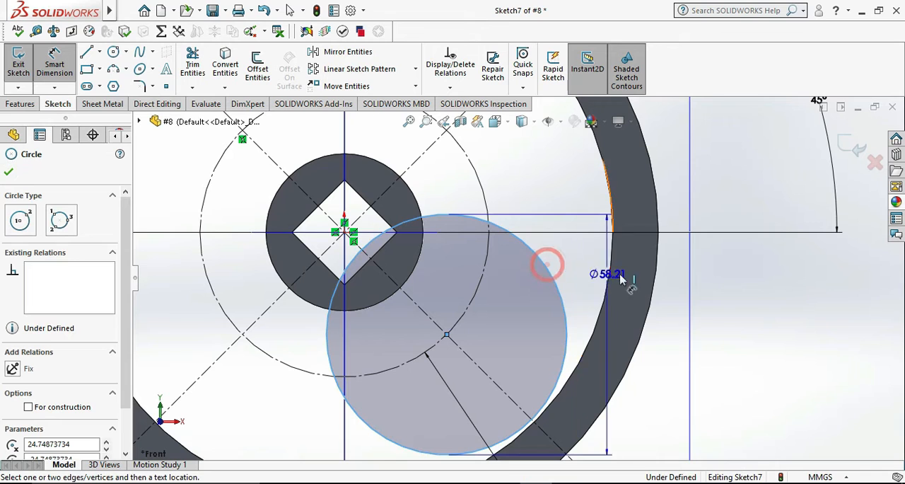
left_click(488, 329)
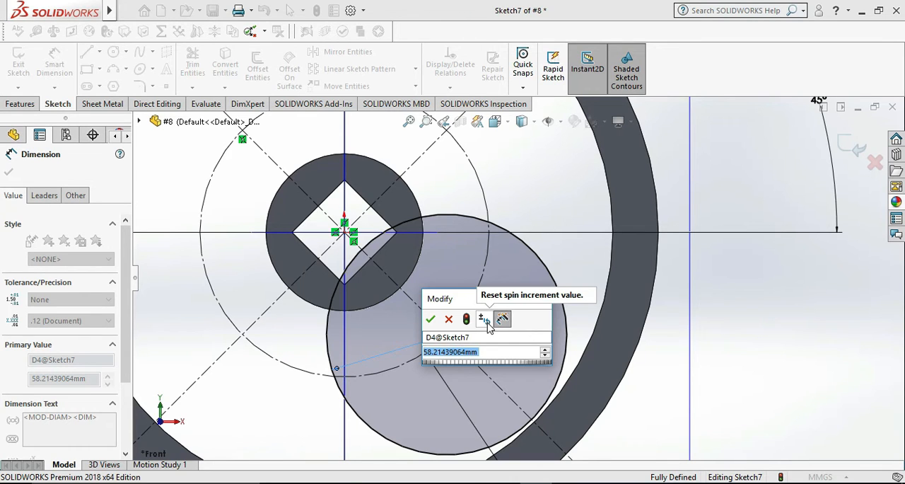
type("60")
key("Return")
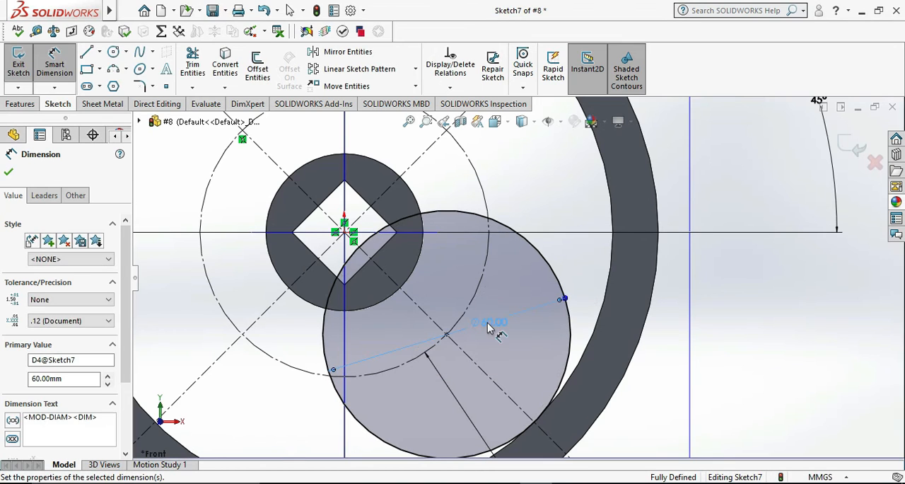
left_click(832, 377)
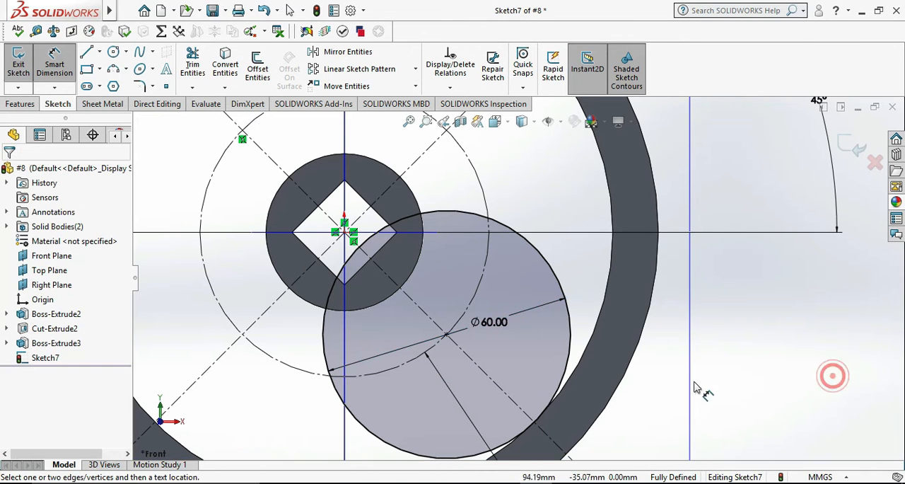
Sketch a larger circle about 74 mm in diameter concentric with the 60 mm circle.
left_click(115, 57)
left_click(446, 333)
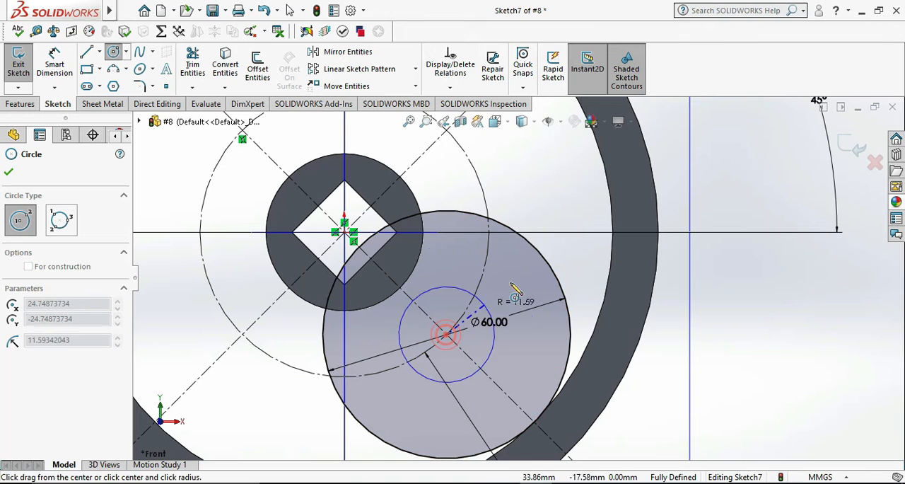
left_click(555, 224)
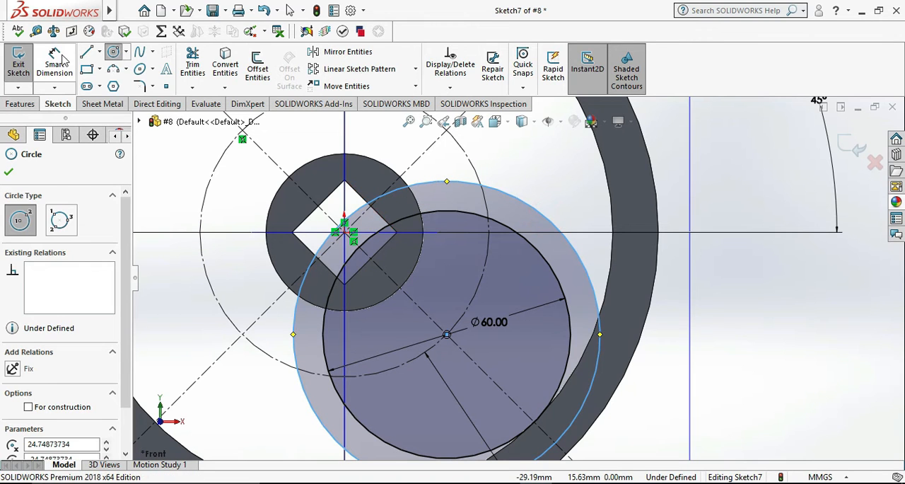
Dimension the larger concentric circle's diameter as 80 mm.
left_click(63, 58)
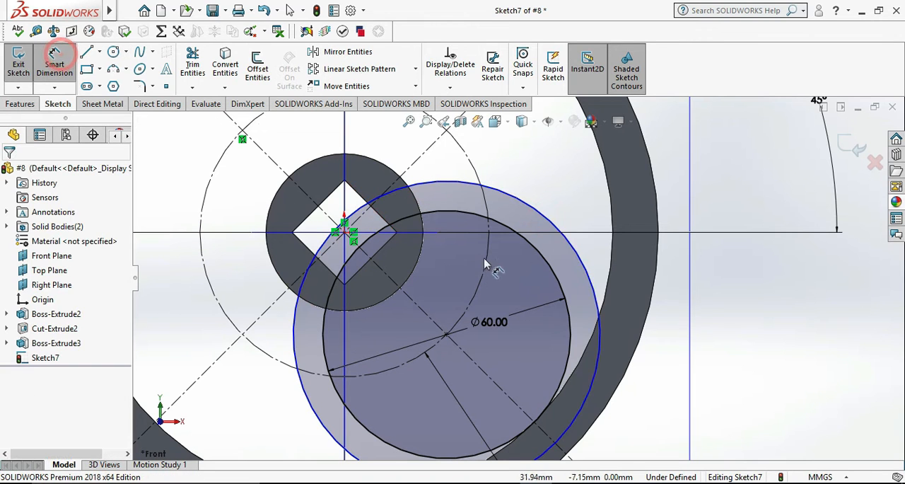
left_click(557, 226)
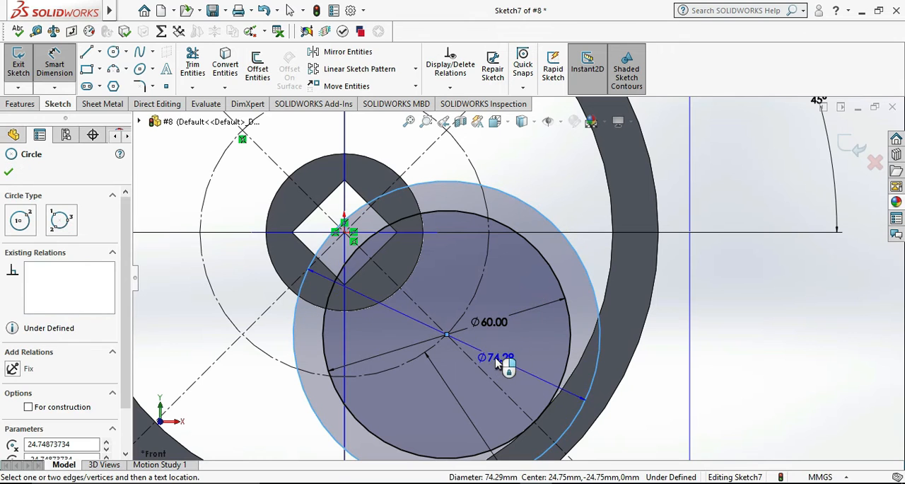
left_click(493, 361)
type("80")
key("Return")
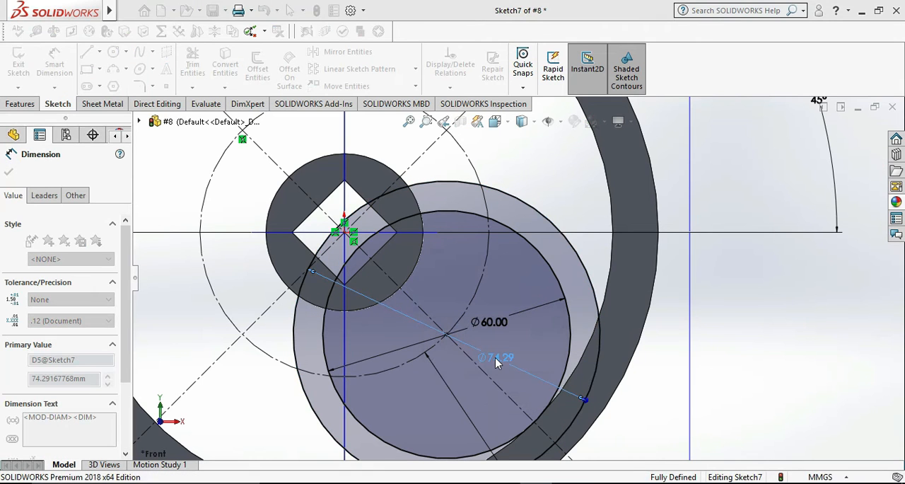
left_click(782, 381)
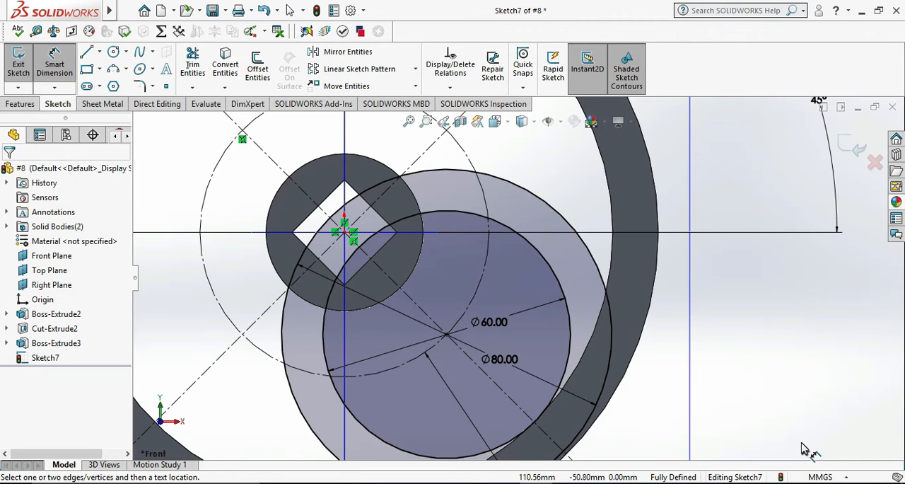
left_click(766, 382)
scroll(667, 370, "up", 2)
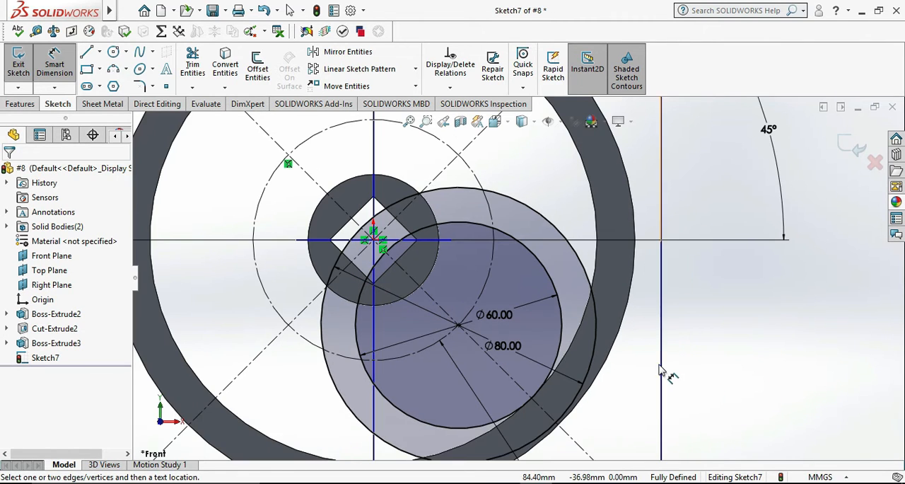
Check the spoke outline in the reference drawing and convert the hub's outer edge and the rim's inner edge into sketch circles.
key("alt+Tab")
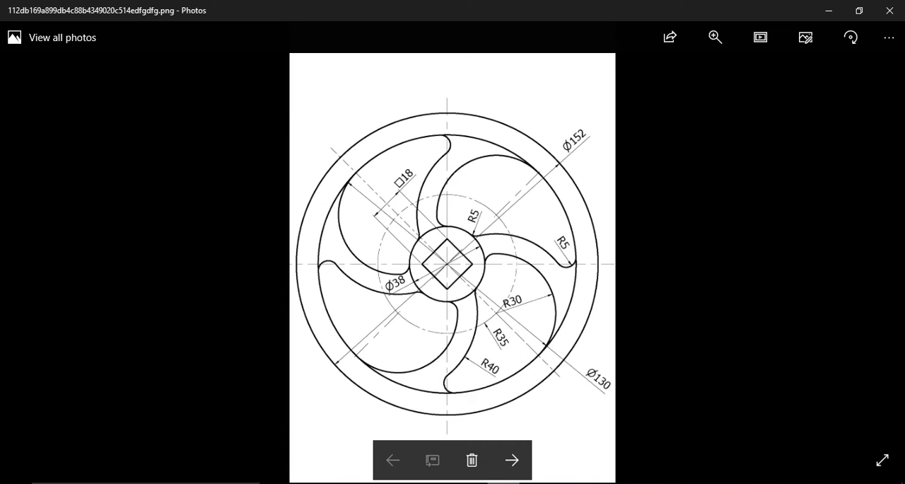
key("alt+Tab")
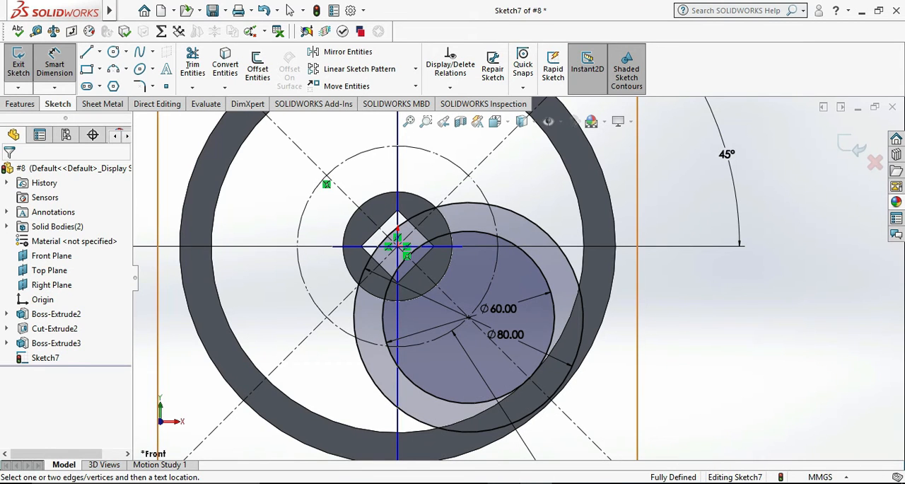
scroll(453, 212, "down", 2)
key("Escape")
left_click(464, 258)
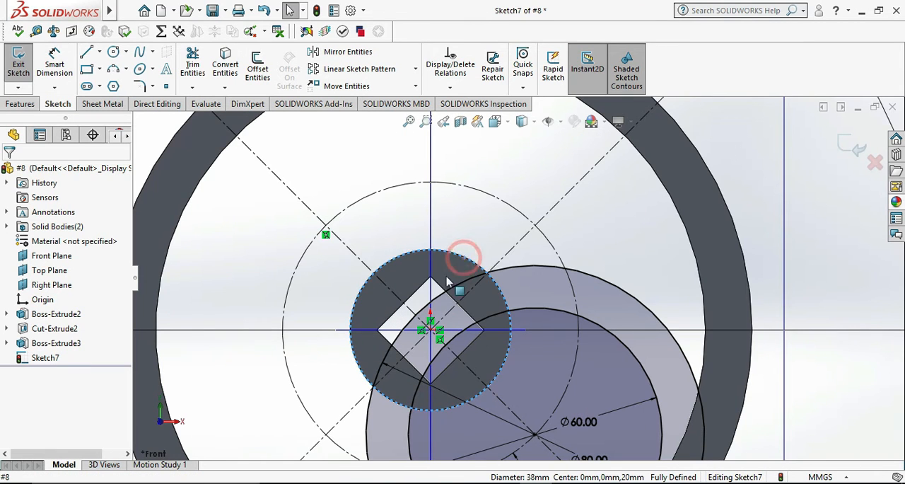
left_click(226, 64)
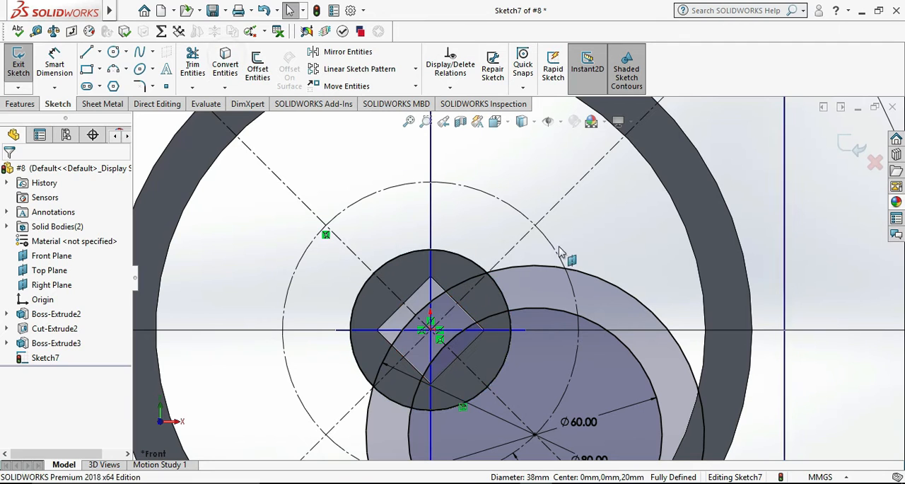
left_click(704, 293)
left_click(223, 58)
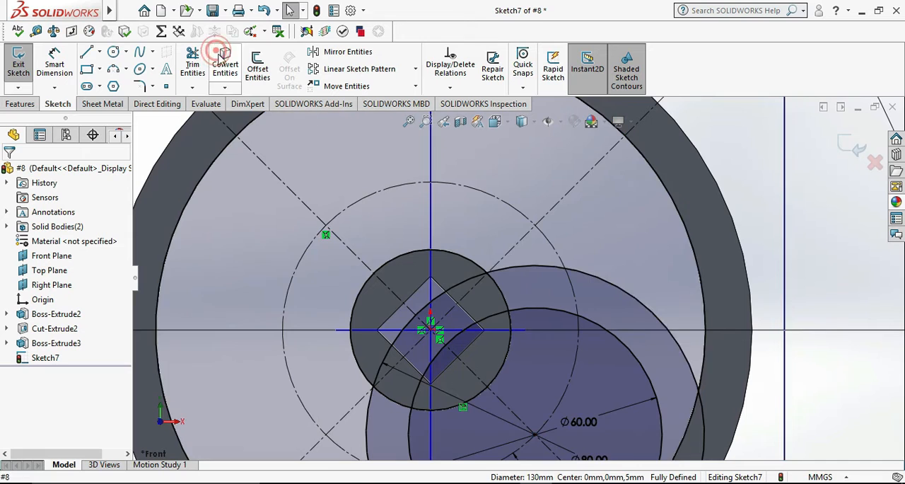
Trim the 80 mm circle inside the hub and the converted hub circle just beyond their upper-right intersection, including the leftover stub.
key("f")
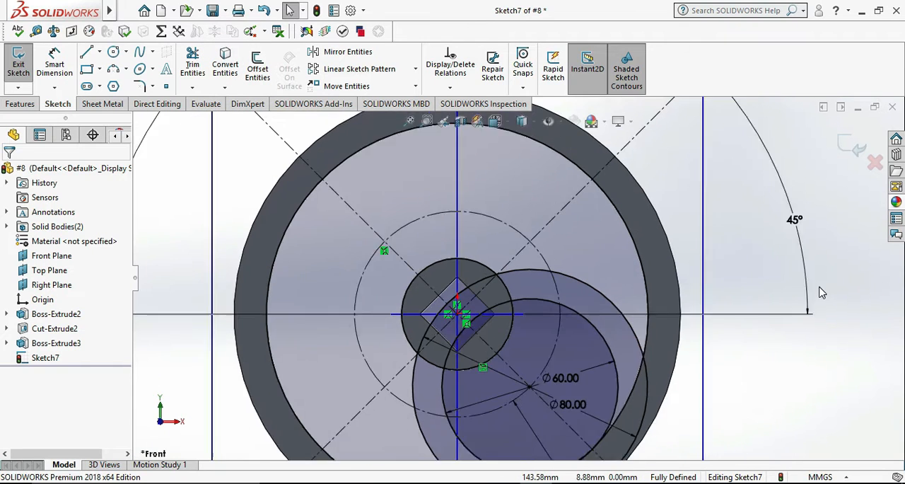
scroll(643, 285, "down", 2)
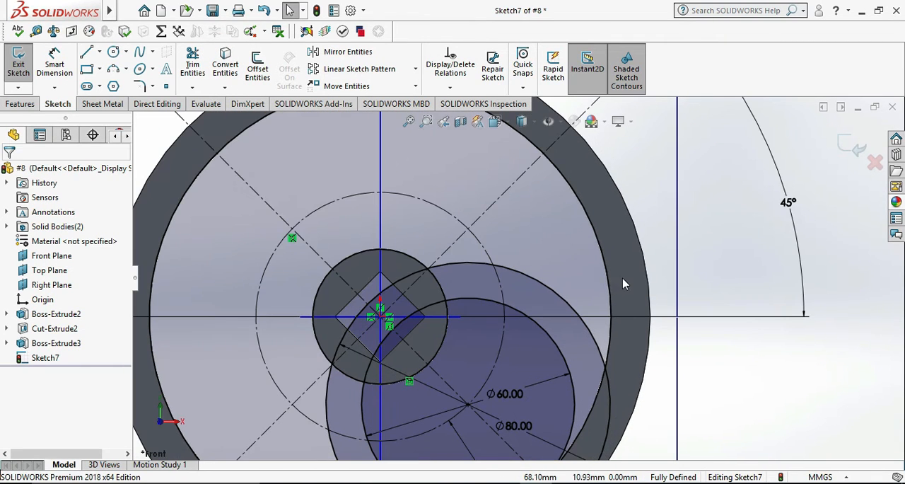
left_click(607, 275)
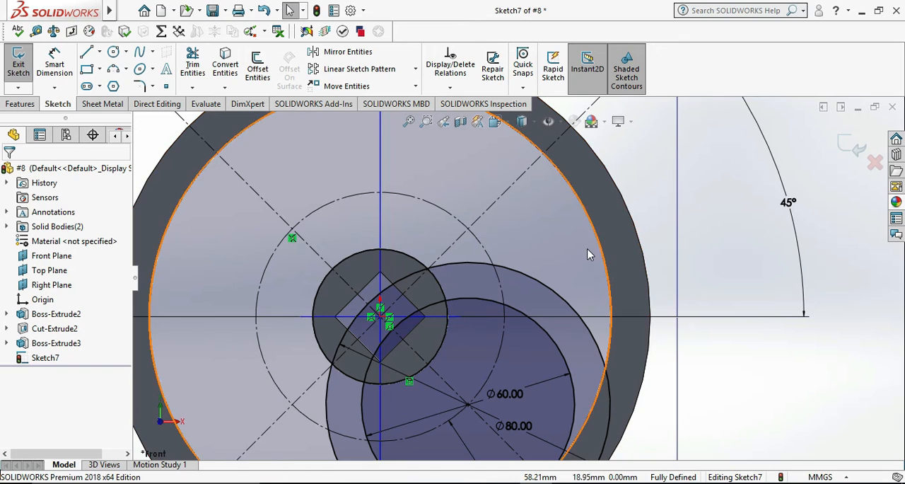
scroll(415, 269, "down", 6)
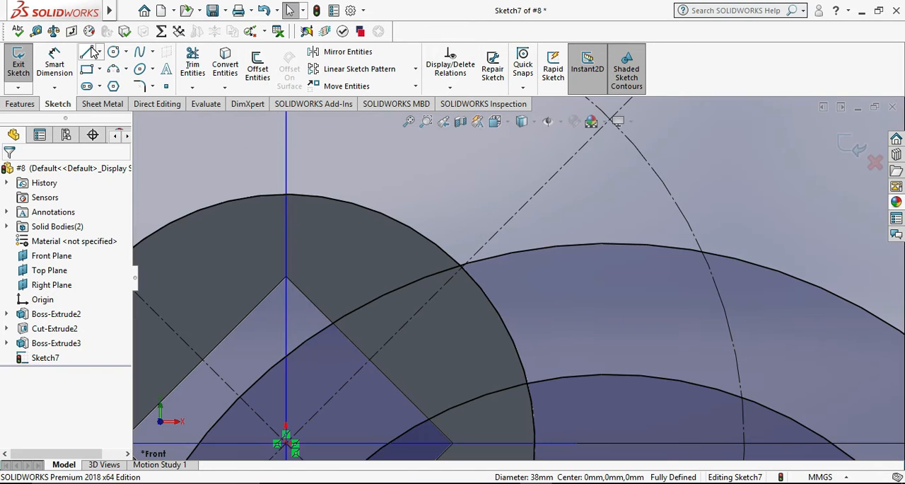
left_click(193, 64)
mouse_move(433, 258)
left_mouse_down()
mouse_move(443, 278)
mouse_move(494, 276)
mouse_move(473, 299)
mouse_move(482, 301)
left_mouse_up()
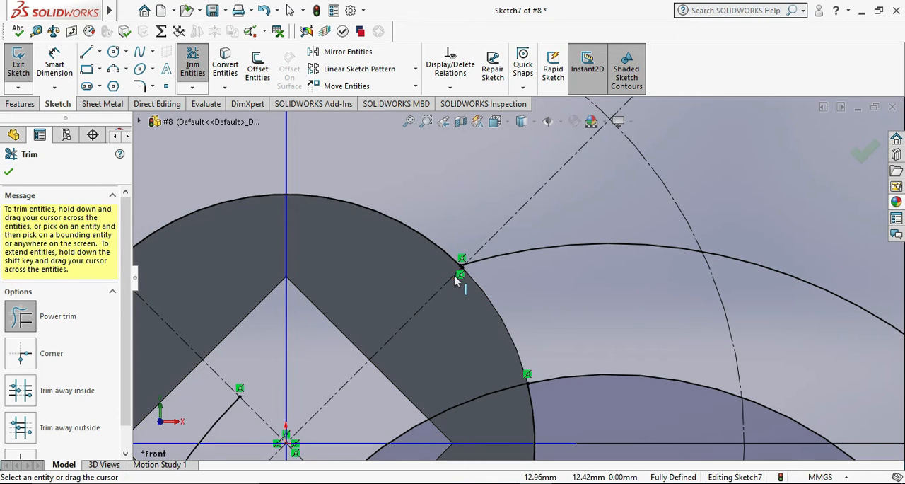
scroll(474, 272, "down", 5)
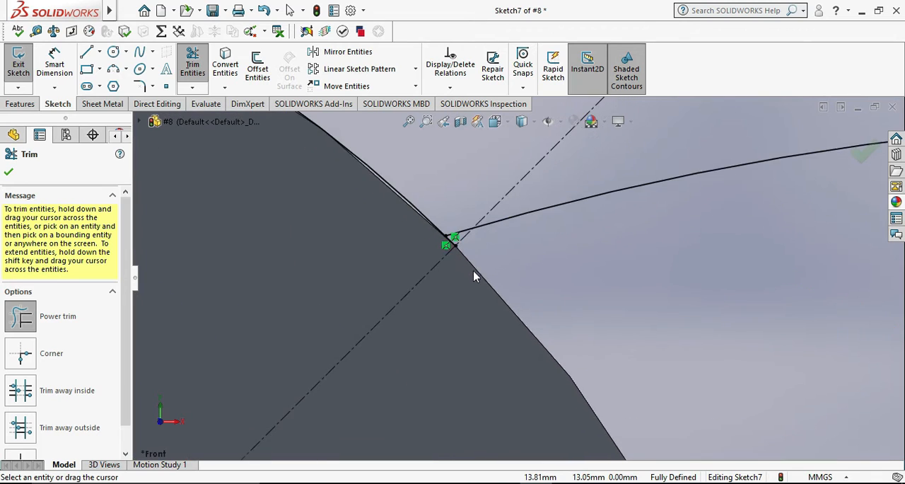
scroll(474, 271, "down", 3)
left_click(441, 237)
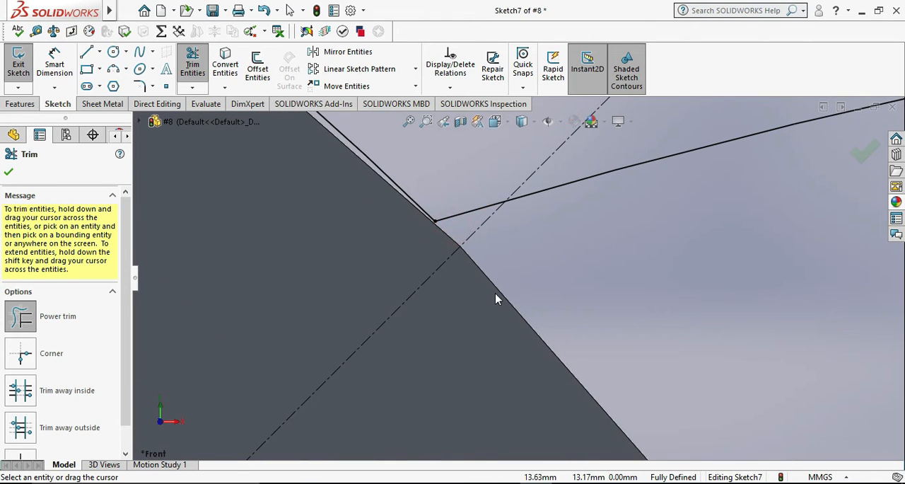
key("Escape")
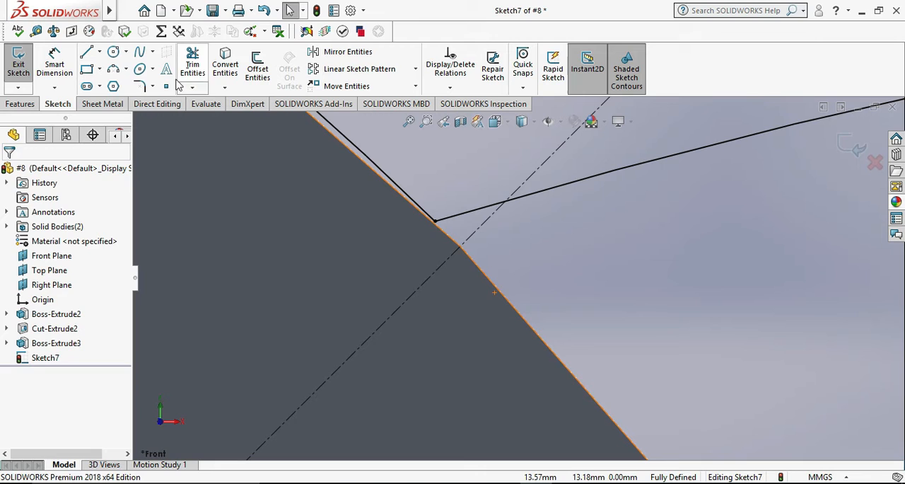
Fillet the corner between the converted hub arc and the 80 mm arc with a 5 mm radius.
left_click(140, 86)
scroll(412, 197, "up", 1)
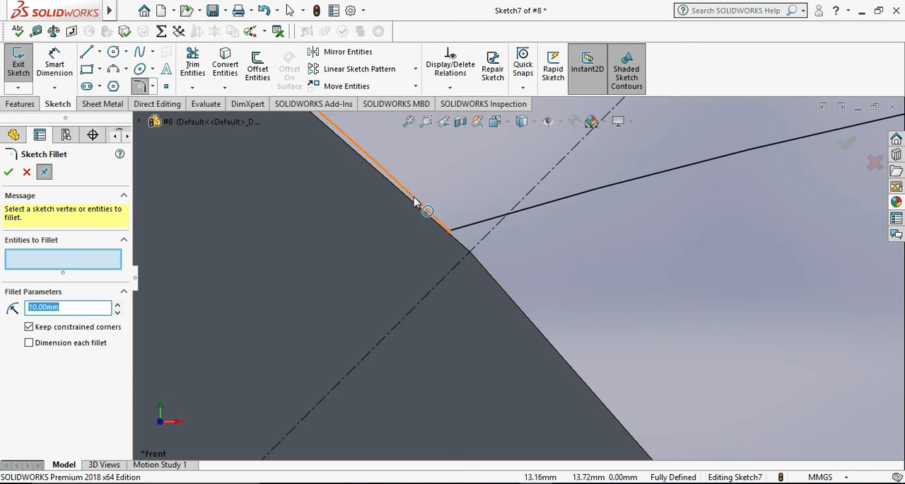
left_click(429, 215)
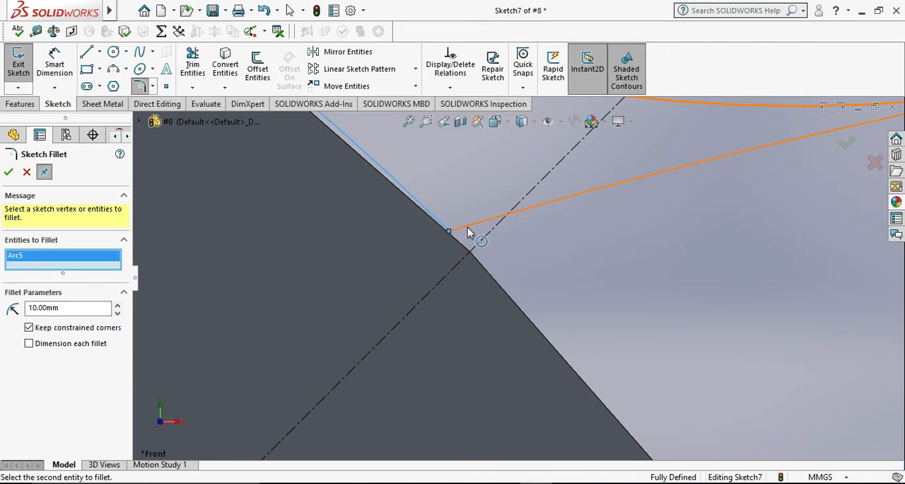
scroll(464, 255, "up", 3)
double_click(88, 309)
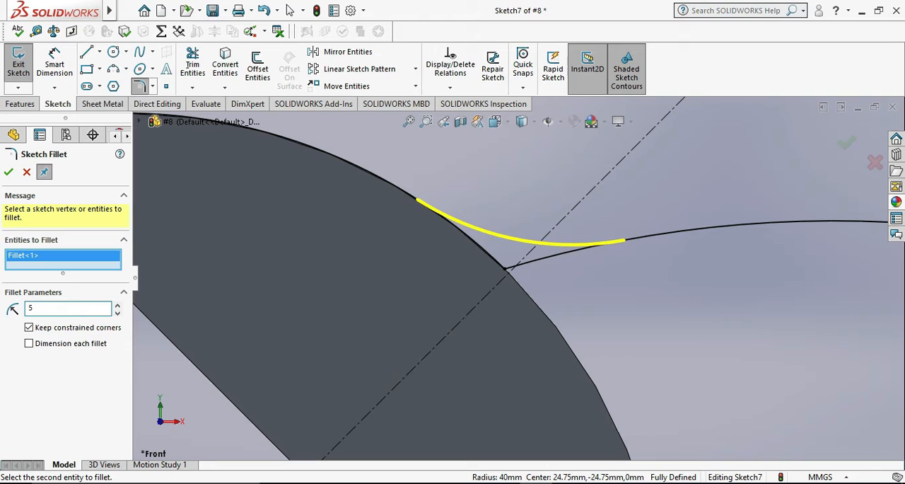
key("Return")
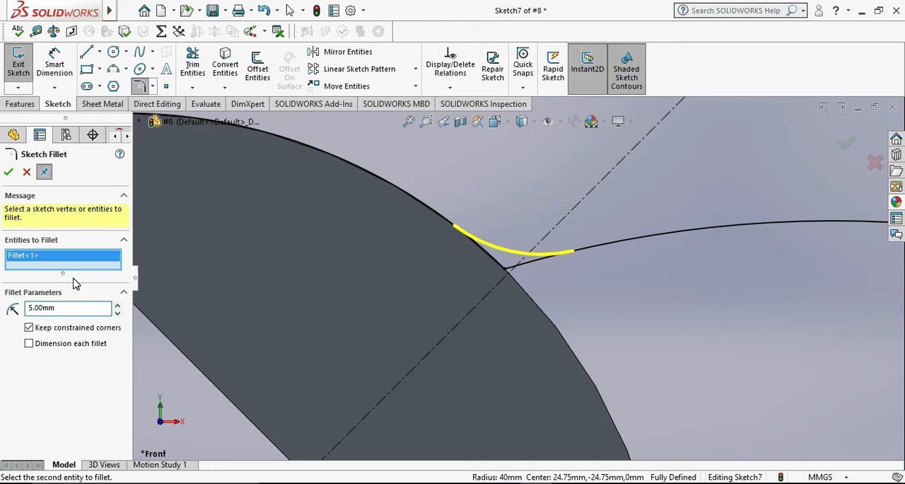
left_click(9, 172)
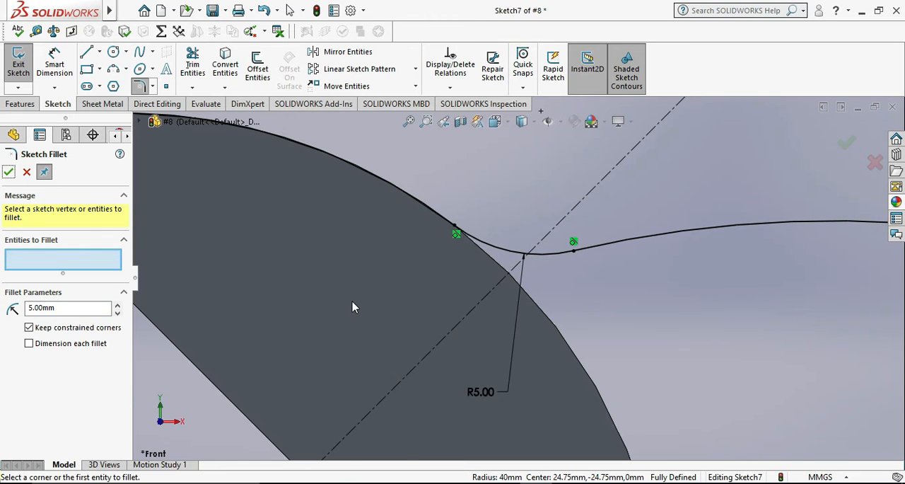
Check the spoke outline in the reference drawing and trim the part of the 60 mm circle inside the hub.
scroll(361, 309, "up", 4)
scroll(460, 340, "up", 6)
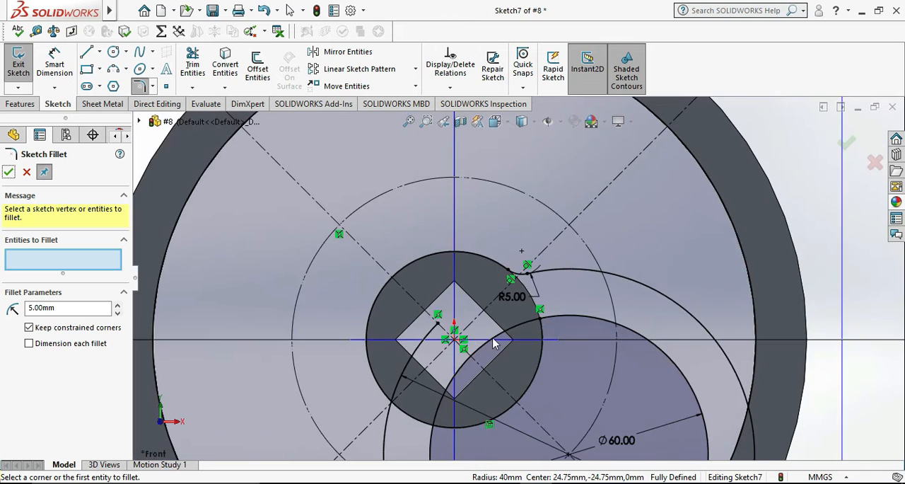
scroll(543, 305, "down", 3)
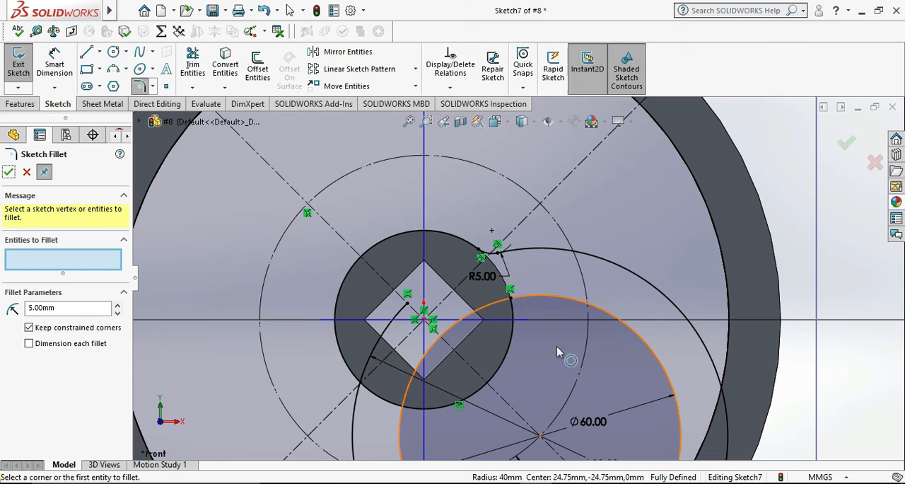
key("alt+Tab")
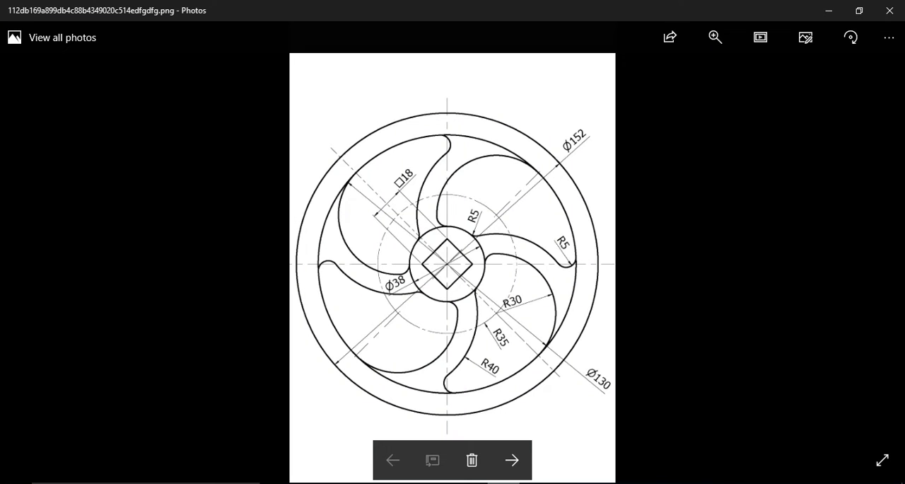
key("alt+Tab")
scroll(542, 300, "down", 4)
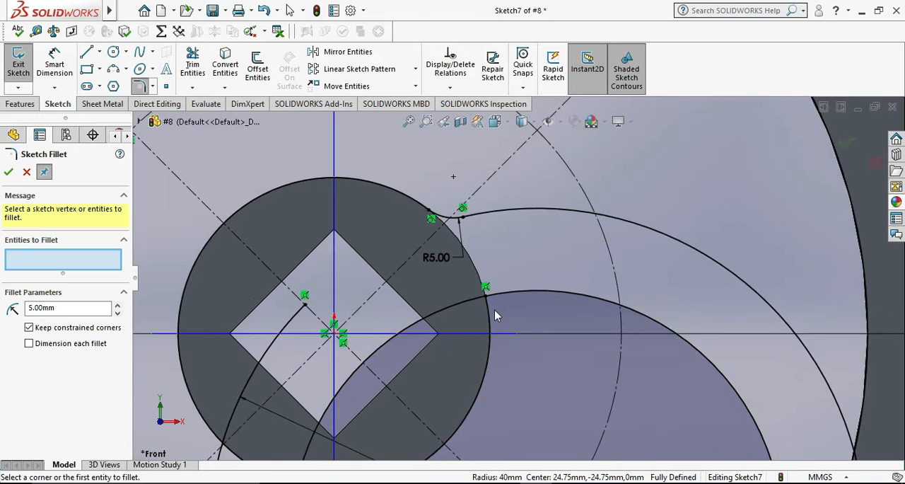
left_click(192, 63)
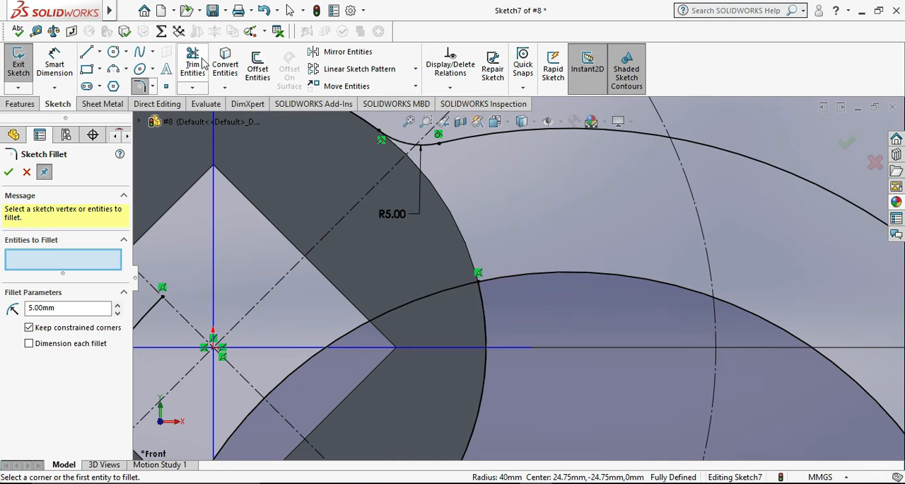
left_click_drag(439, 264, 477, 345)
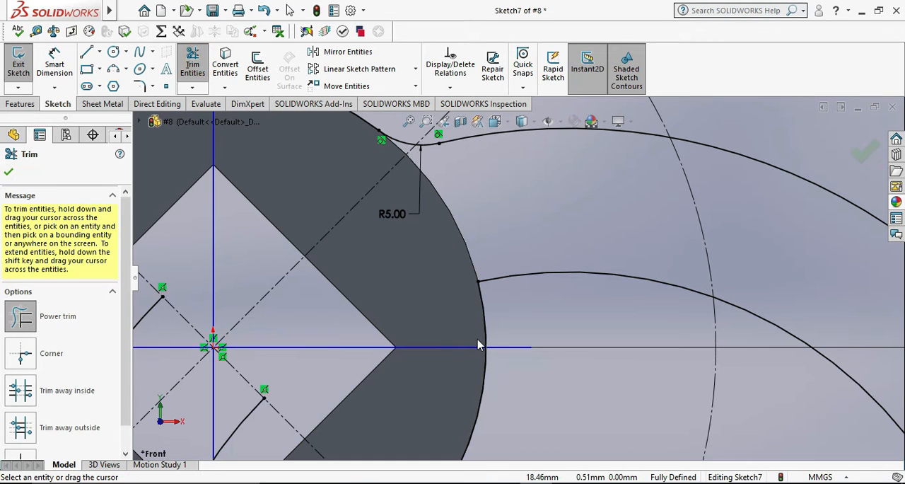
key("Escape")
Fillet the corner between the converted hub arc and the 60 mm arc with a 5 mm radius.
scroll(469, 332, "up", 1)
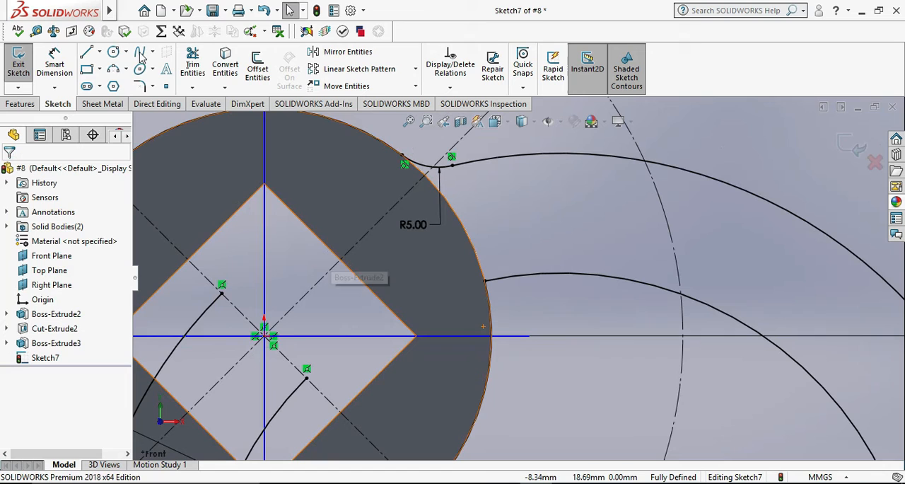
left_click(140, 86)
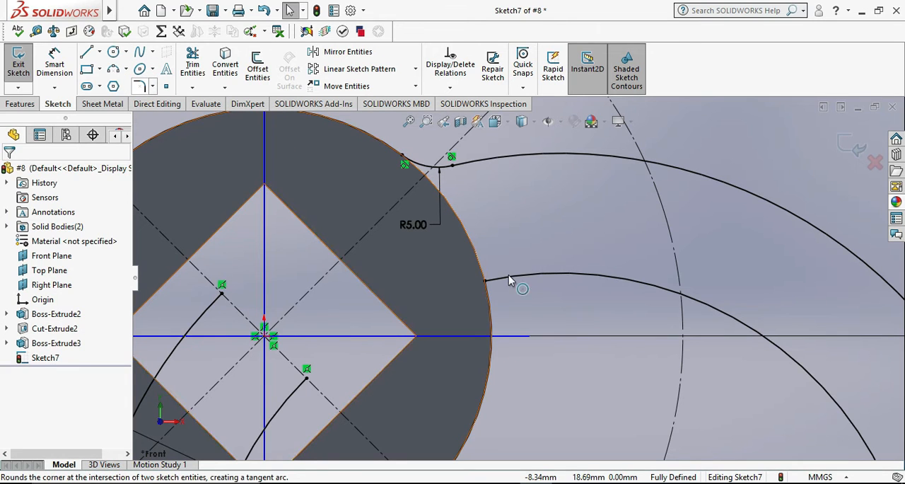
left_click(490, 312)
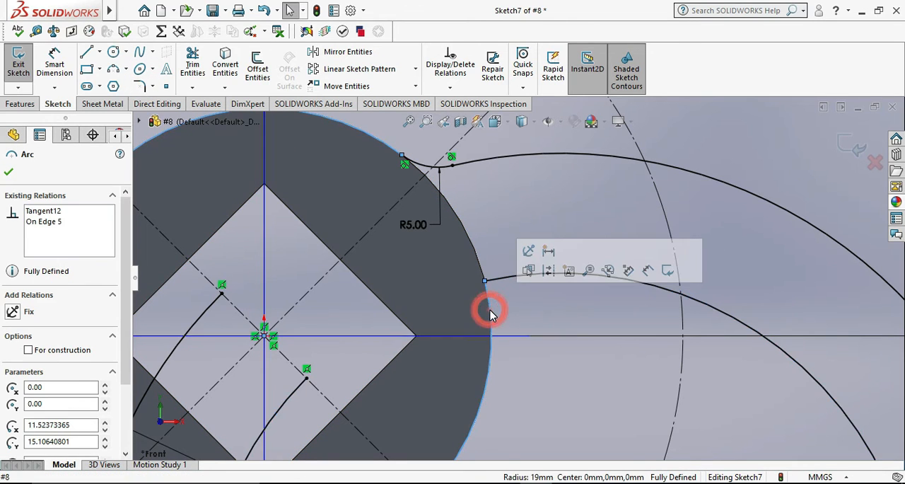
left_click(140, 86)
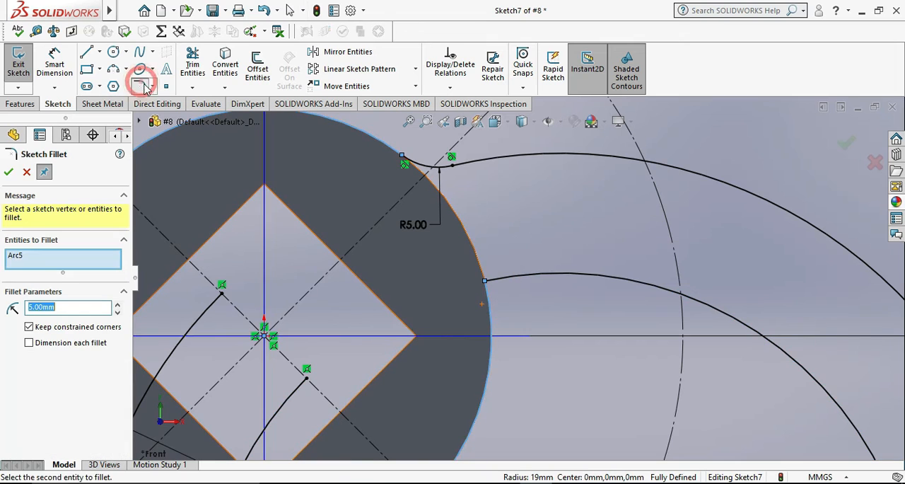
left_click(514, 281)
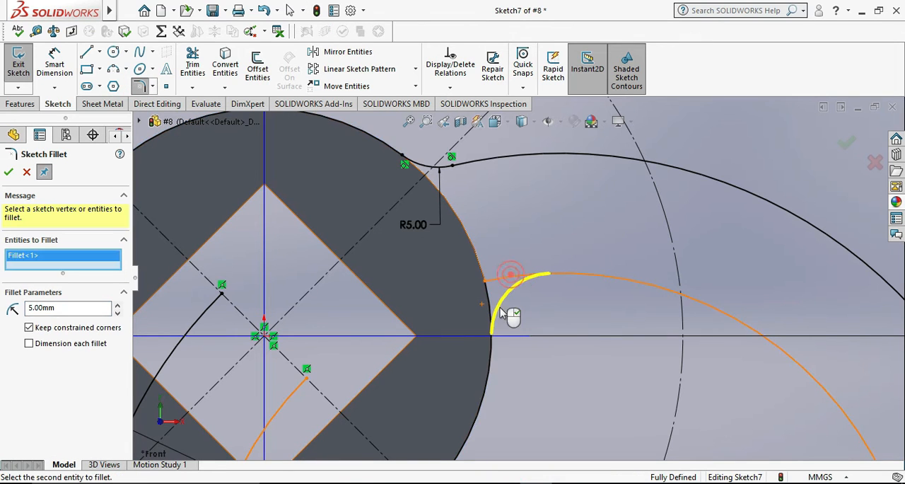
left_click(8, 172)
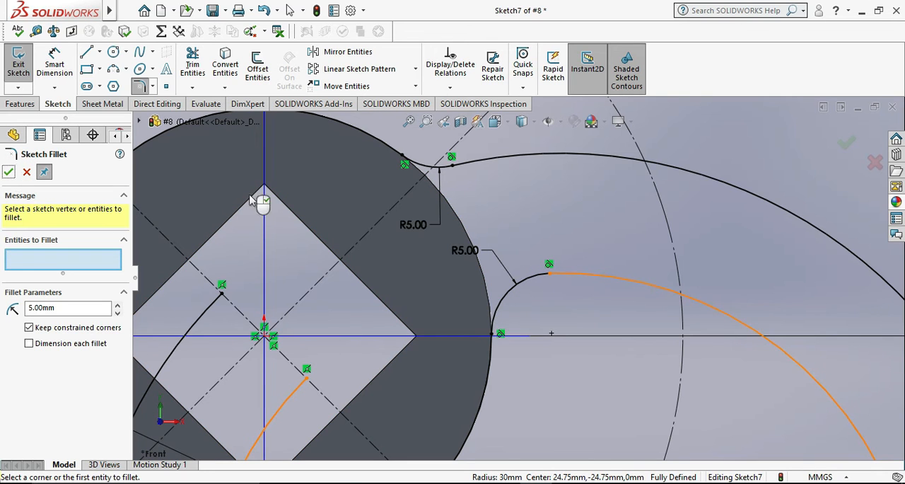
scroll(396, 269, "up", 3)
scroll(396, 274, "up", 5)
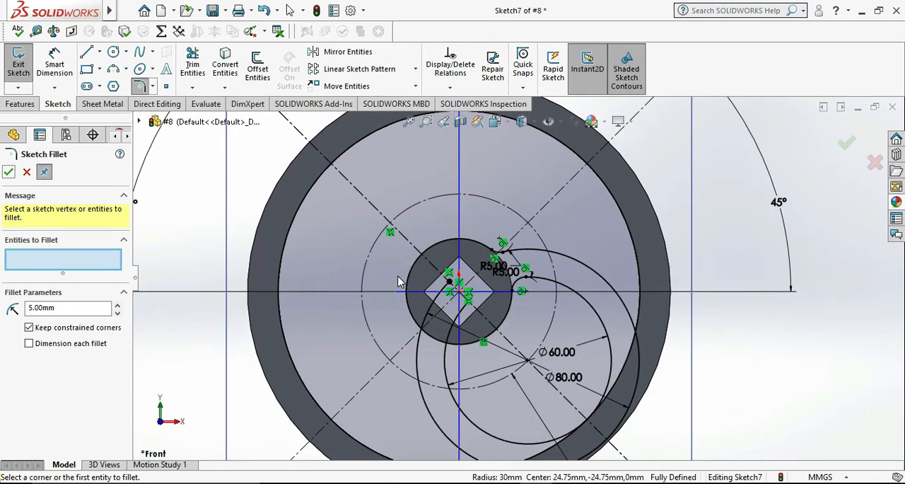
scroll(472, 333, "down", 1)
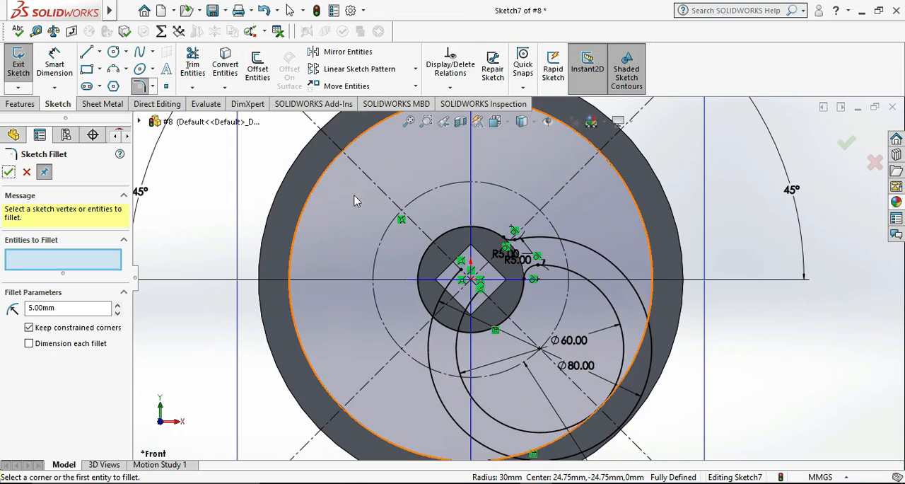
left_click(26, 172)
Trim the 80 mm arc beyond the rim's inner edge and the converted rim arc between the 80 and 60 mm arcs.
scroll(877, 351, "down", 2)
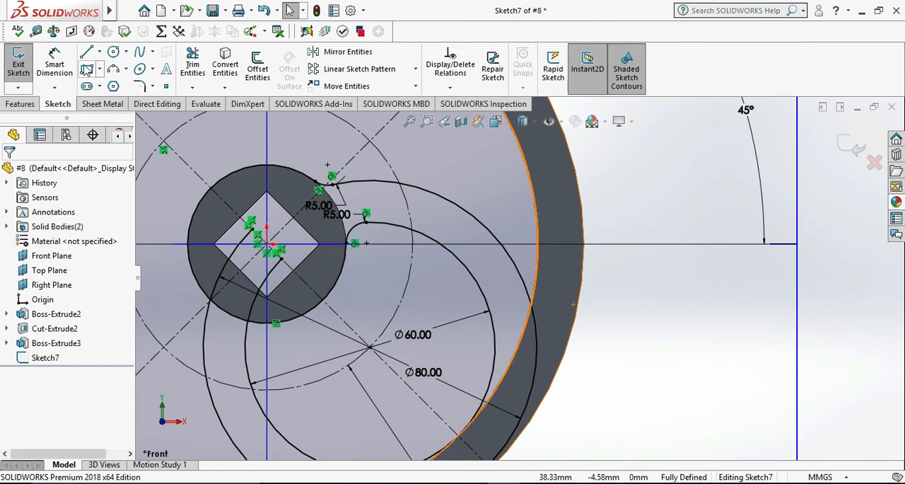
left_click(193, 64)
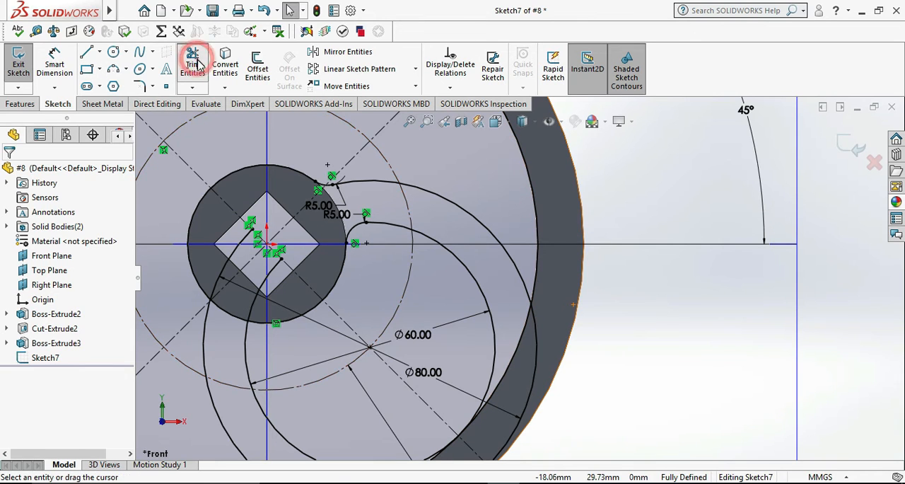
scroll(551, 332, "down", 2)
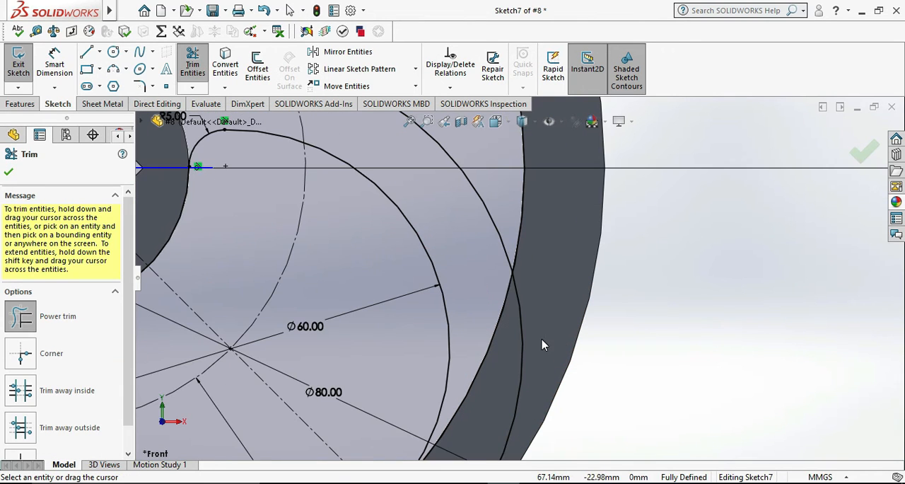
left_click_drag(526, 314, 531, 346)
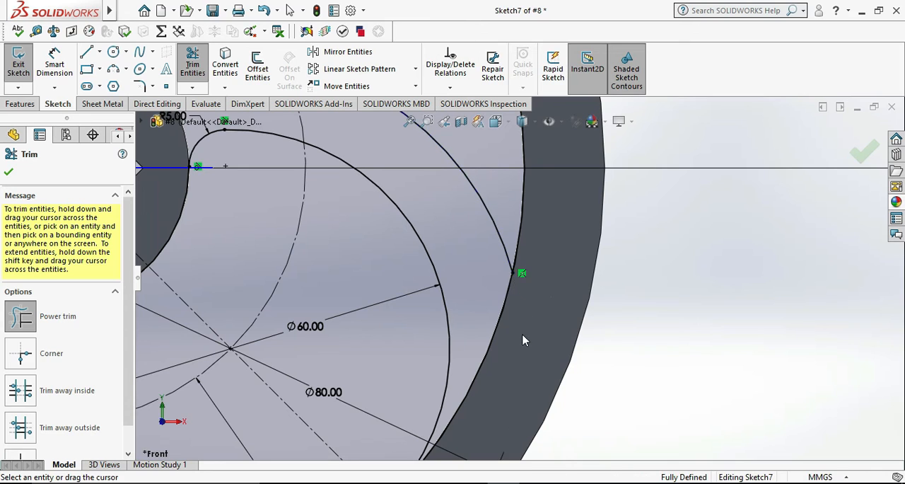
left_click_drag(494, 286, 514, 304)
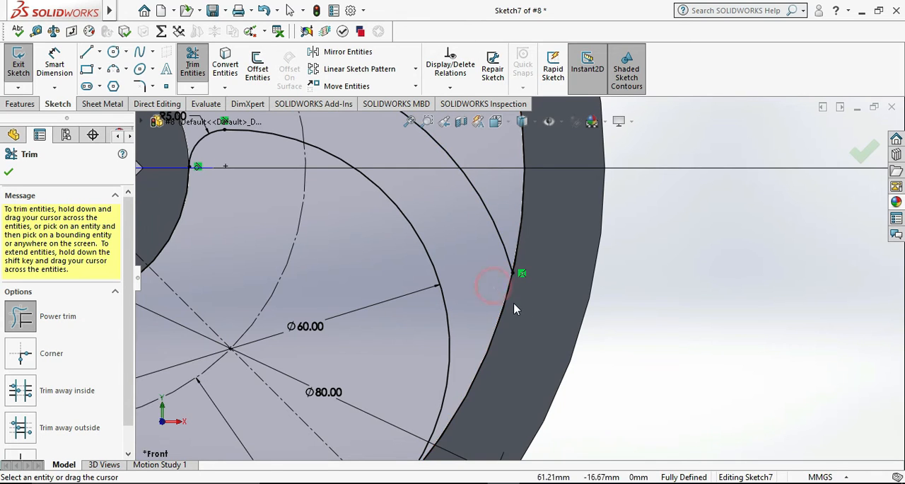
key("Escape")
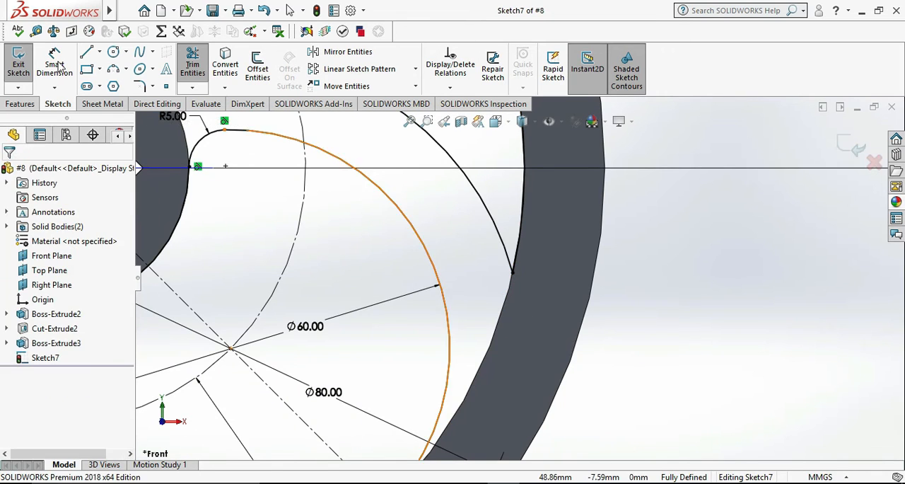
Fillet the corner between the 80 mm arc's outer end and the converted rim arc with a 5 mm radius.
scroll(508, 265, "down", 2)
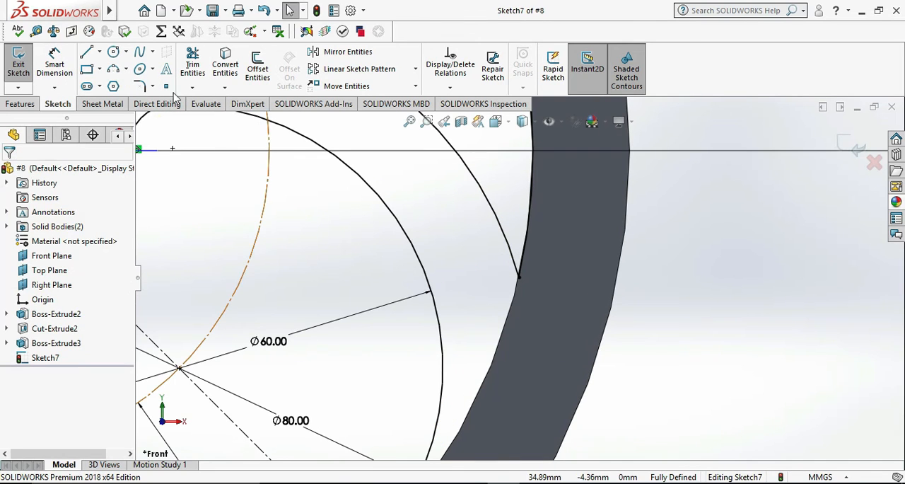
left_click(140, 86)
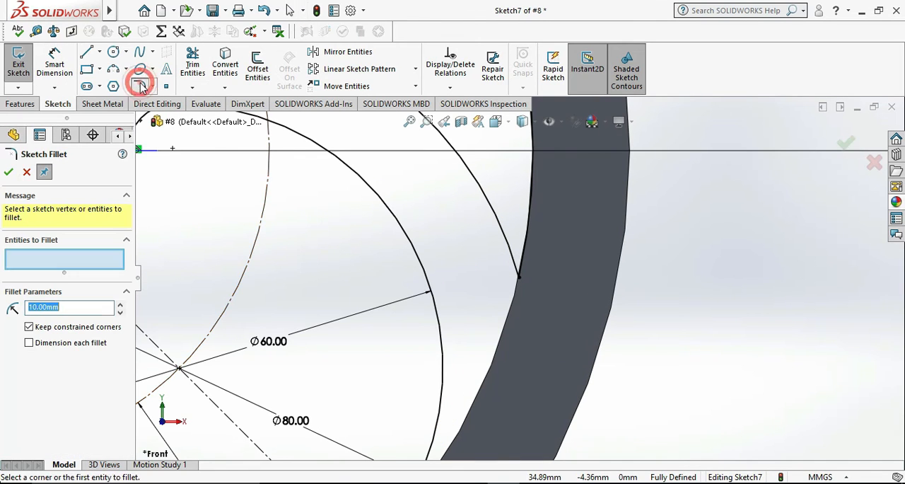
left_click(513, 256)
left_click(523, 244)
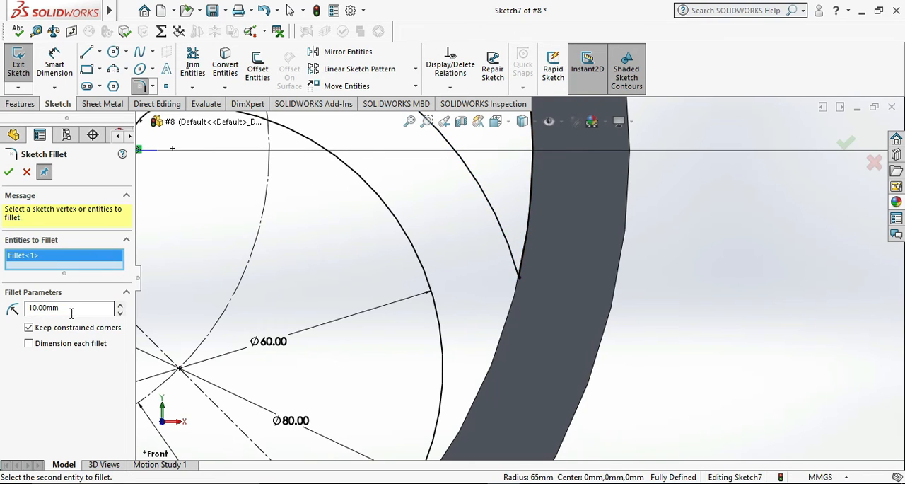
left_click_drag(12, 306, 6, 309)
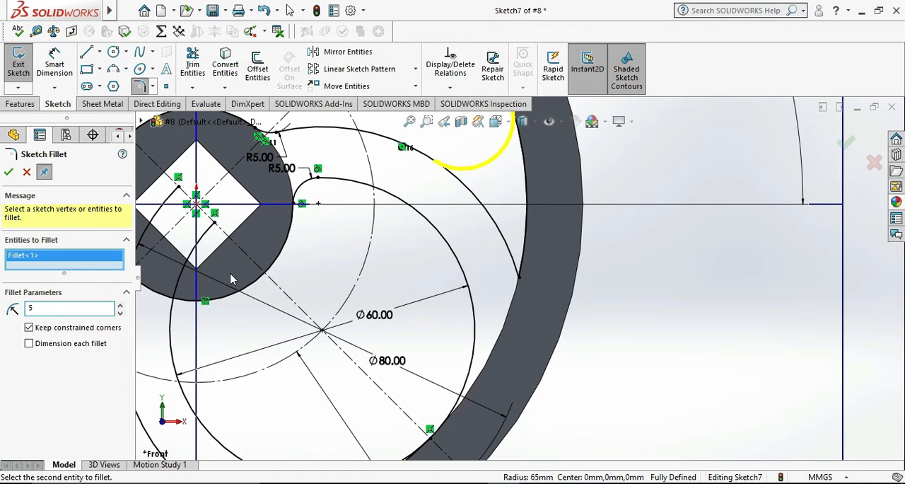
scroll(268, 285, "up", 1)
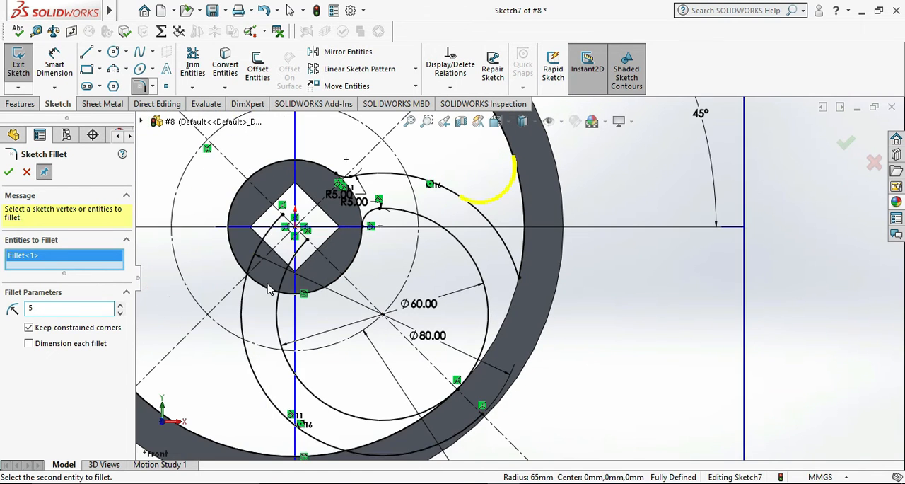
left_click(8, 172)
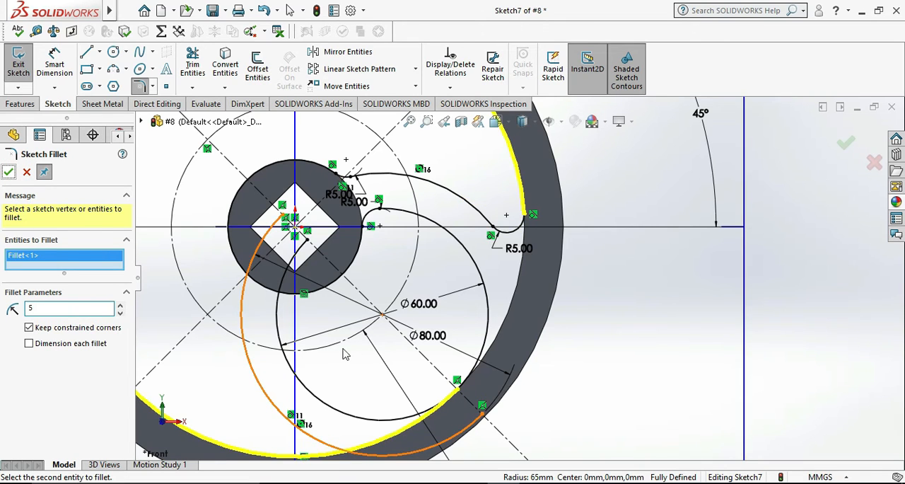
left_click(793, 325)
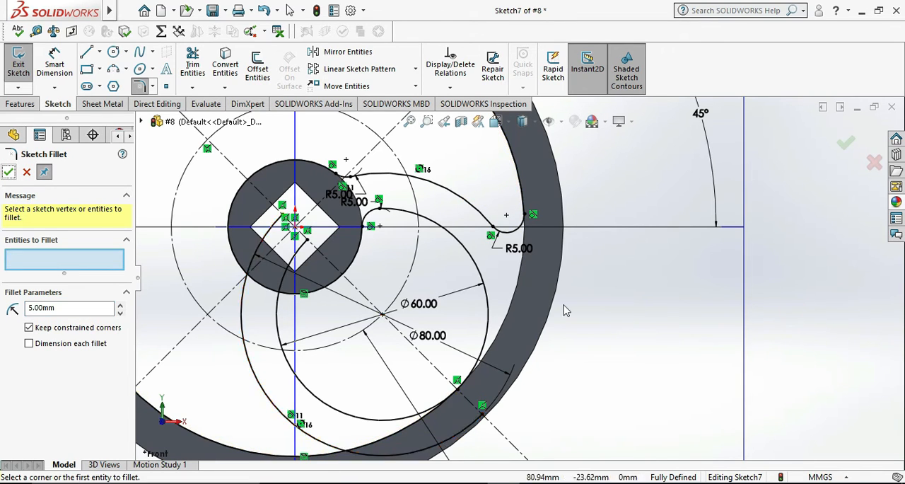
Trim the lower part of the 60 mm circle beyond its rim tangency and the 80 mm arc portion overlapping the rim.
scroll(565, 309, "up", 1)
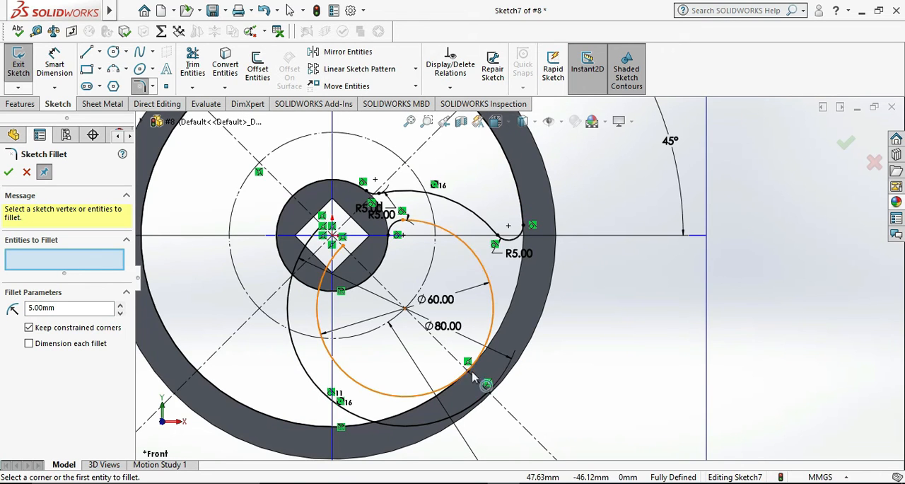
scroll(474, 376, "down", 1)
left_click(193, 56)
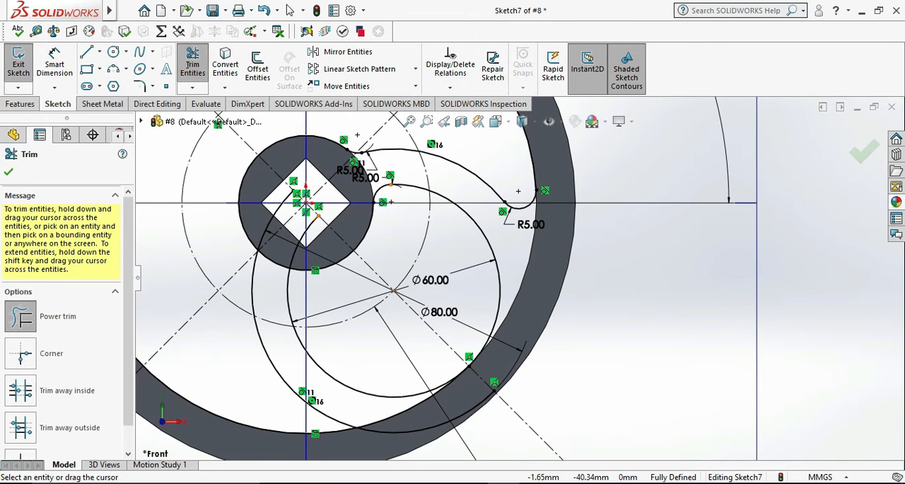
mouse_move(445, 369)
left_mouse_down()
mouse_move(453, 365)
mouse_move(487, 422)
left_mouse_up()
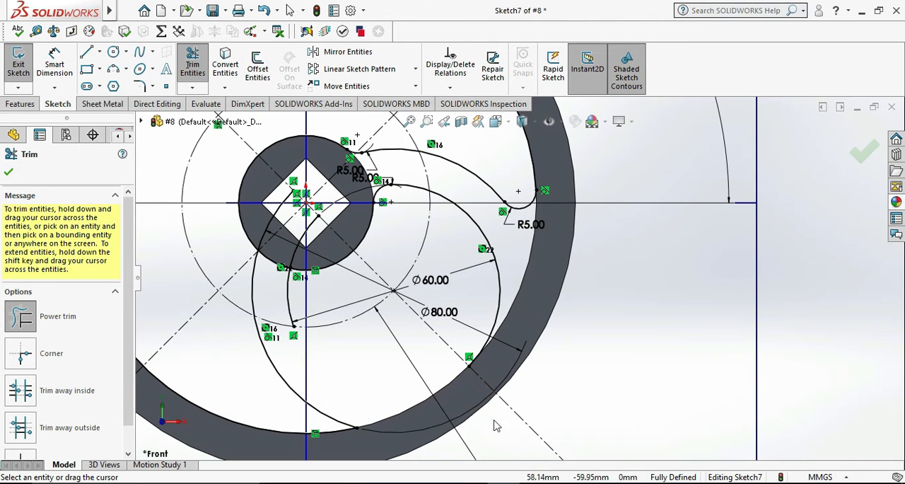
Delete the leftover pieces of the 60 mm and 80 mm arcs below the hub, accepting the loss of their dimensions.
key("Escape")
left_click(290, 289)
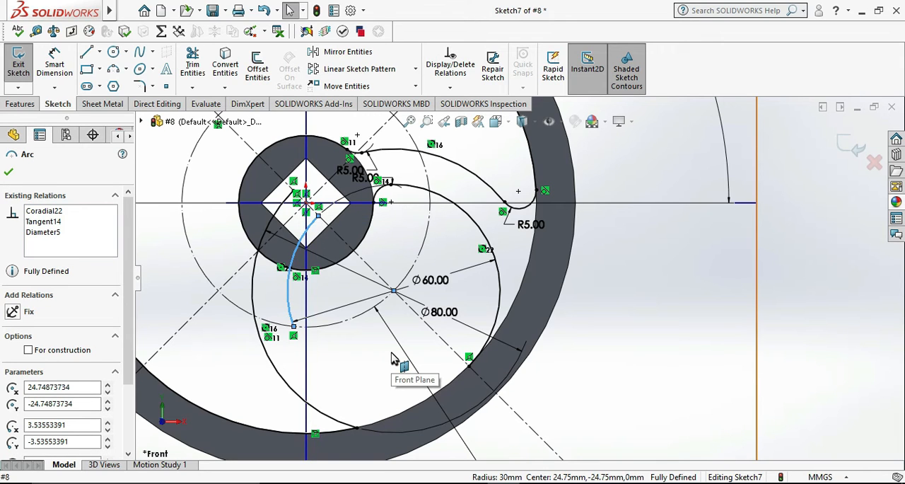
key("Delete")
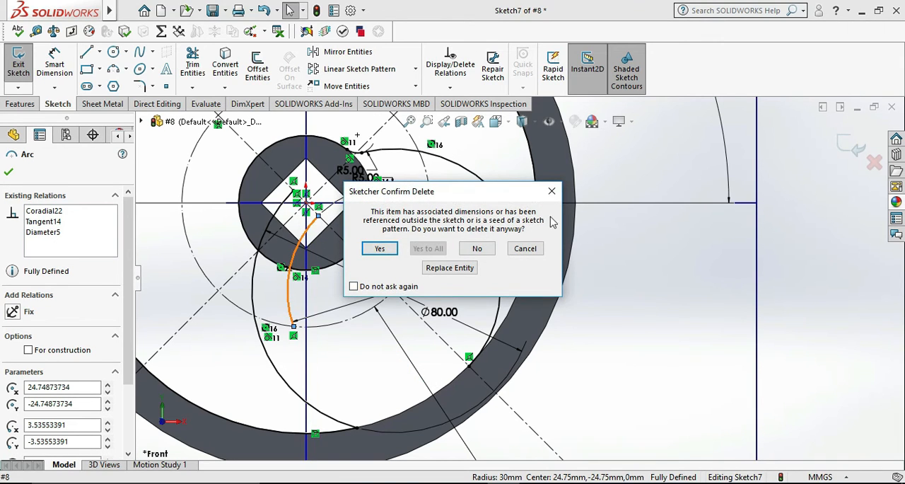
left_click(380, 249)
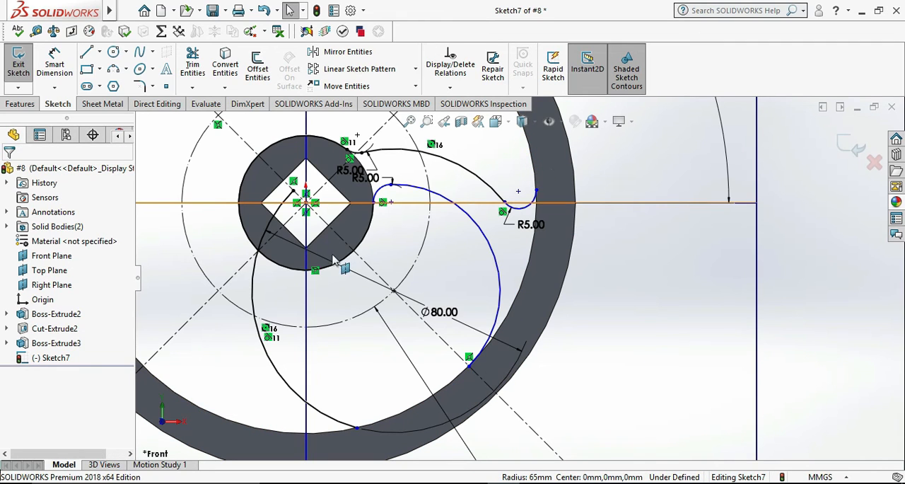
left_click(254, 293)
key("Delete")
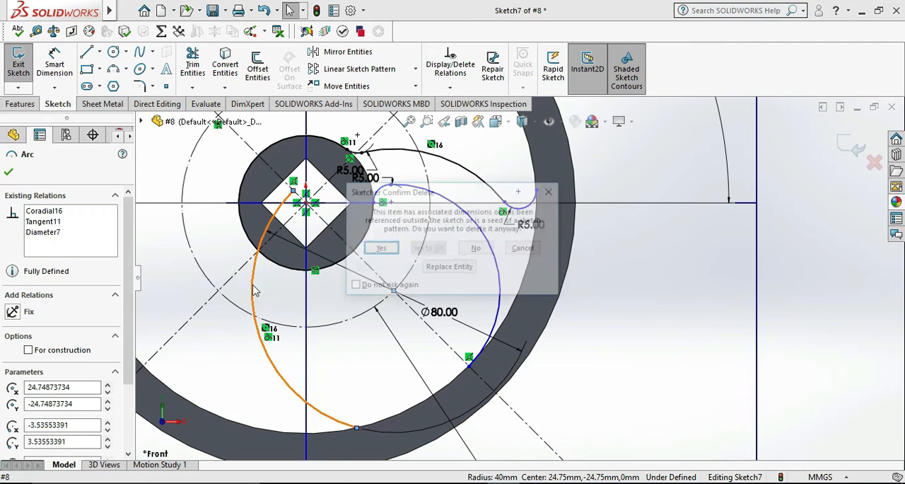
left_click(380, 248)
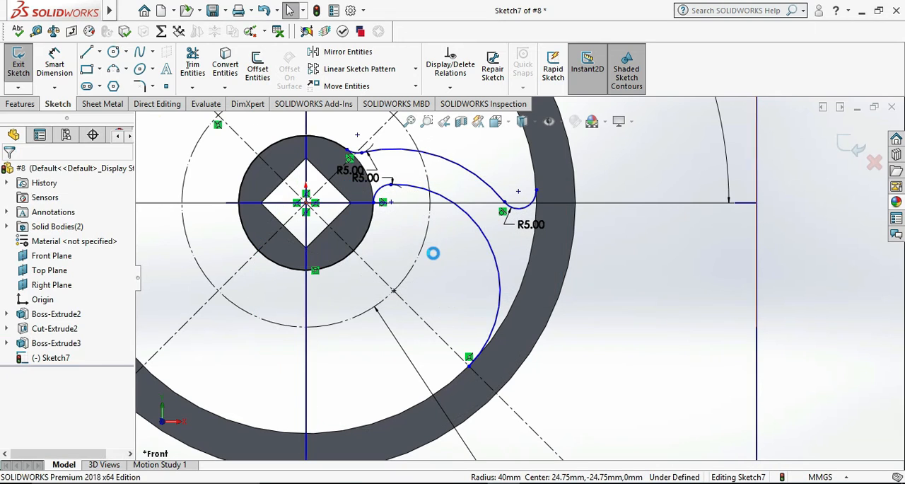
Delete the leftover converted arc along the hub's outer edge.
scroll(437, 261, "up", 4)
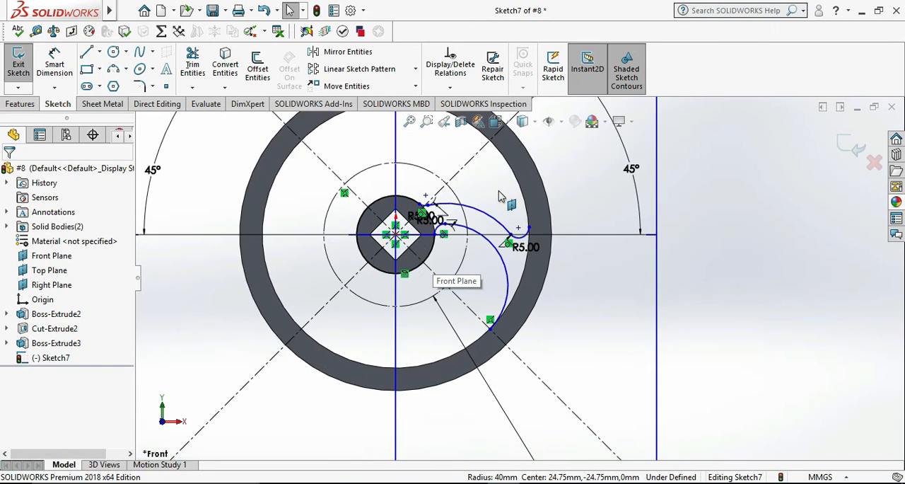
scroll(452, 276, "down", 3)
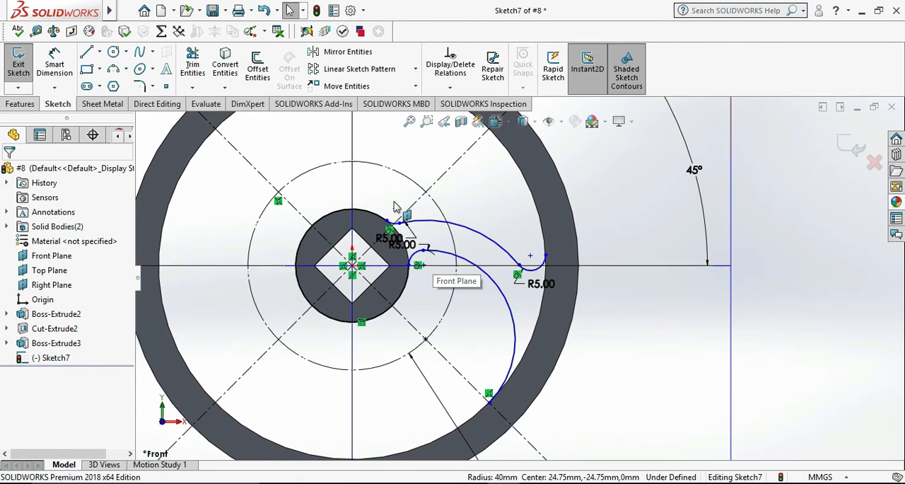
scroll(397, 206, "down", 1)
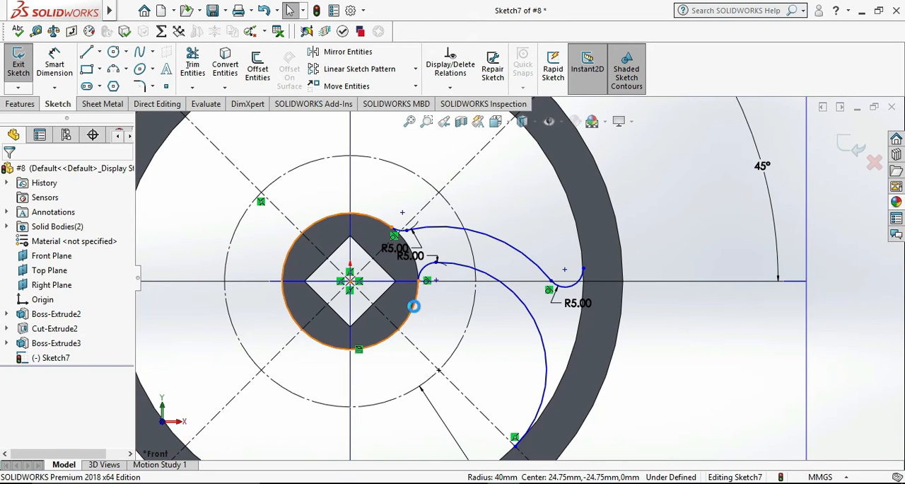
left_click(414, 305)
key("Escape")
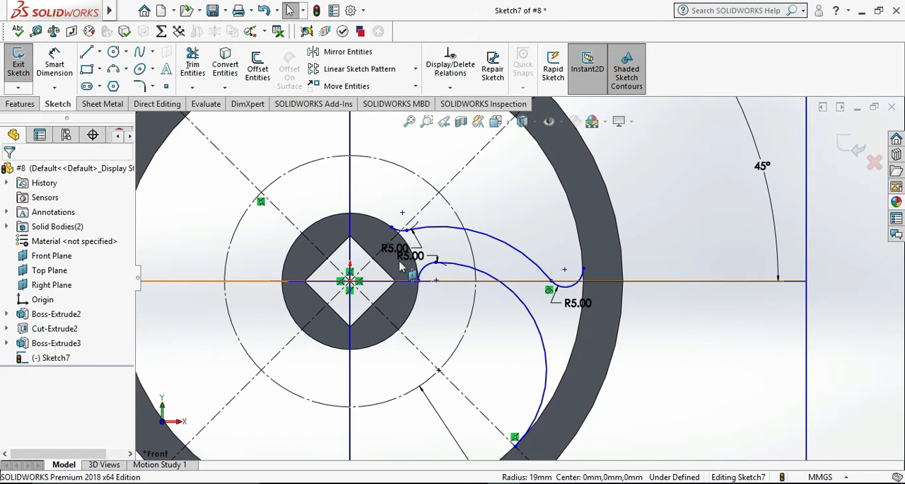
Try to convert the hub's outer circular edge into a sketch entity.
left_click(414, 310)
left_click(316, 86)
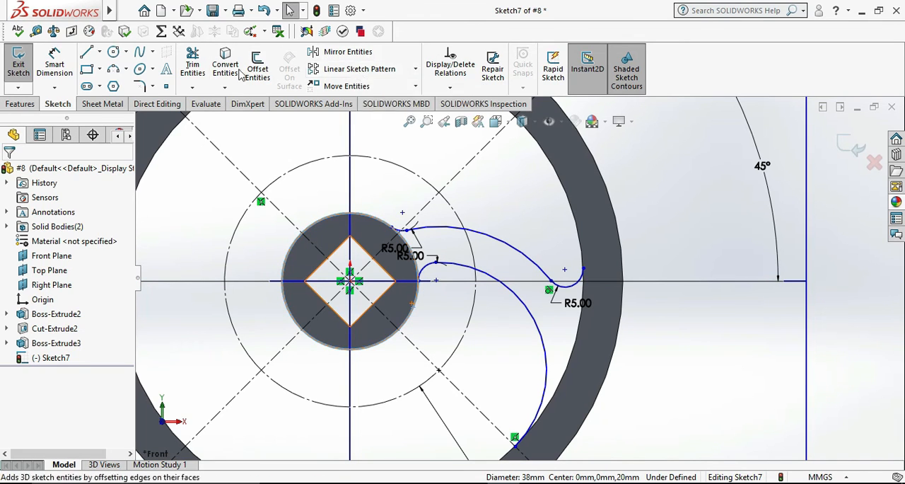
left_click(224, 64)
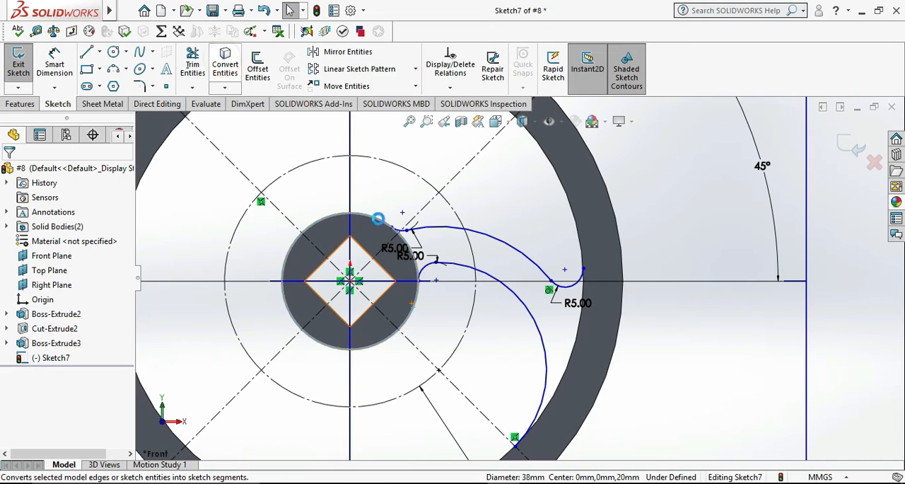
Convert the rim's inner circular edge into a sketch entity.
left_click(581, 240)
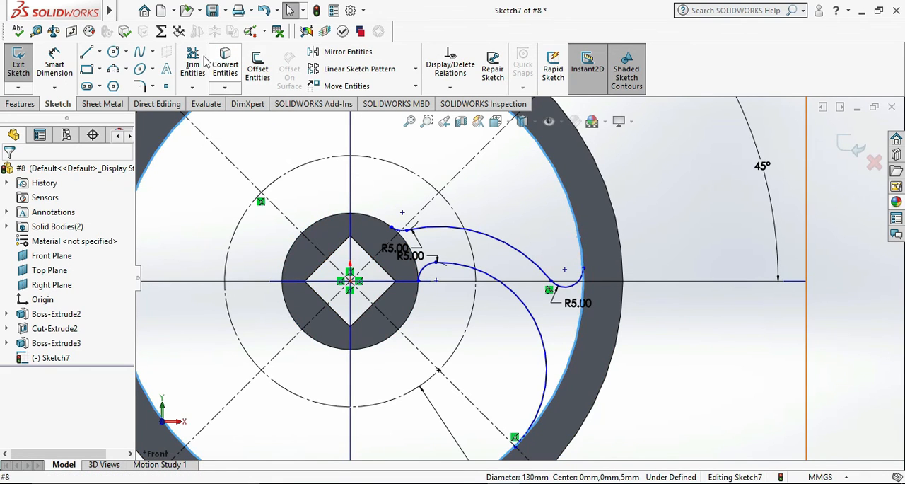
left_click(225, 64)
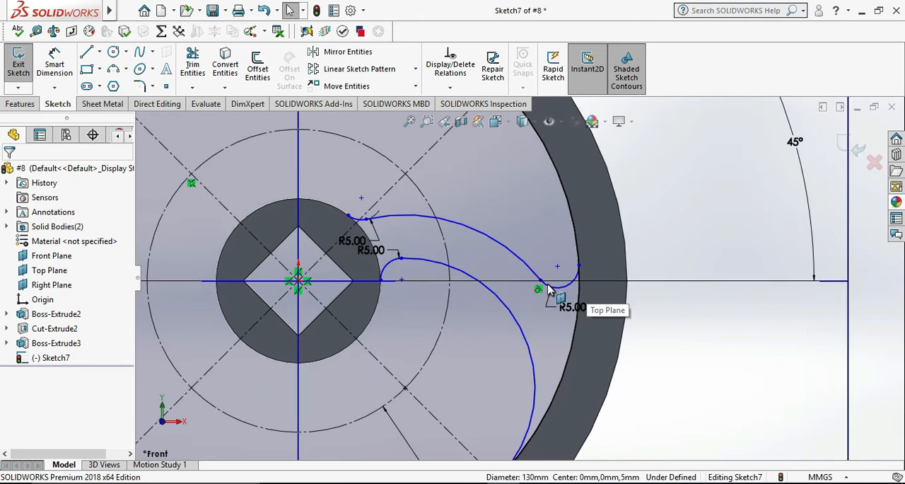
scroll(587, 288, "down", 5)
scroll(535, 285, "up", 3)
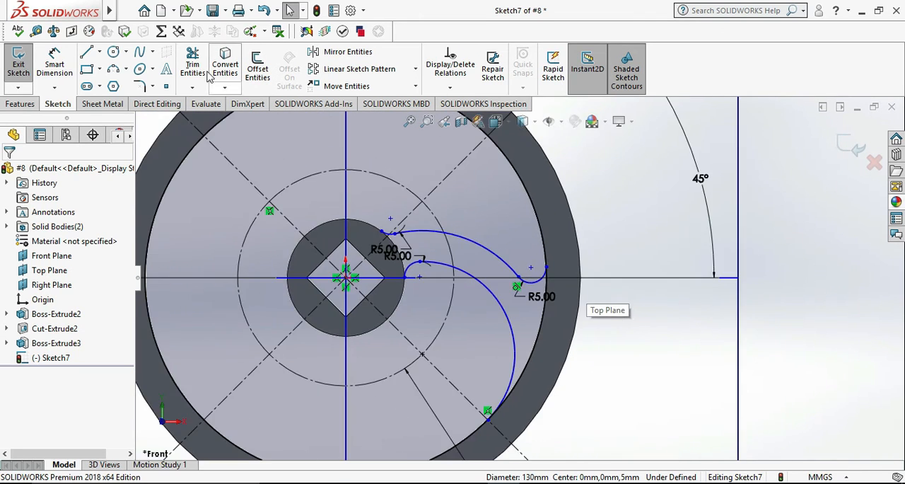
Trim the converted rim circle to the short arc between the outer 5 mm fillet and the 60 mm arc's end.
left_click(193, 64)
left_click(370, 211)
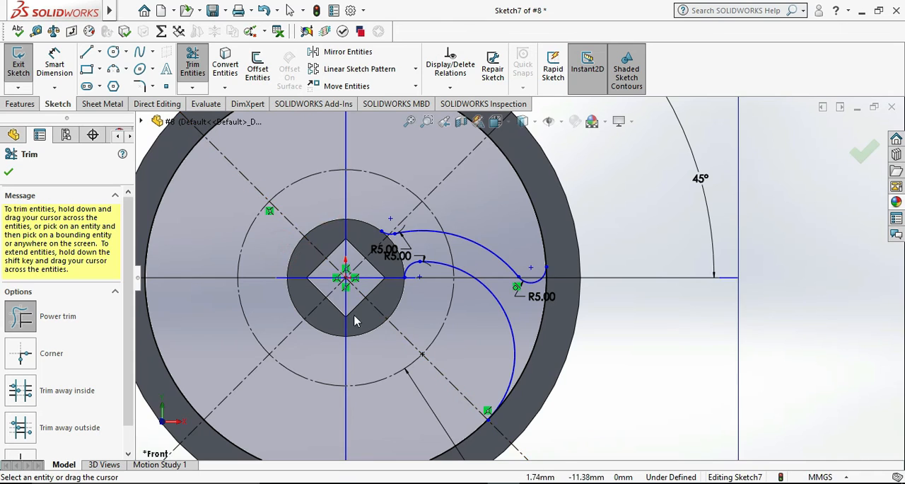
scroll(382, 253, "down", 3)
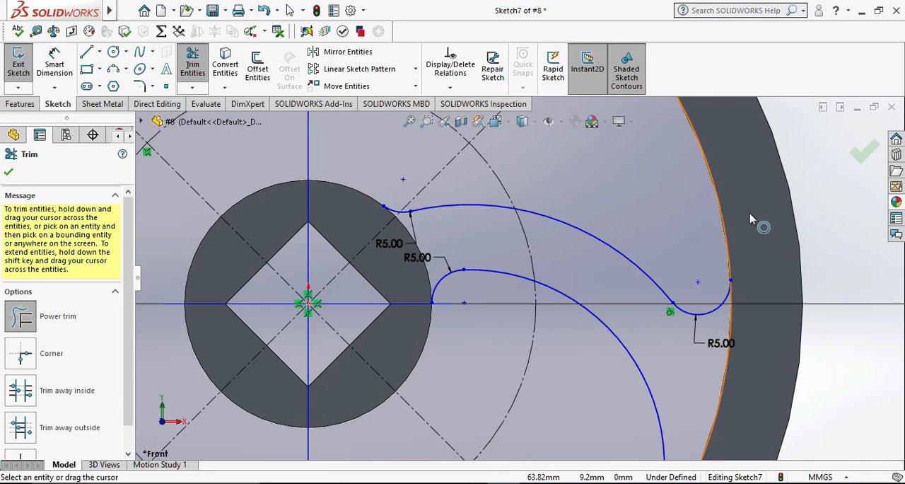
left_click(729, 188)
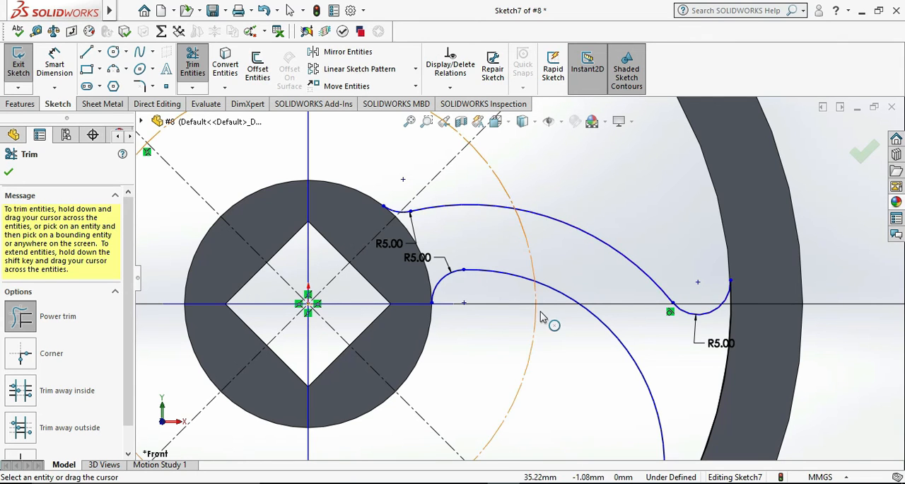
scroll(542, 316, "up", 4)
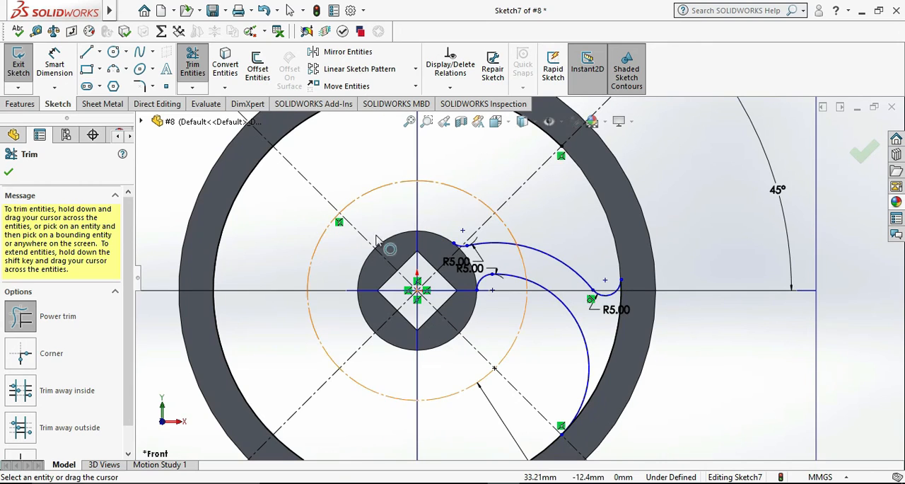
scroll(520, 279, "up", 2)
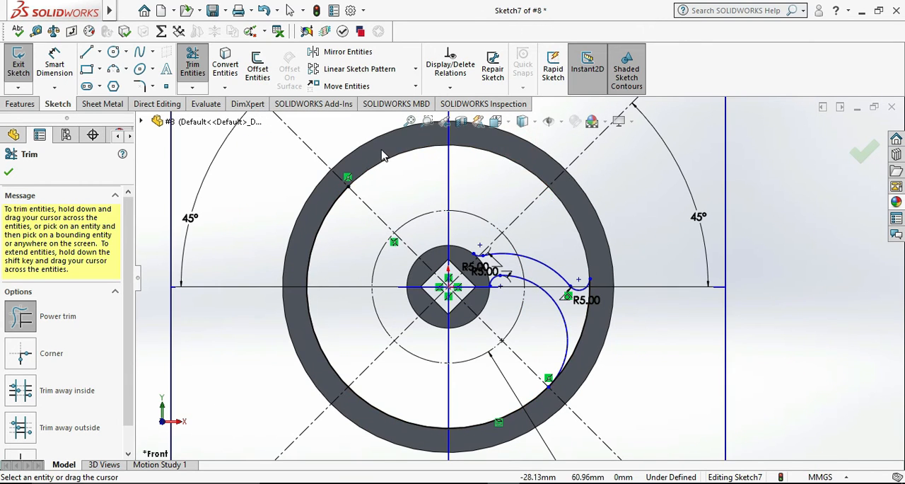
mouse_move(335, 235)
left_mouse_down()
mouse_move(353, 340)
mouse_move(415, 404)
mouse_move(356, 380)
left_mouse_up()
left_click_drag(325, 350, 338, 340)
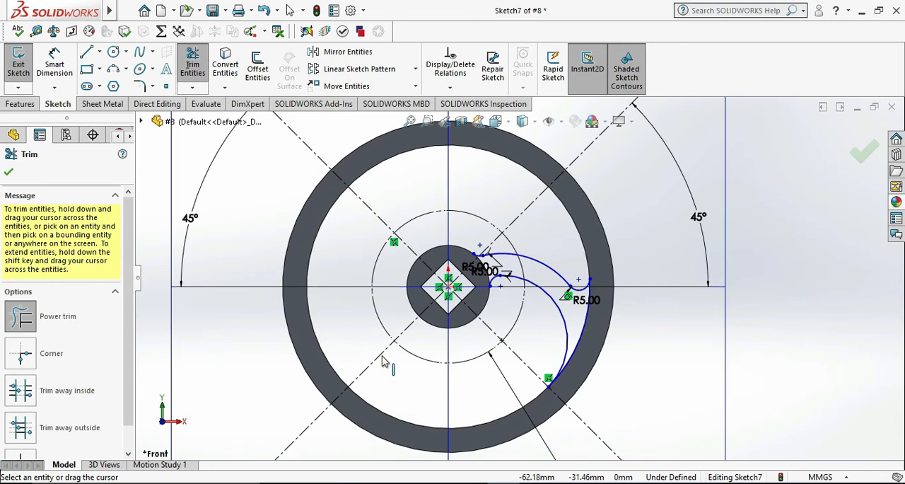
scroll(554, 393, "down", 1)
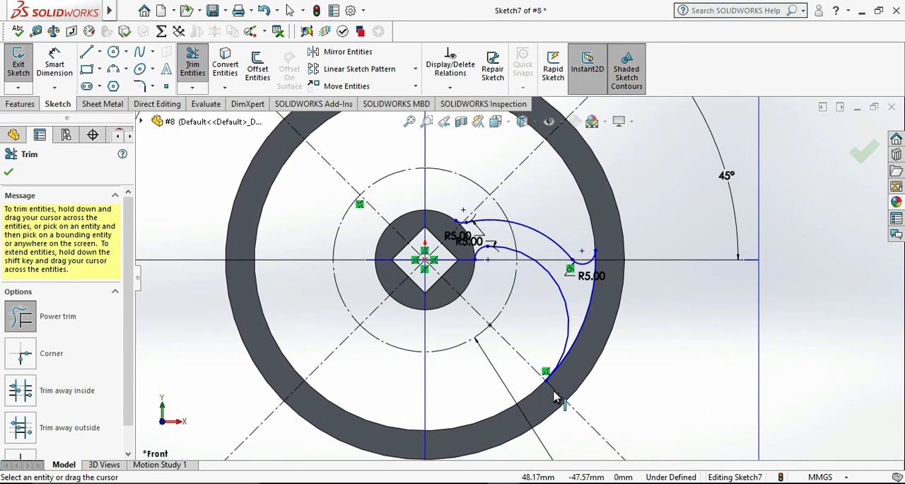
key("Escape")
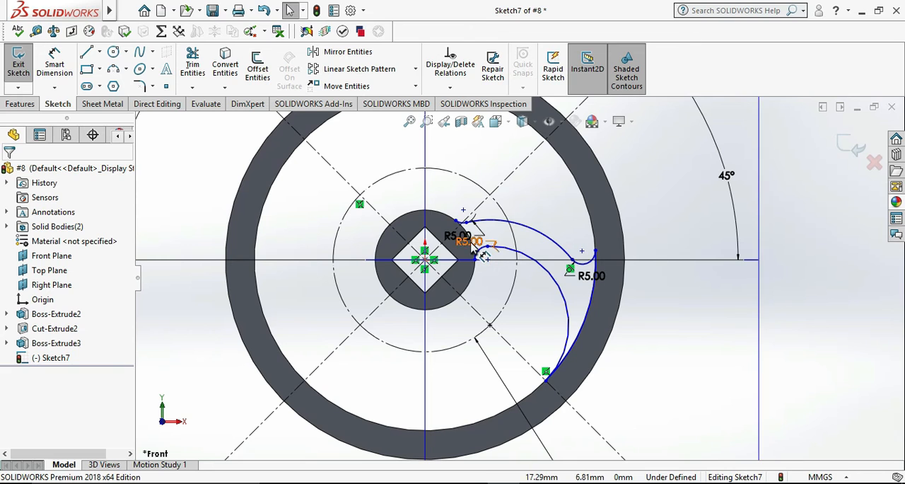
Convert the hub's outer circular edge into a sketch entity.
scroll(460, 229, "down", 5)
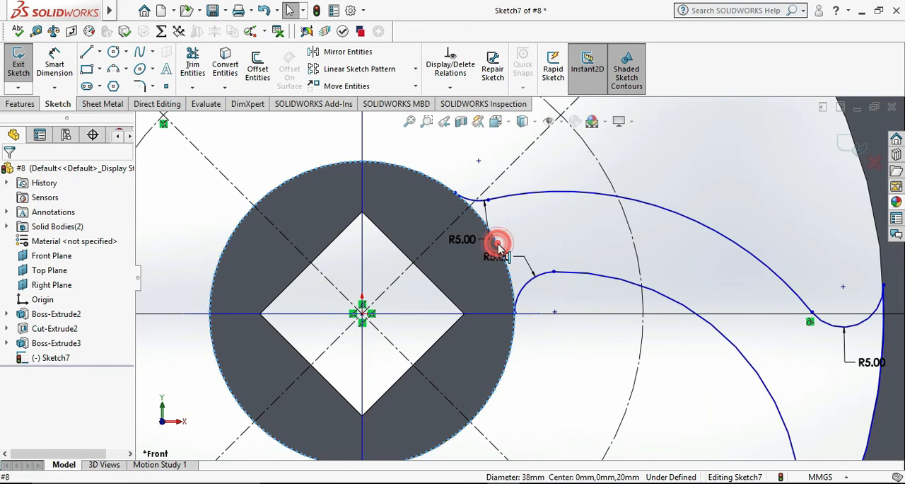
left_click(193, 58)
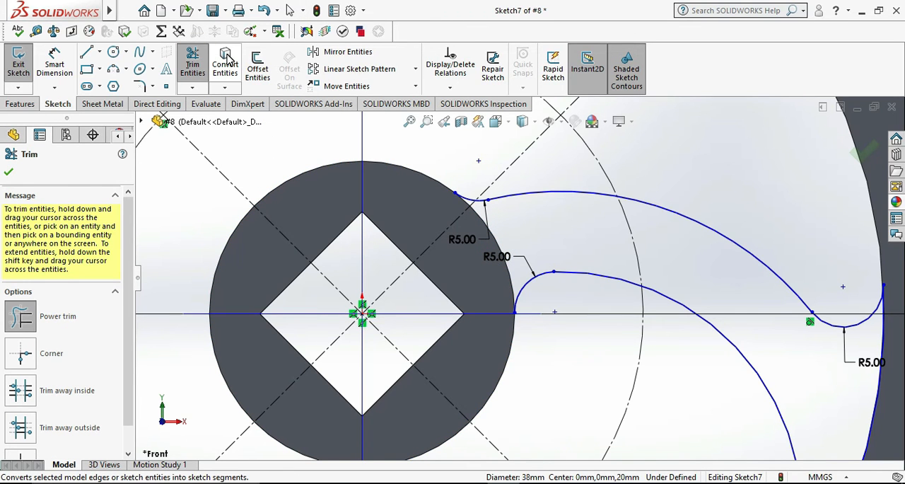
key("Escape")
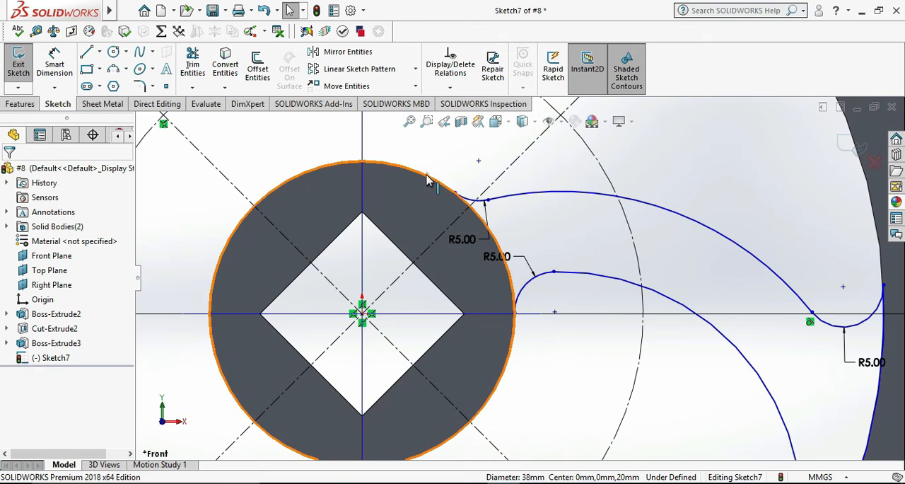
left_click(427, 177)
left_click(225, 63)
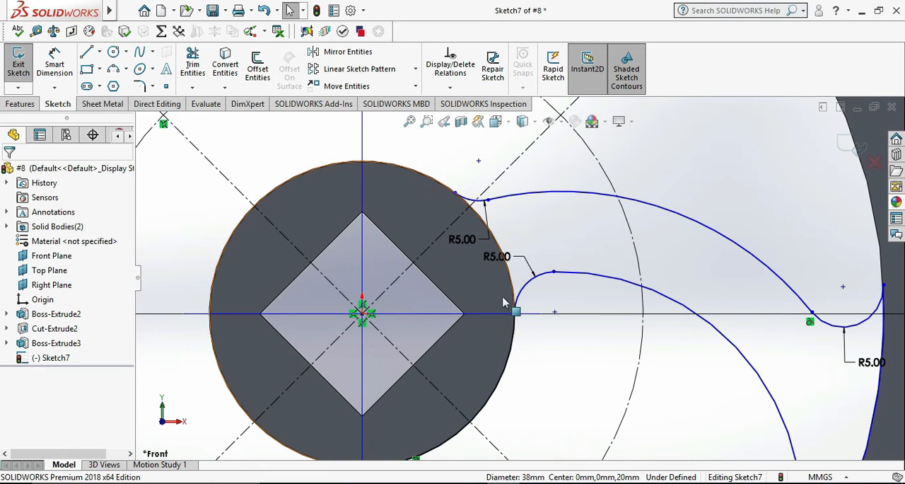
Trim the converted hub circle to the arc between the two inner 5 mm fillets, closing the spoke profile.
left_click(192, 64)
left_click_drag(431, 167, 416, 206)
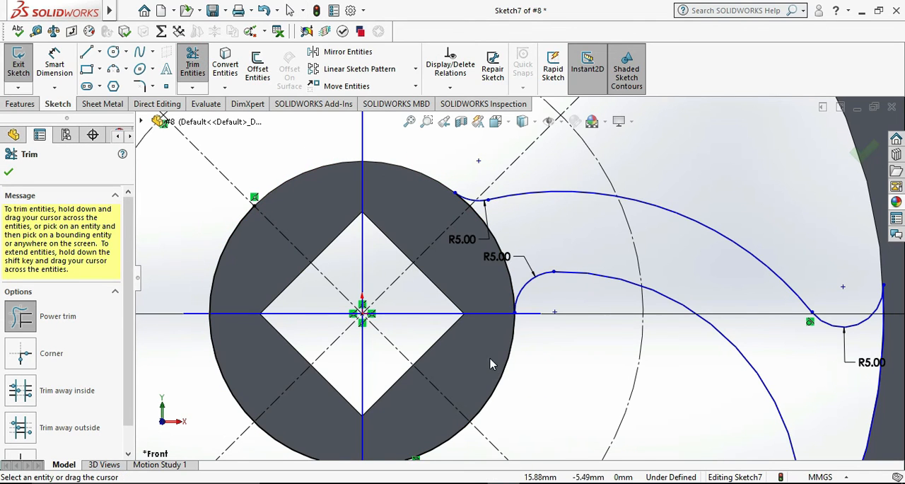
mouse_move(235, 361)
left_mouse_down()
mouse_move(253, 428)
mouse_move(436, 430)
mouse_move(472, 462)
mouse_move(496, 419)
left_mouse_up()
left_click_drag(546, 380, 483, 373)
key("Escape")
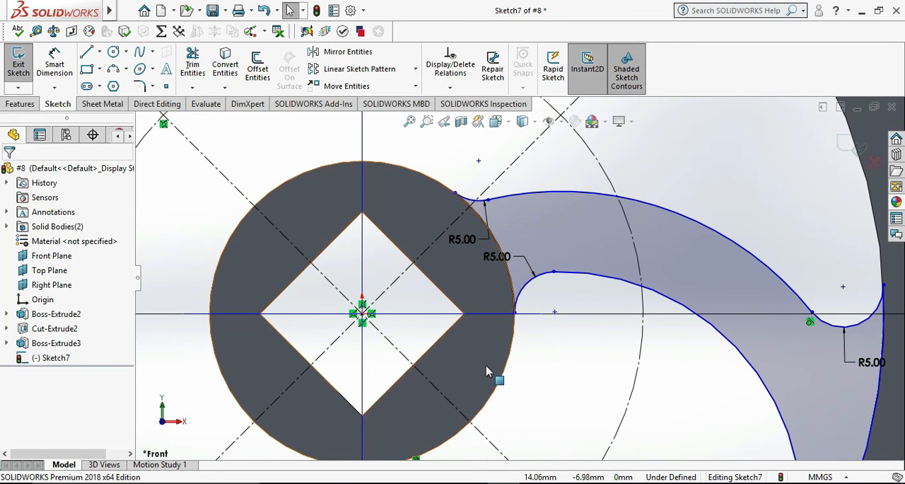
Compare the whole spoke profile with the reference drawing in Photos, and return to the SOLIDWORKS sketch.
scroll(491, 371, "up", 2)
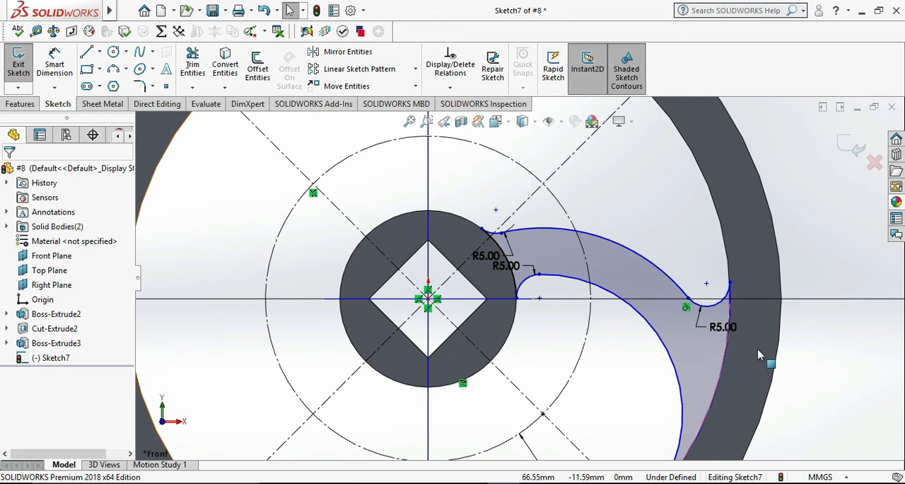
scroll(757, 354, "up", 2)
scroll(757, 354, "up", 3)
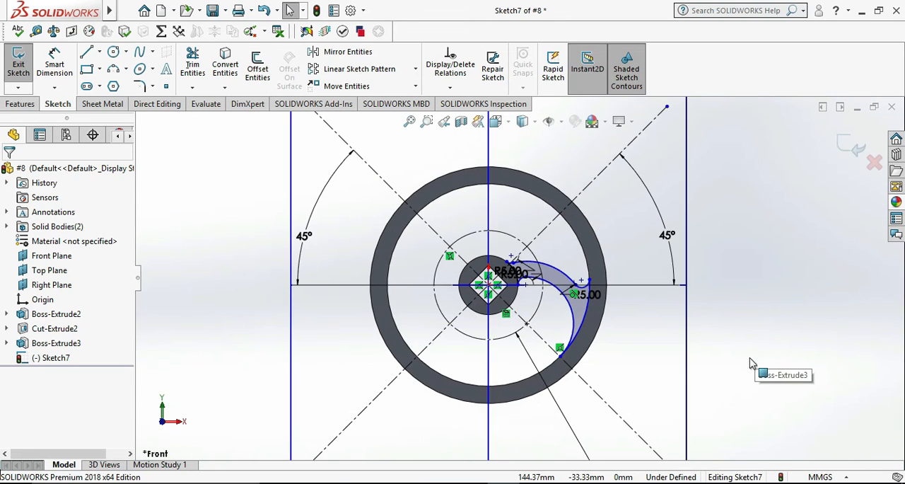
left_click(503, 483)
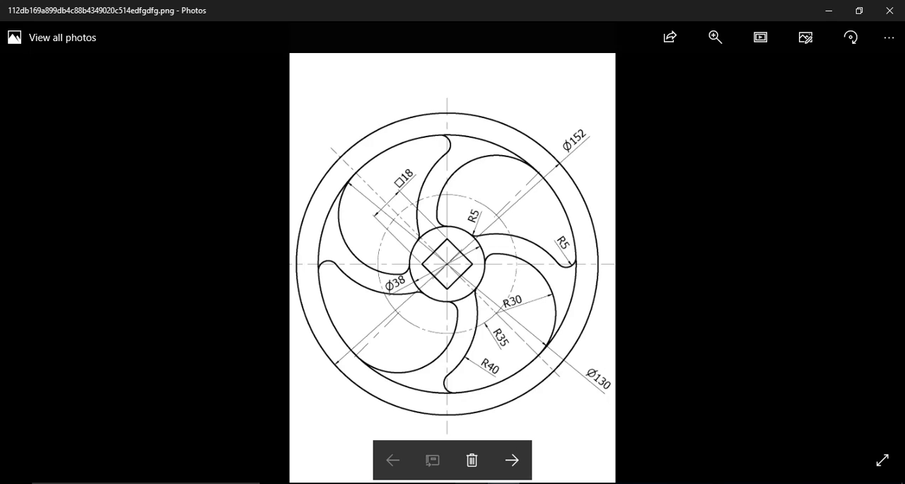
left_click(471, 483)
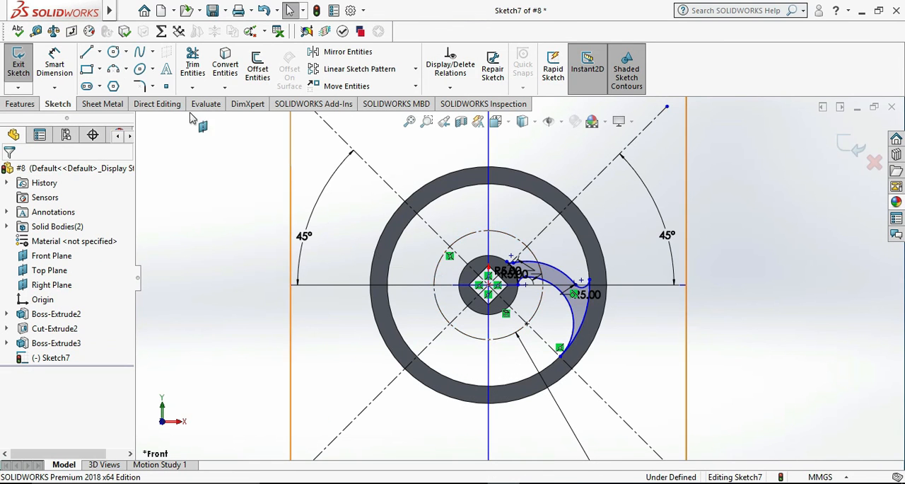
Exit the spoke sketch and set up a blind extrusion of its closed contour with a first-direction depth of 5 mm.
left_click(19, 63)
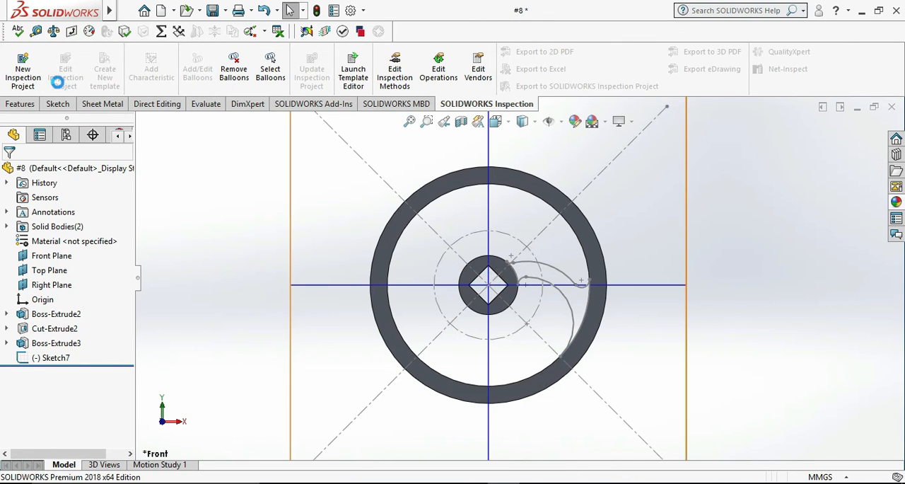
left_click(29, 104)
left_click(26, 68)
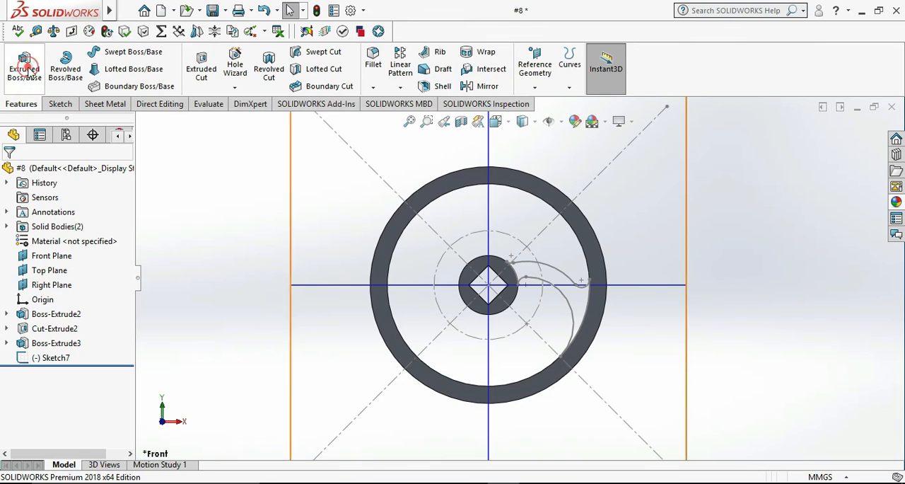
left_click(563, 274)
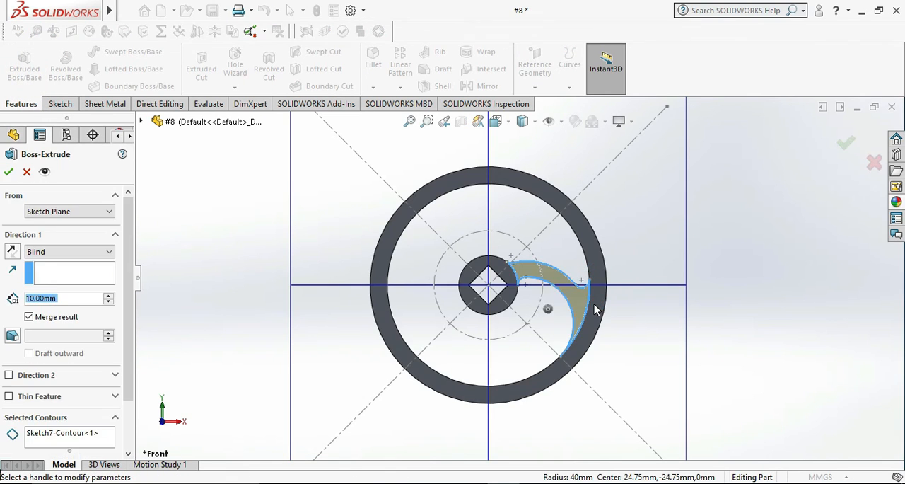
middle_click_drag(730, 287, 612, 370)
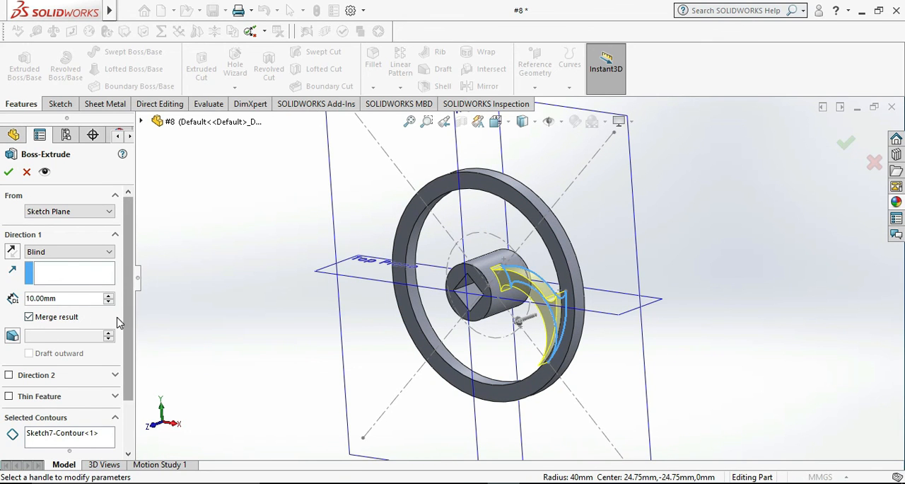
left_click_drag(77, 297, 31, 300)
type("5")
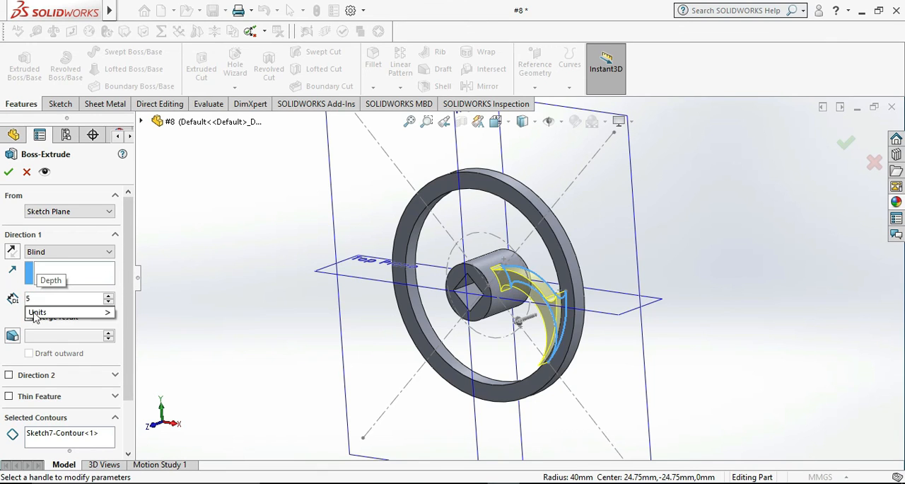
Add a second blind direction of 5 mm to the spoke extrusion and complete the feature.
left_click(37, 379)
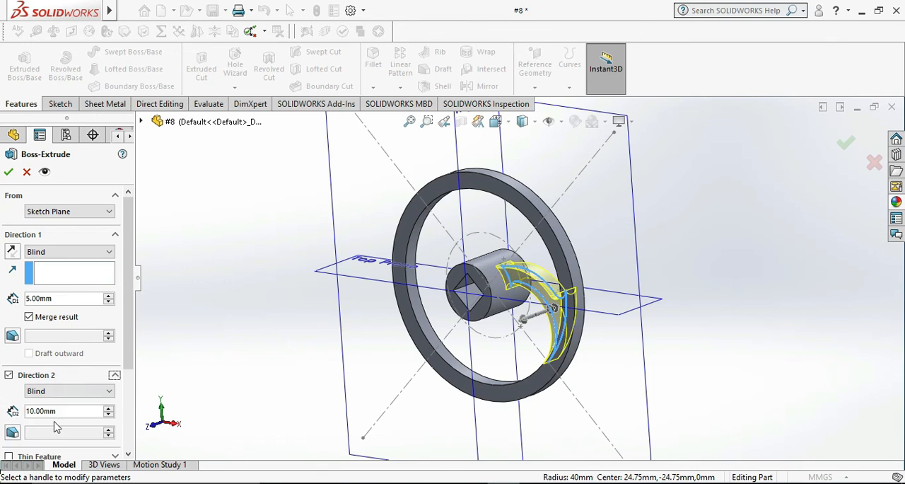
left_click_drag(61, 411, 28, 410)
type("5")
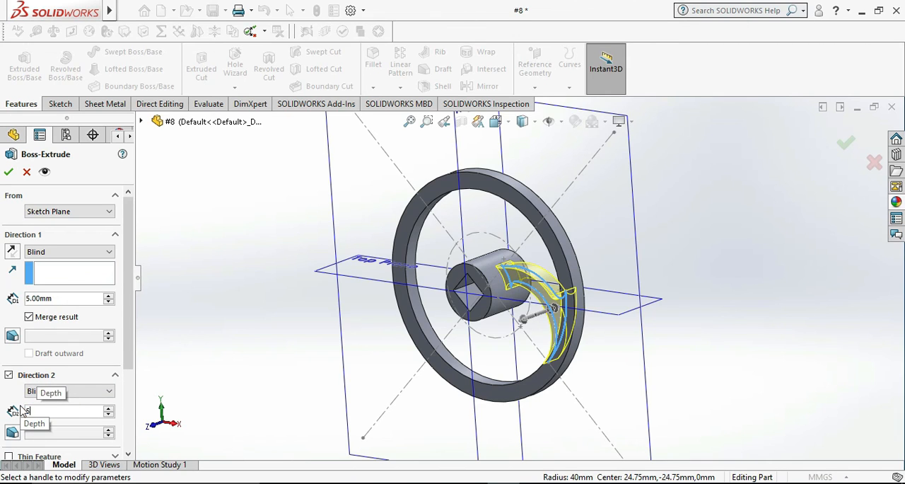
key("Return")
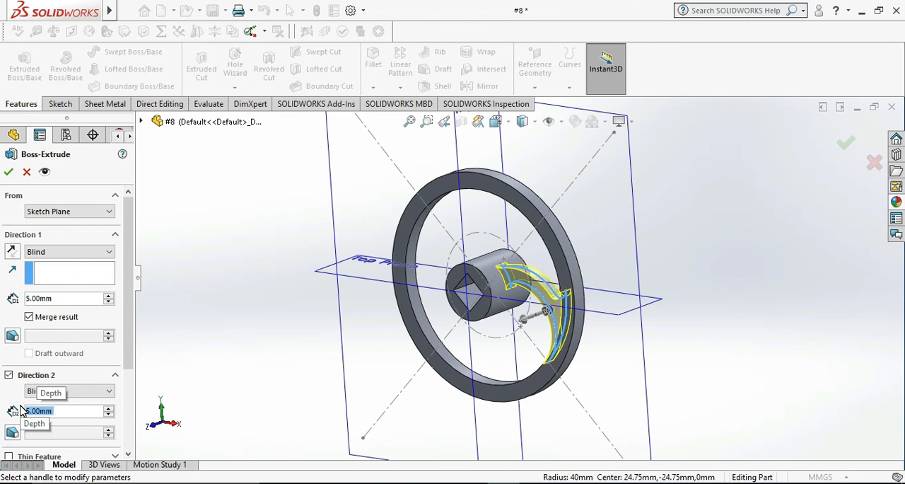
left_click(9, 173)
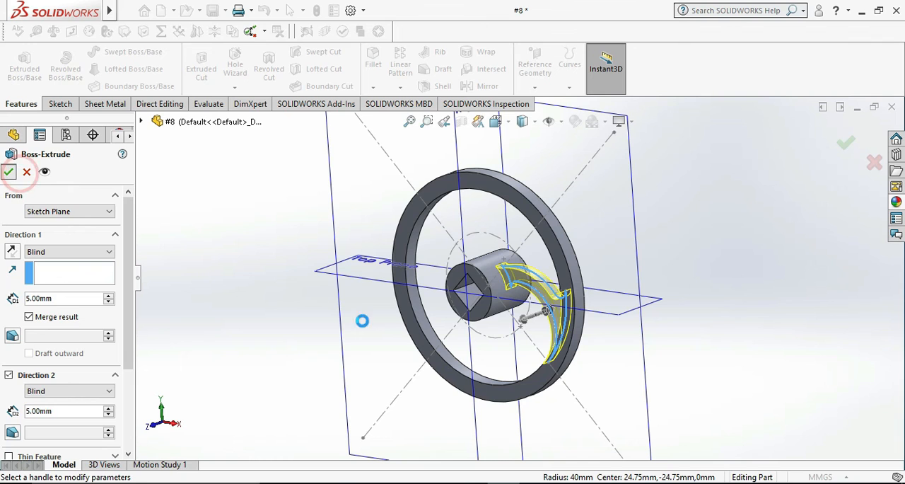
Start a Circular Pattern with the spoke extrusion Boss-Extrude4 as the feature to repeat.
middle_click_drag(741, 350, 717, 348)
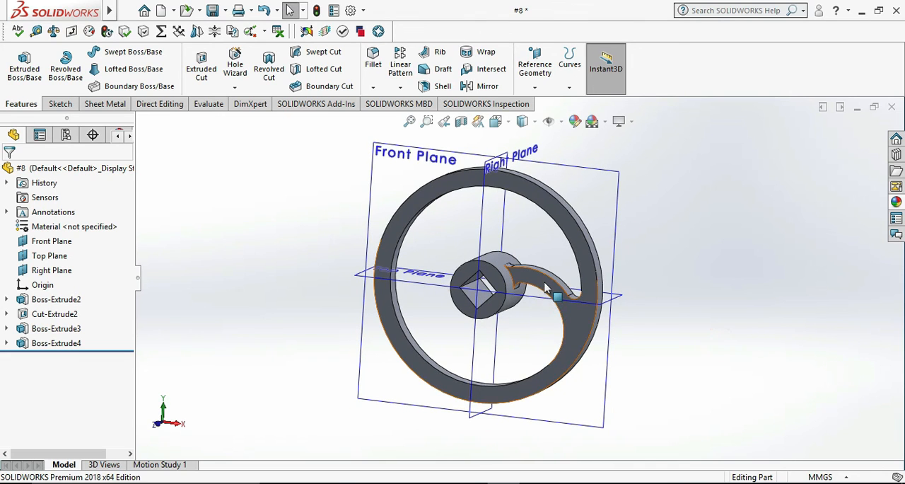
left_click(613, 297)
left_click(695, 301)
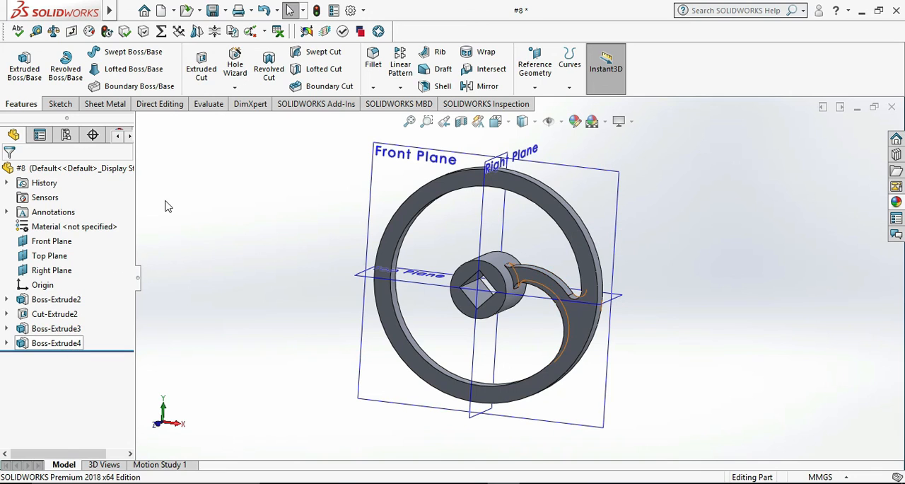
left_click(401, 88)
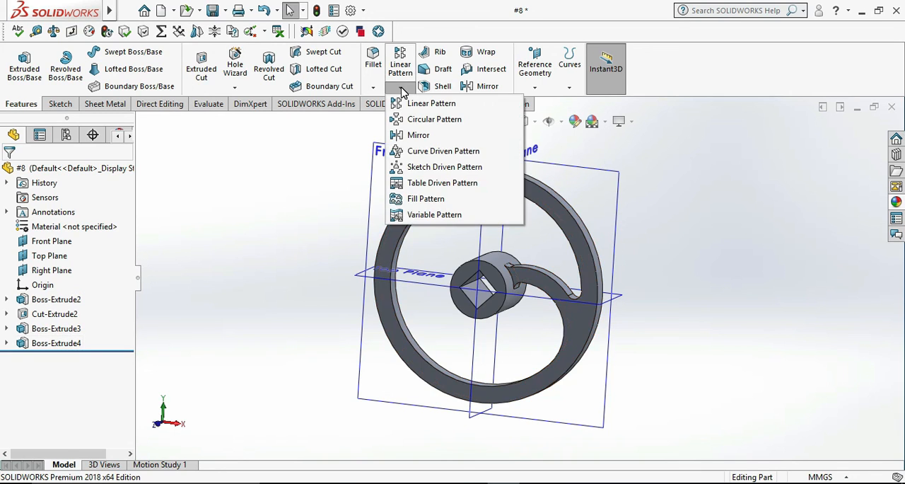
left_click(426, 121)
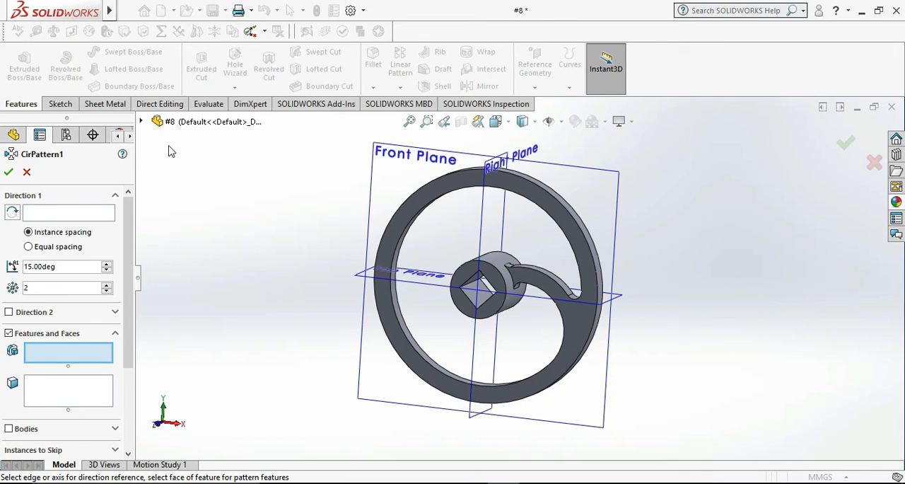
left_click(142, 123)
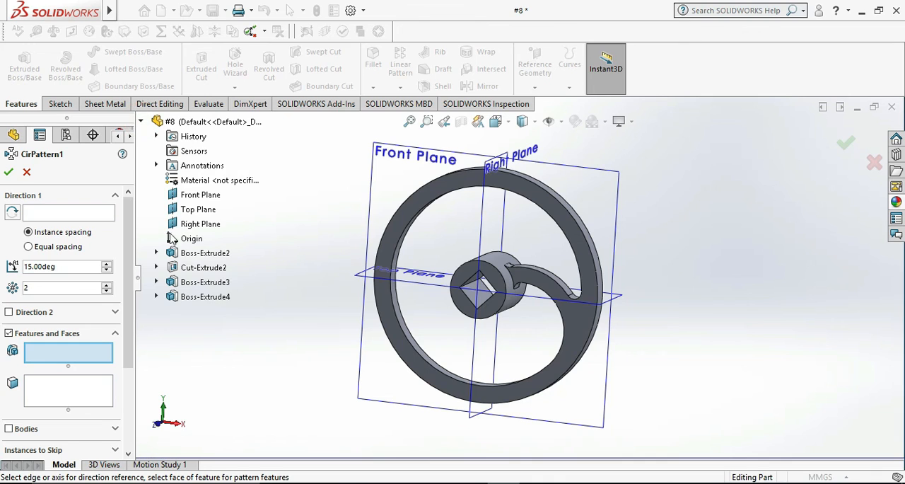
left_click(205, 296)
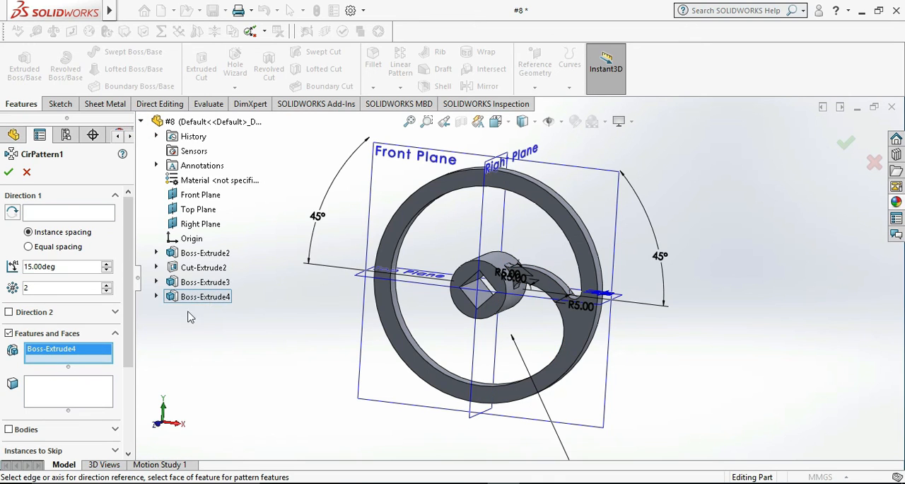
Try to set the circular pattern's angle to 360 degrees.
left_click(40, 212)
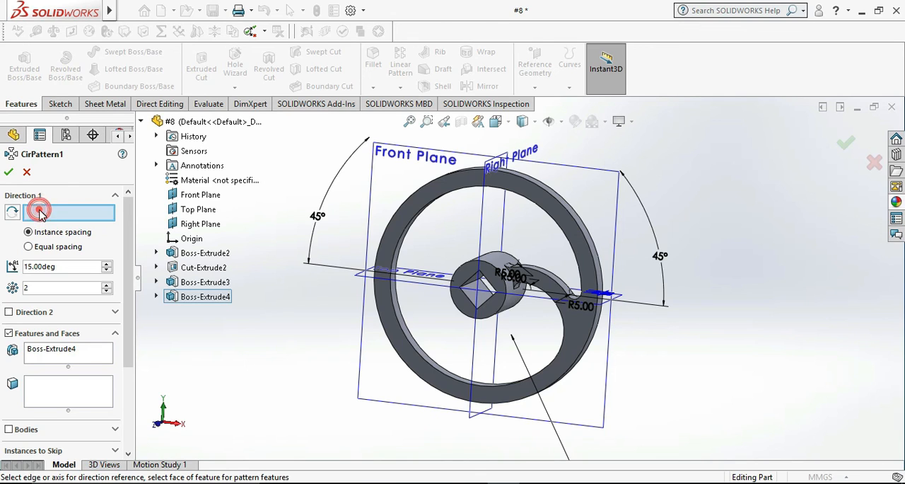
double_click(69, 267)
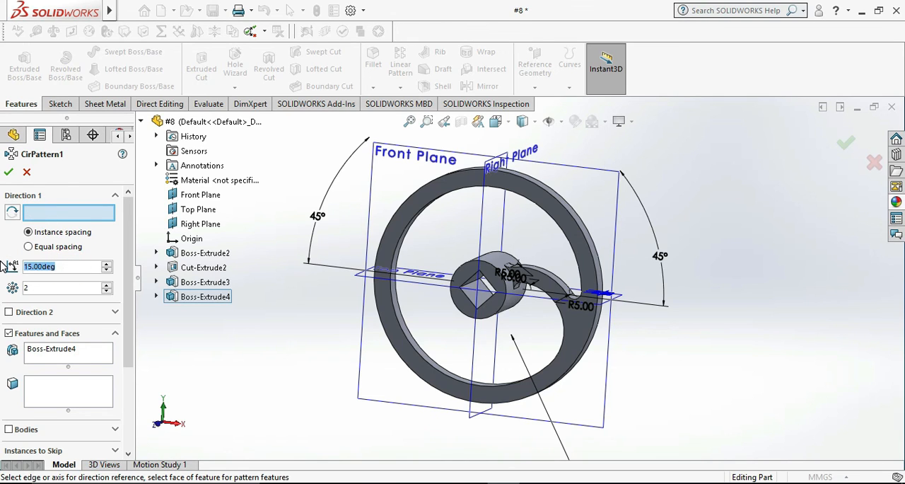
type("360")
key("Return")
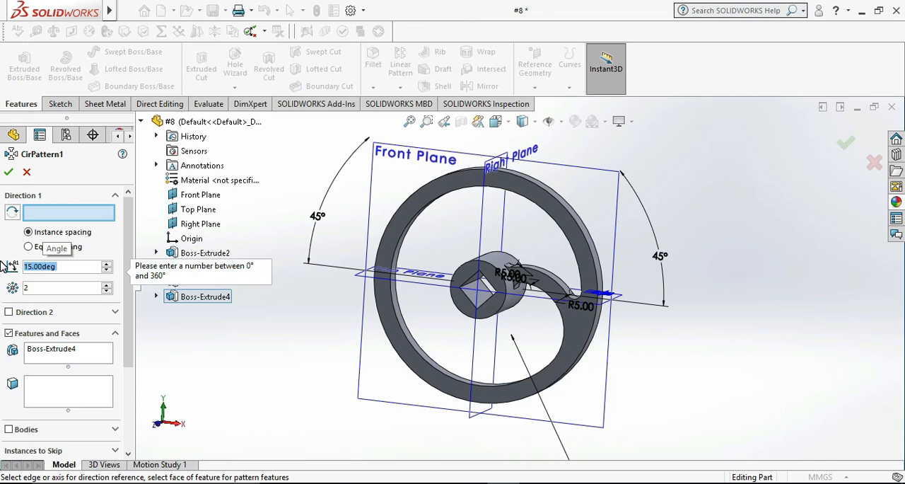
Set the circular pattern to 4 instances and use the rim's outer circular edge as the pattern axis.
left_click(54, 287)
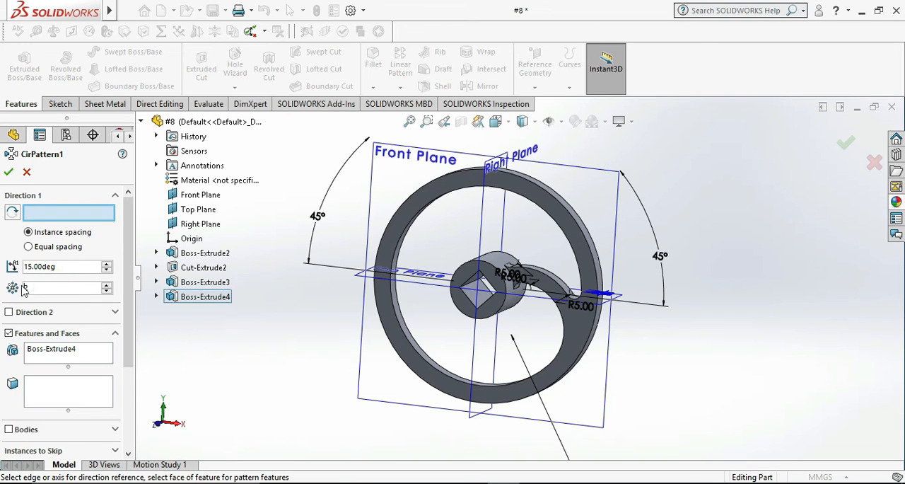
left_click_drag(36, 287, 25, 292)
type("4")
left_click(93, 213)
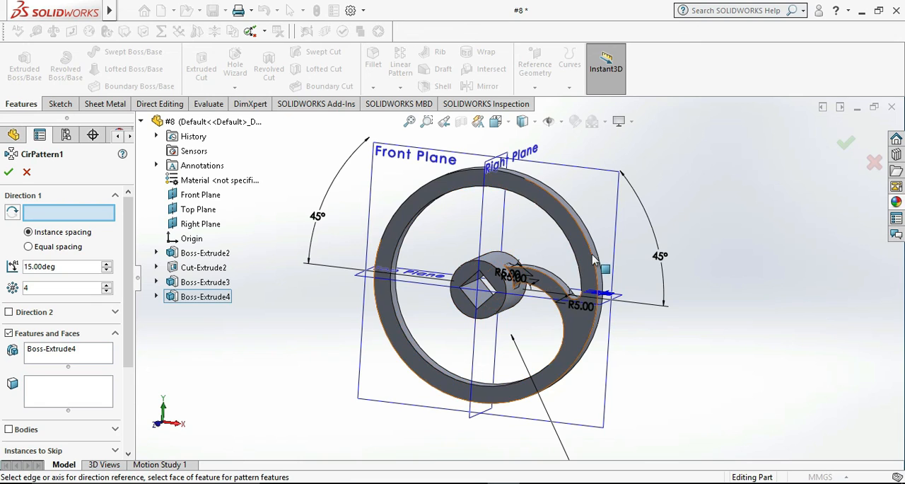
left_click(599, 311)
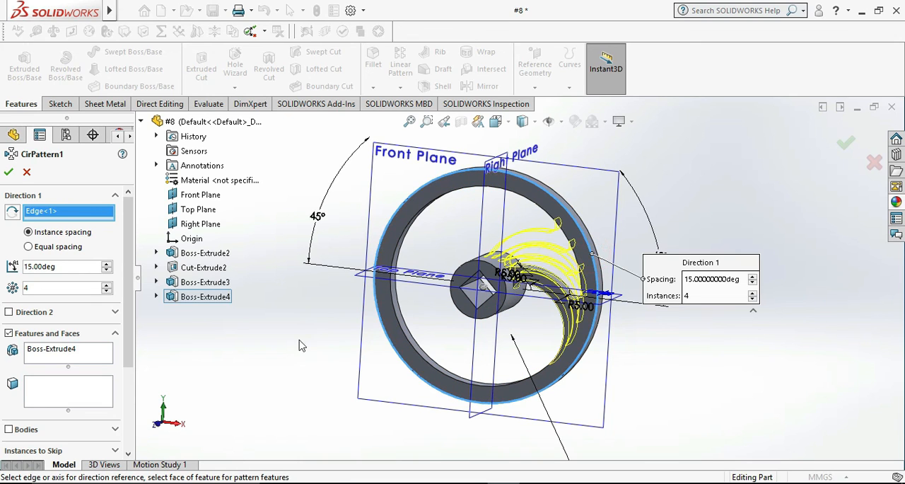
Set the spoke pattern's instance spacing to 90 degrees and complete the circular pattern.
left_click(73, 267)
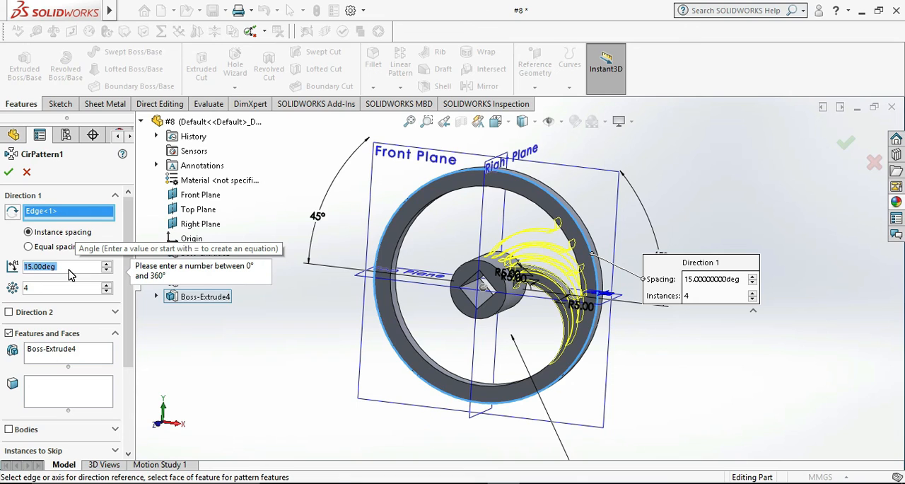
type("90")
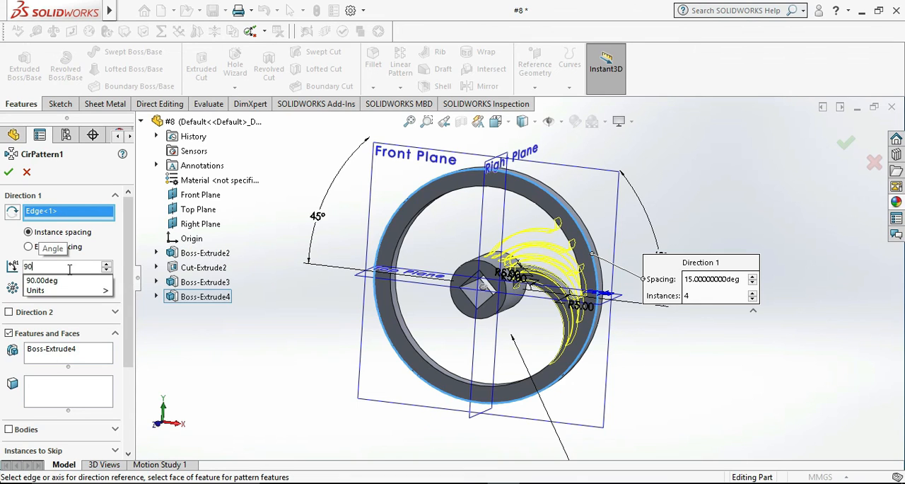
key("Return")
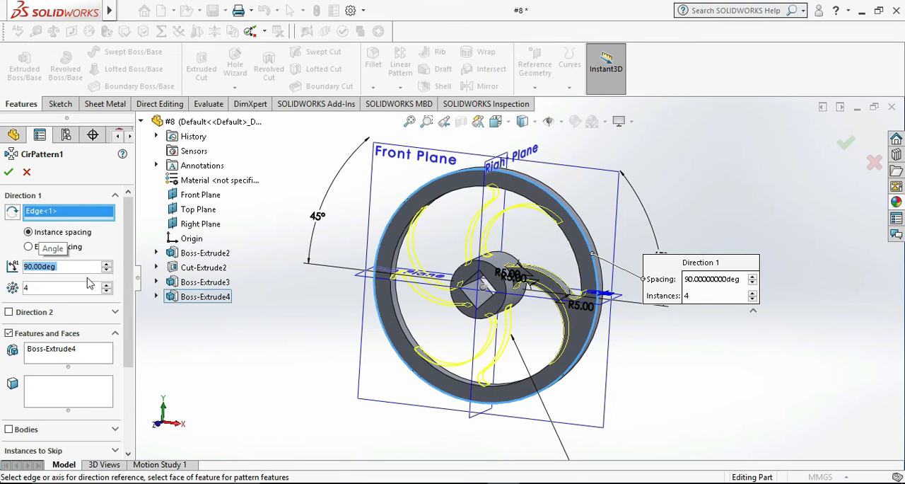
left_click(10, 170)
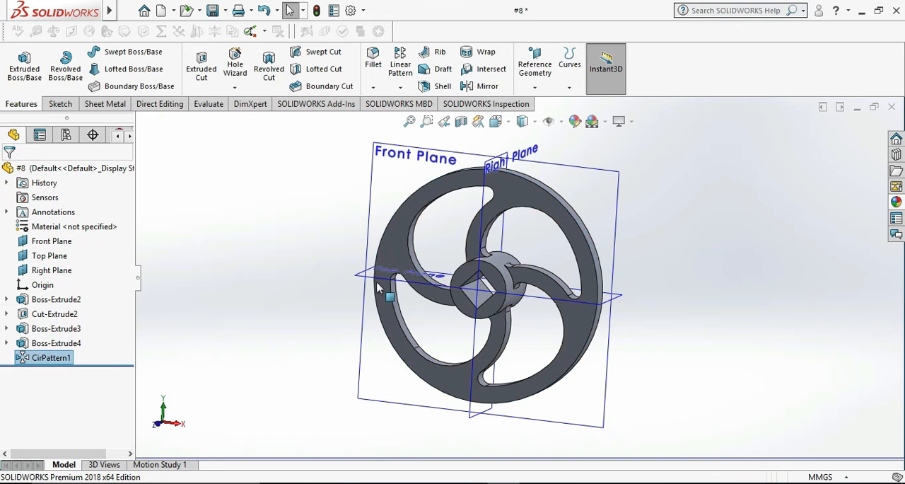
Inspect the four-spoke wheel from another angle and save the part.
middle_click_drag(761, 354, 829, 340)
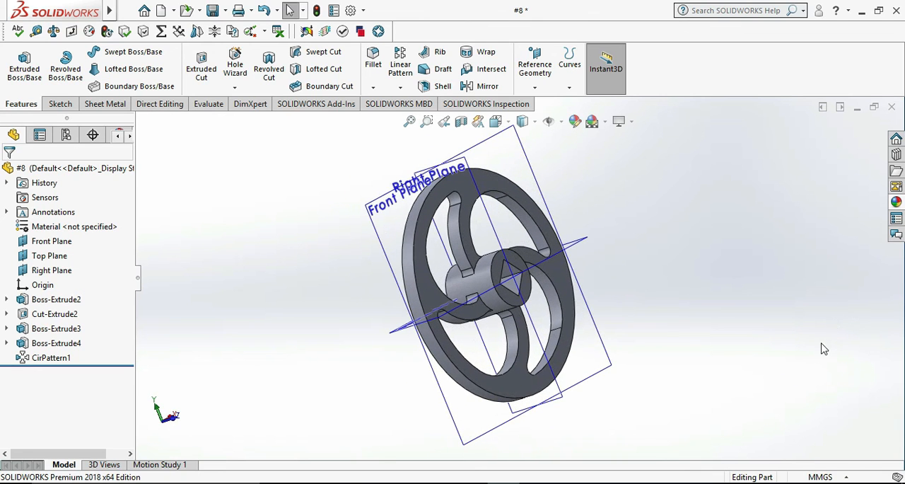
left_click(212, 11)
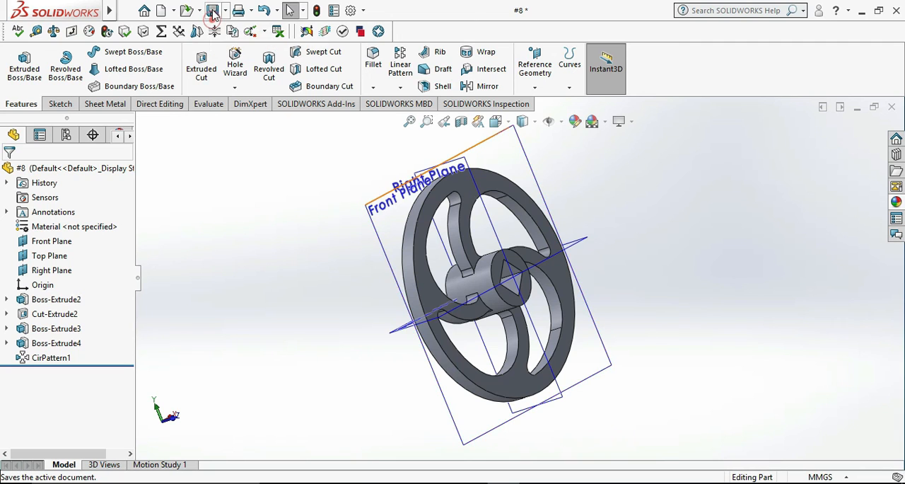